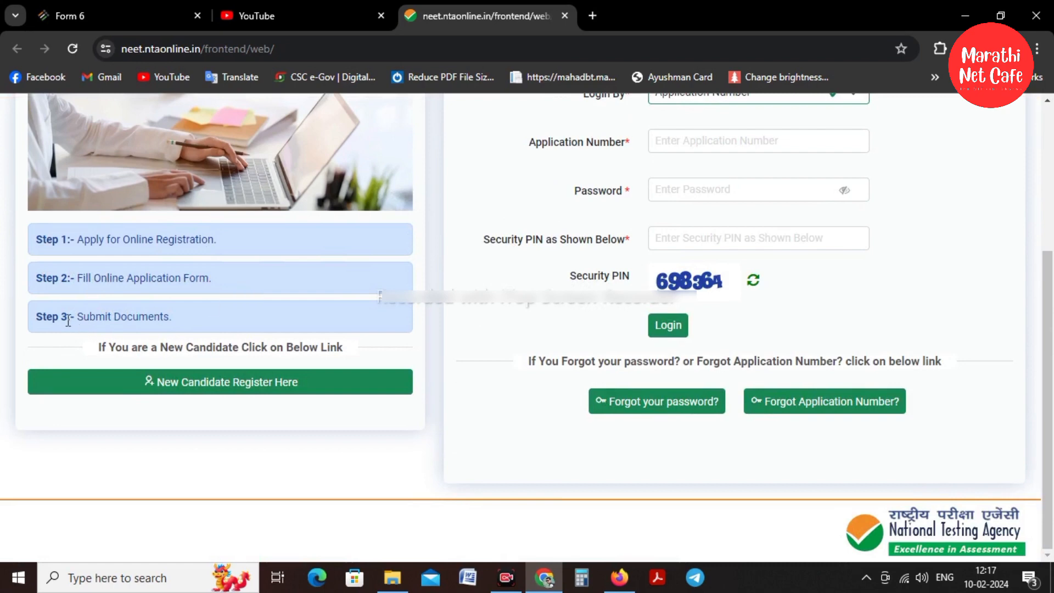
Open the new candidate registration and review the NEET (UG) 2024 examination fee for each category
click(211, 389)
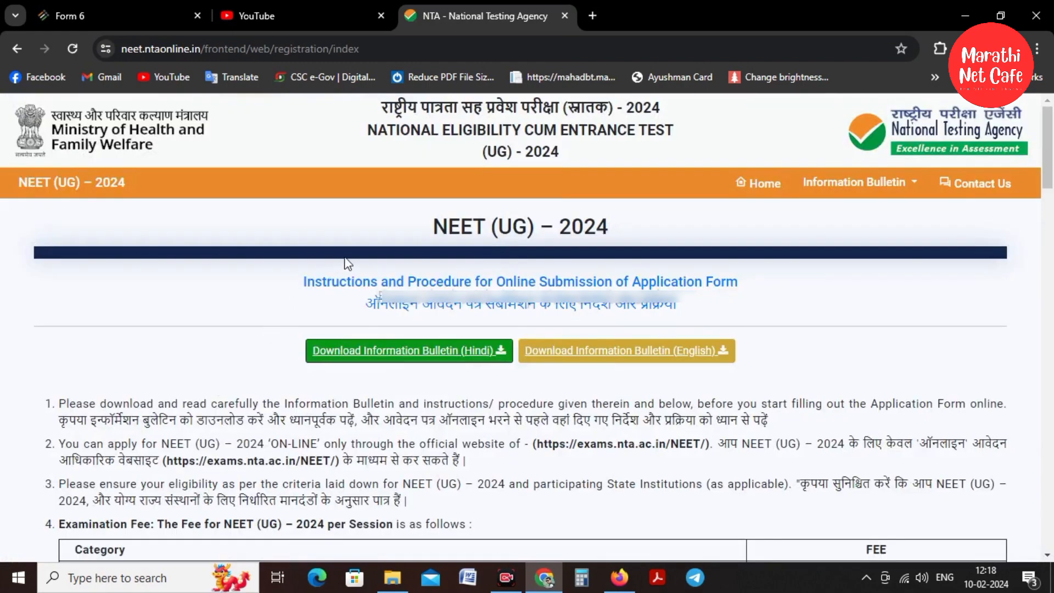
scroll(347, 264, down, 4)
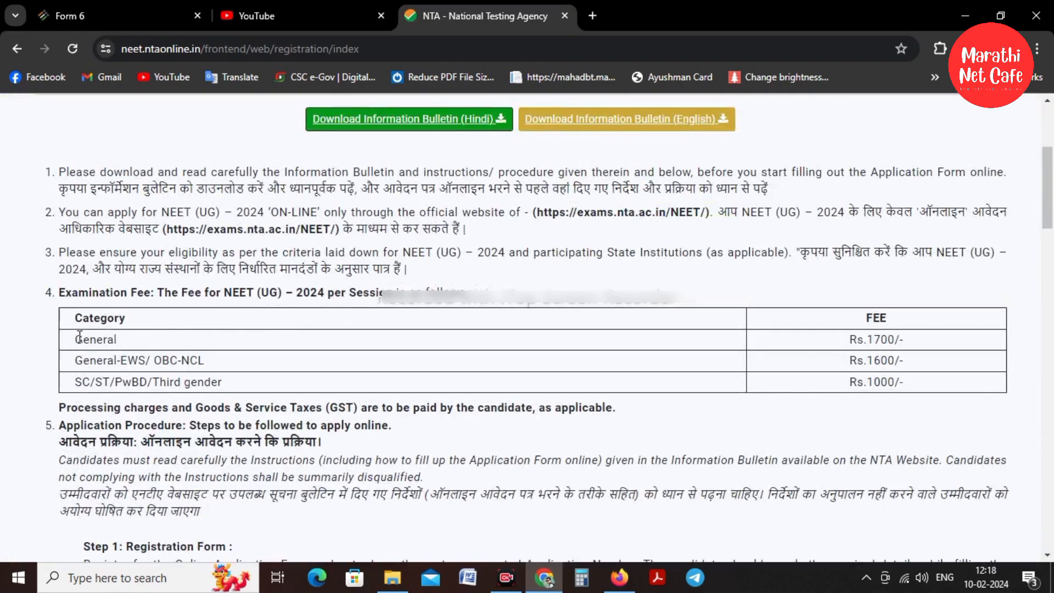
drag(76, 336, 143, 345)
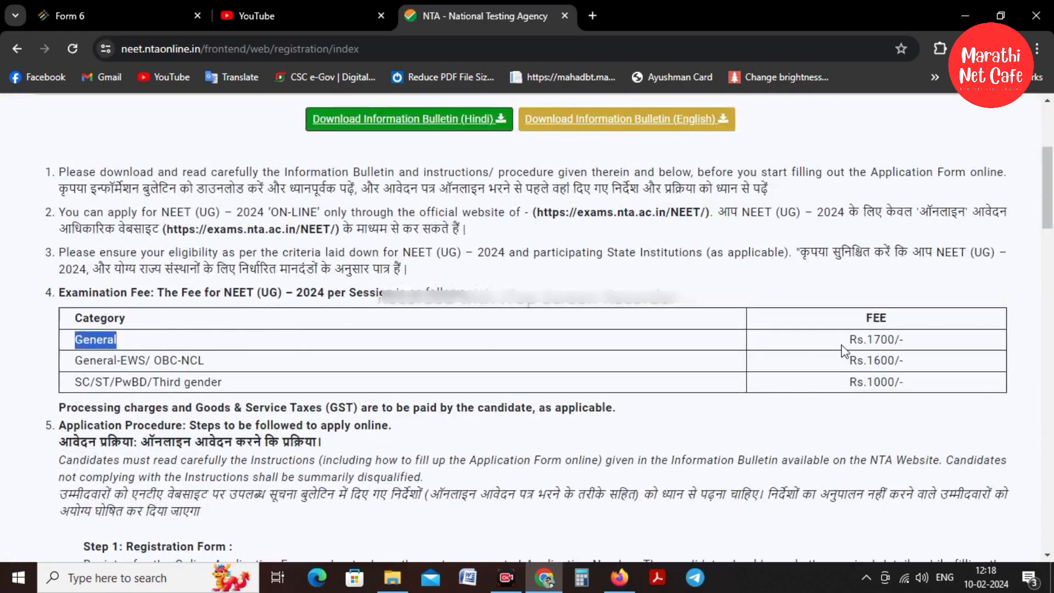
click(877, 341)
drag(877, 341, 933, 347)
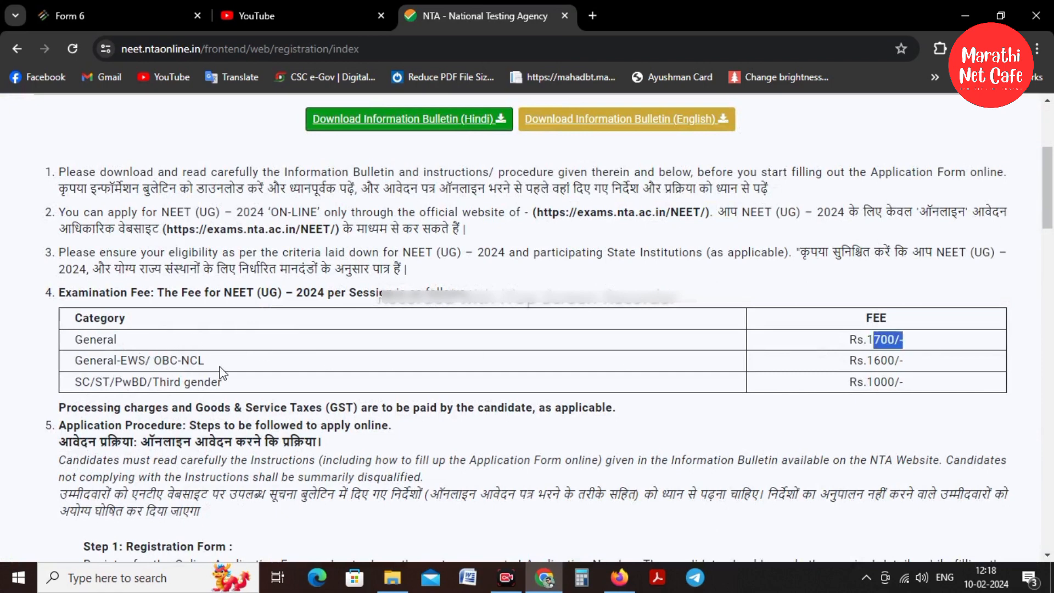
drag(858, 361, 921, 366)
click(922, 365)
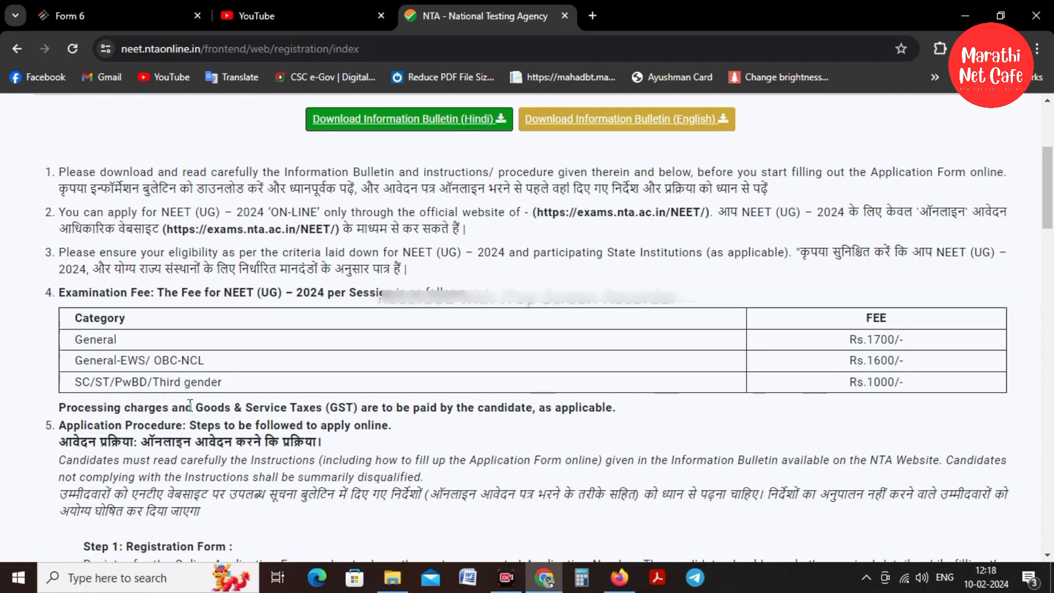
drag(847, 383, 967, 395)
click(968, 396)
Accept the declaration that the information bulletin and instructions were read, and proceed with the registration
scroll(496, 286, down, 7)
scroll(495, 284, down, 13)
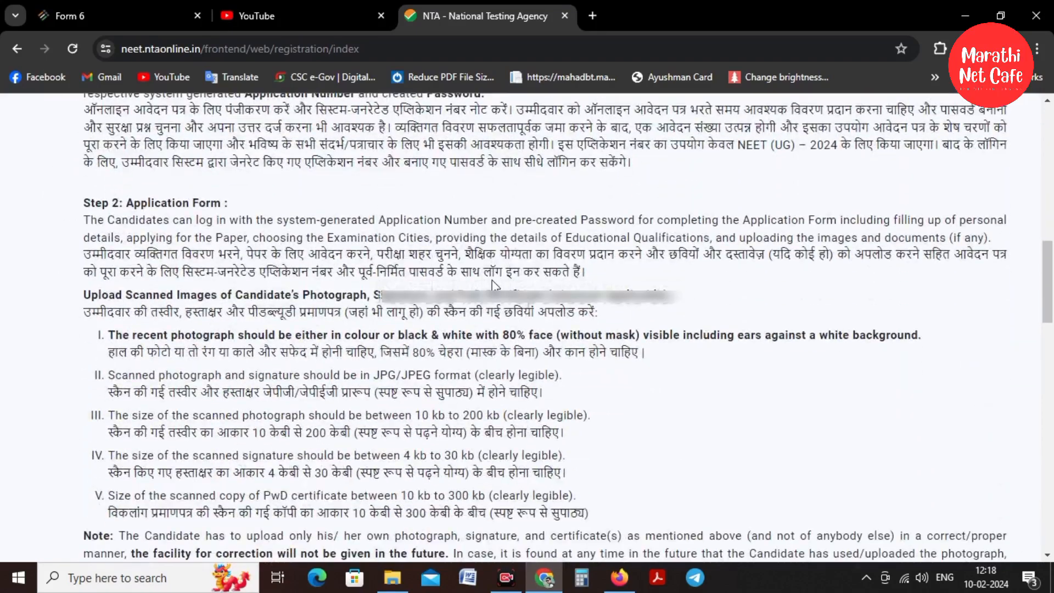
scroll(493, 280, down, 13)
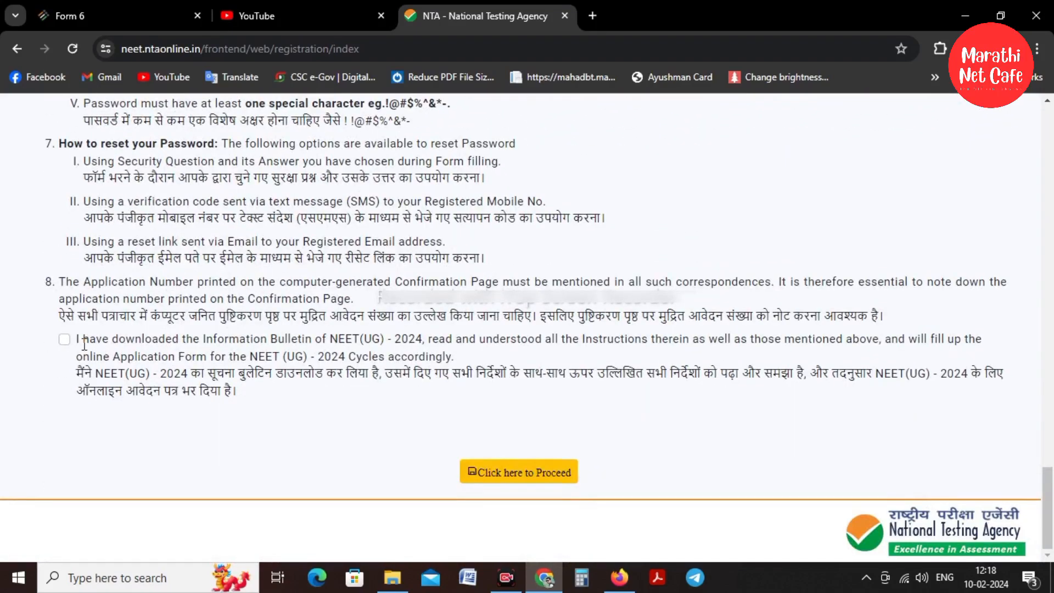
click(65, 339)
click(506, 475)
Try to create the login with Aadhaar by entering the Aadhaar number and requesting an OTP
scroll(377, 314, down, 3)
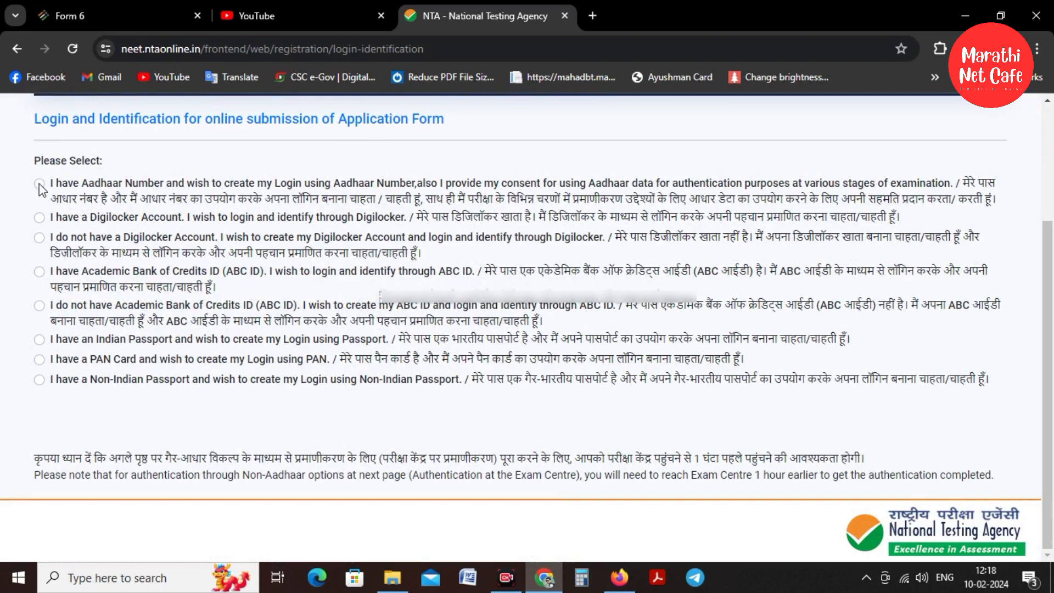
click(40, 184)
click(109, 433)
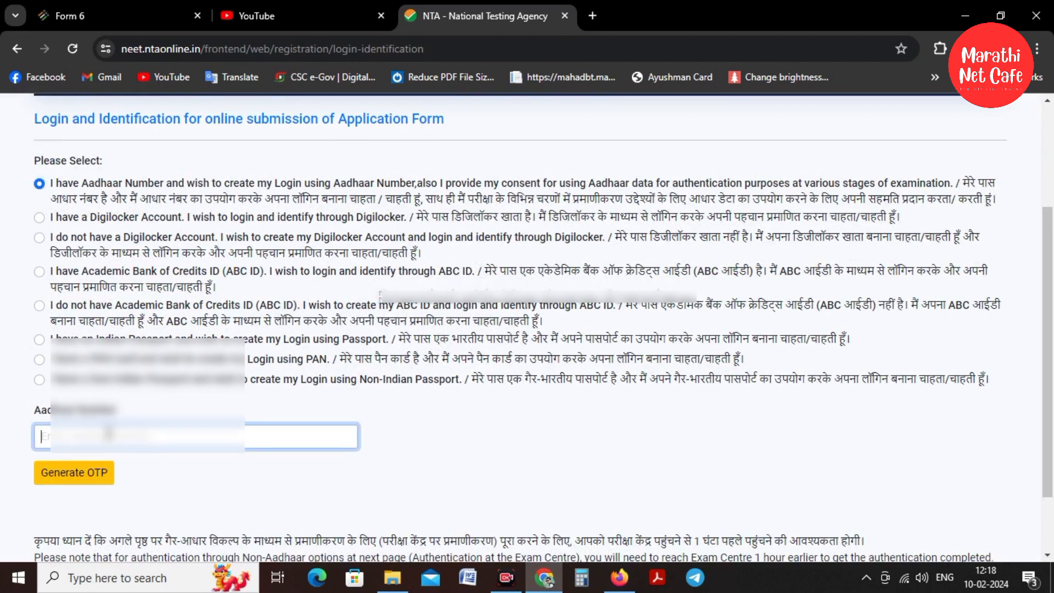
text(23???????)
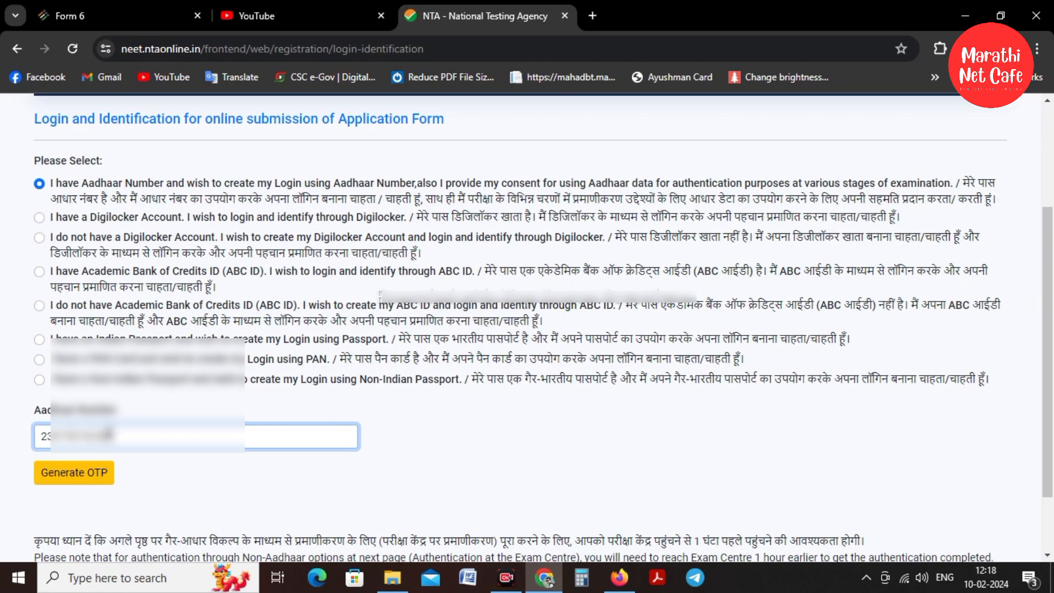
click(80, 482)
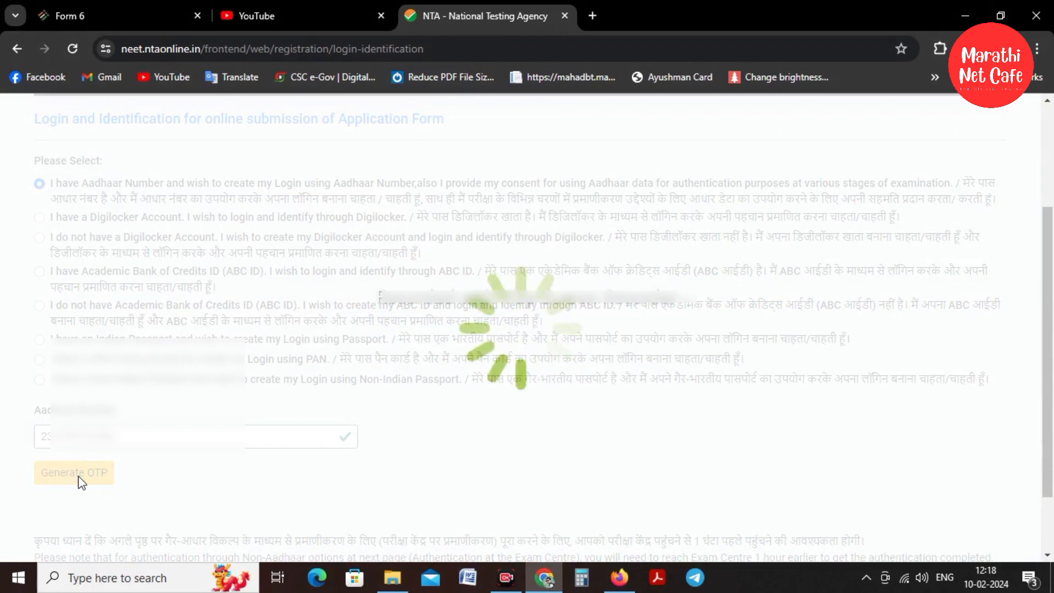
Choose to create the login using a PAN card, enter the PAN card number and proceed to the registration form
scroll(812, 447, down, 2)
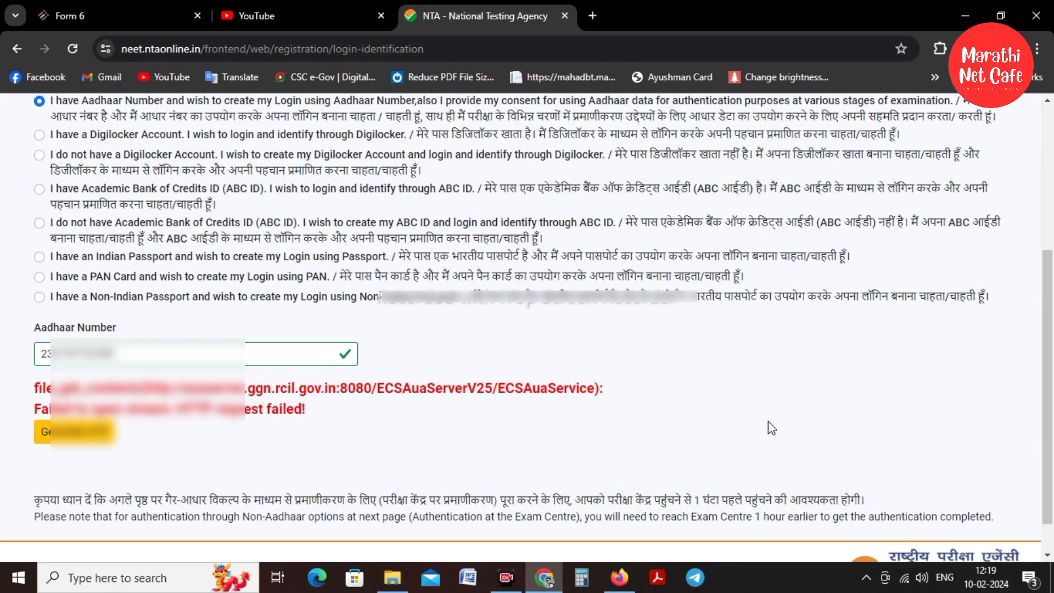
click(39, 277)
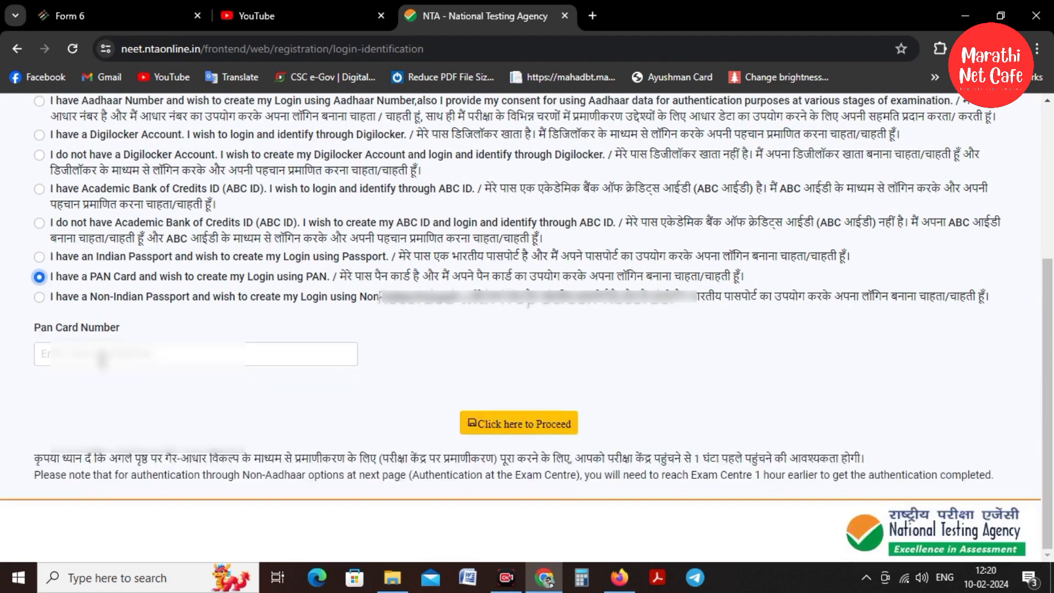
click(102, 358)
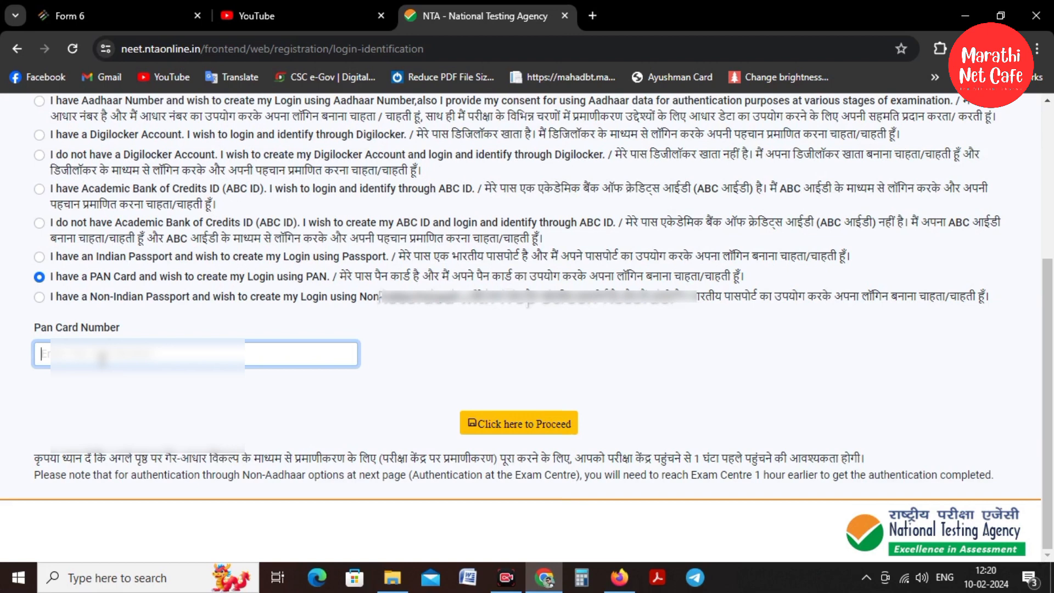
text(b)
key(BackSpace)
text(BY??????)
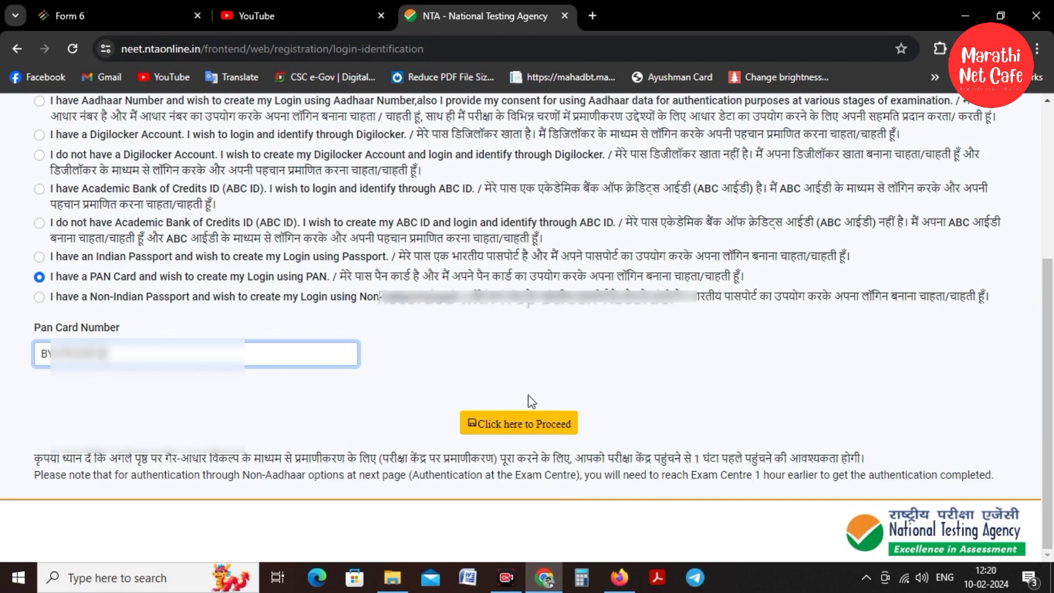
click(521, 423)
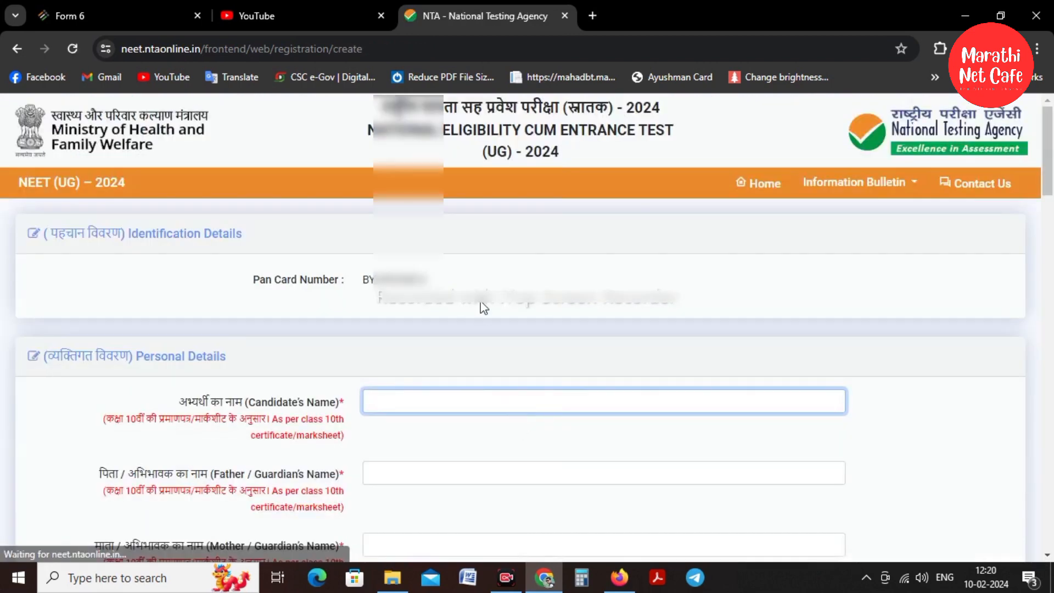
Enter the candidate's full name in the personal details, as on the class 10th certificate
scroll(474, 277, down, 3)
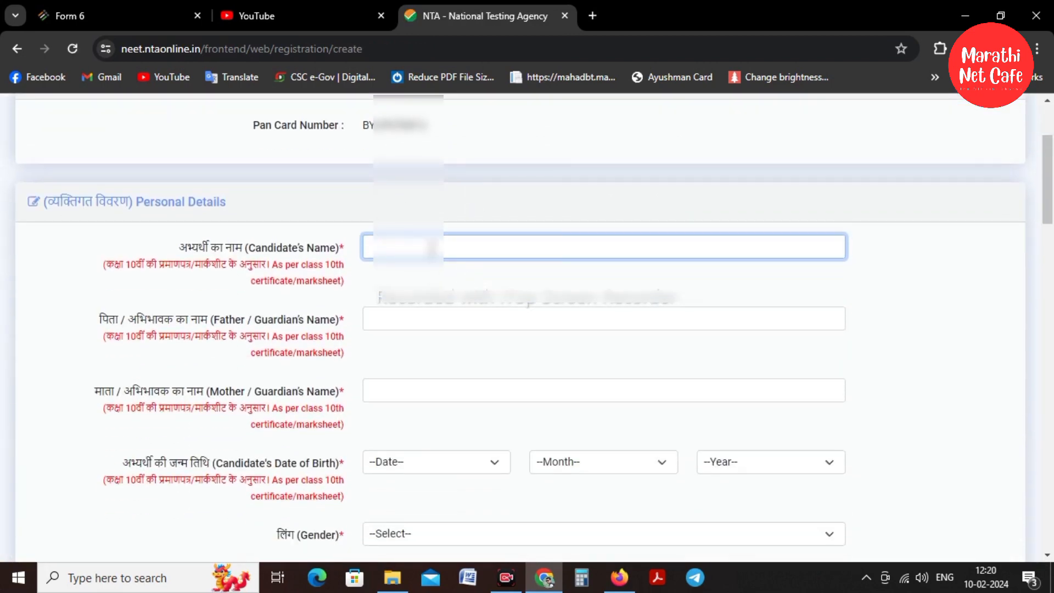
scroll(475, 281, down, 1)
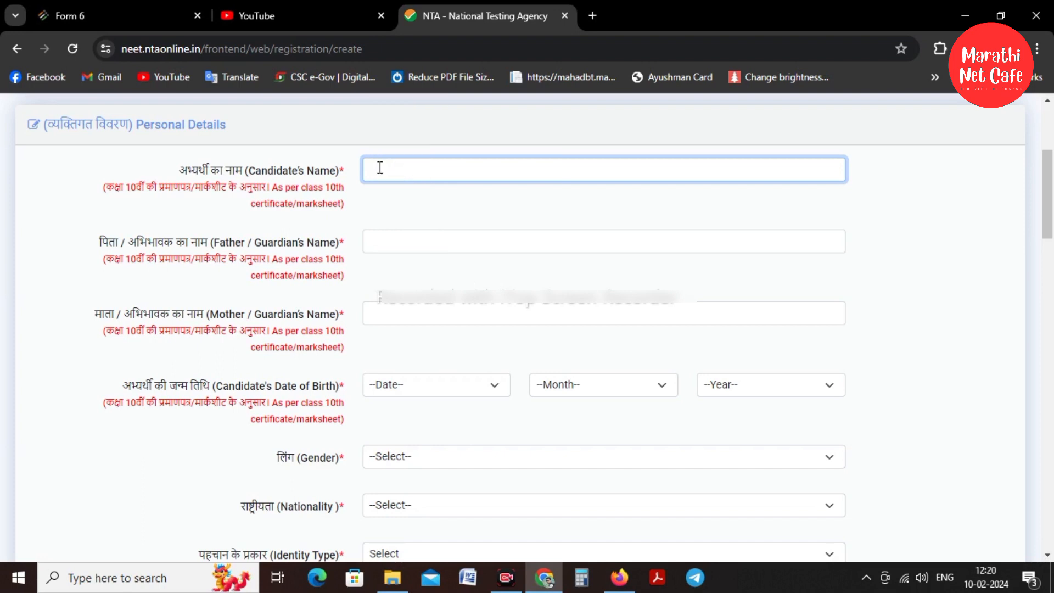
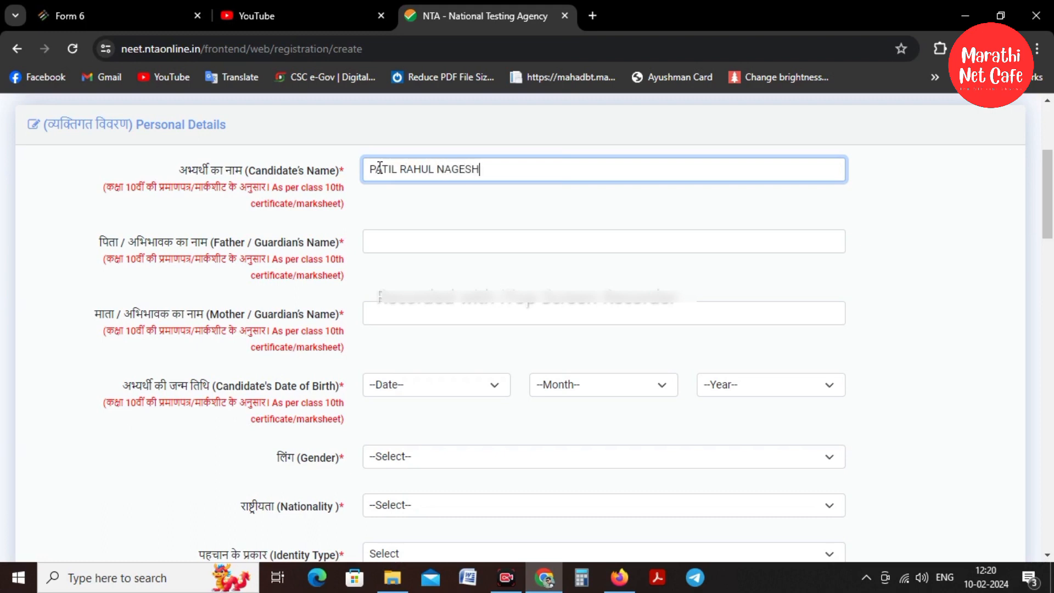
Fill in the father's name and the mother's name in the personal details
click(397, 250)
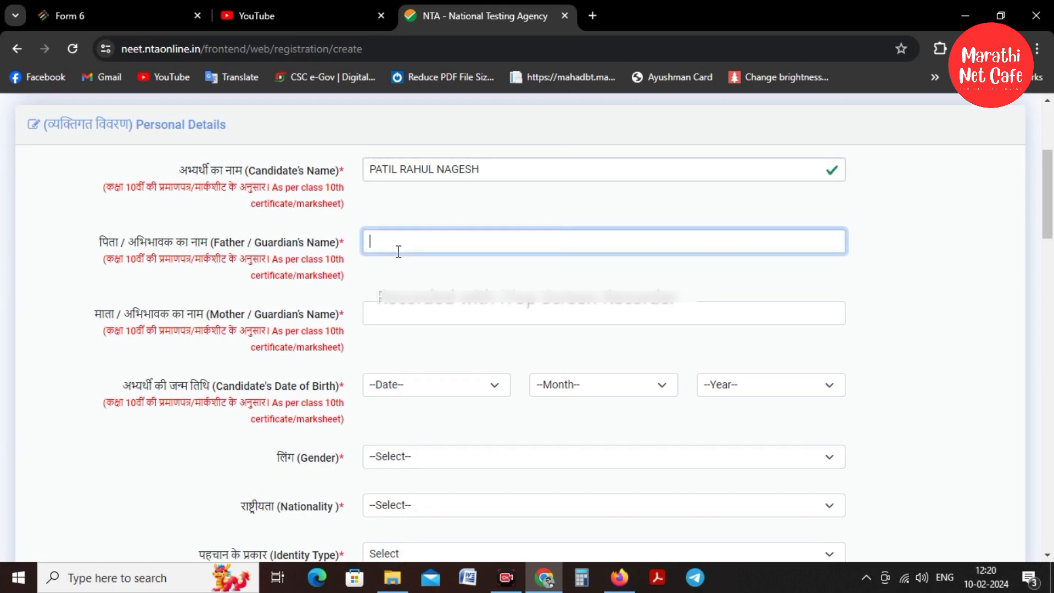
text(NAHES)
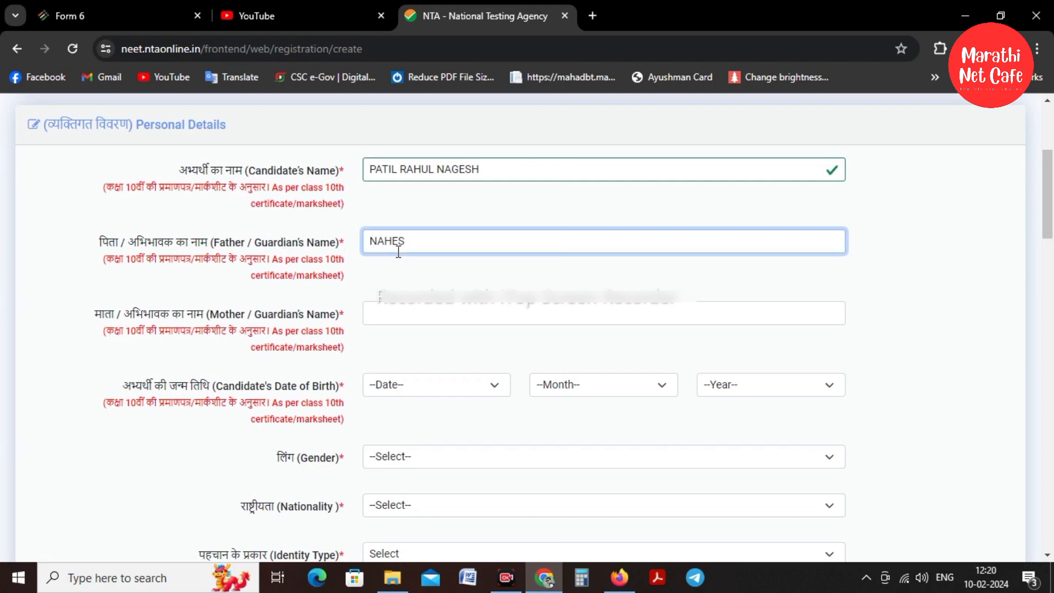
key(BackSpace)
key(BackSpace)
text(GESH)
click(396, 318)
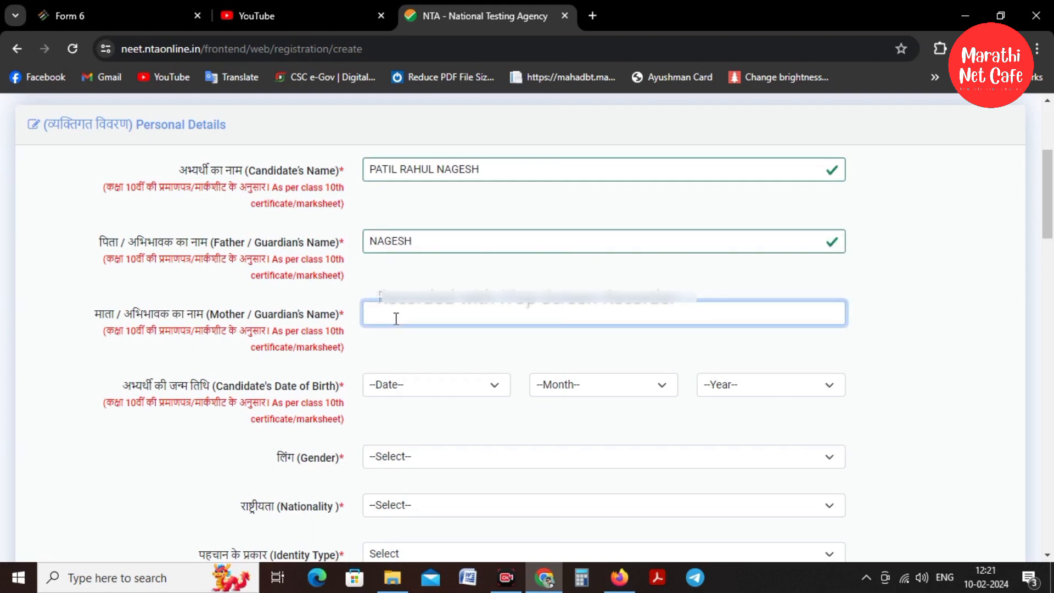
text(VARSHA)
Select the day, month and year of the candidate's date of birth
click(423, 395)
scroll(423, 264, down, 4)
scroll(420, 258, up, 4)
click(395, 141)
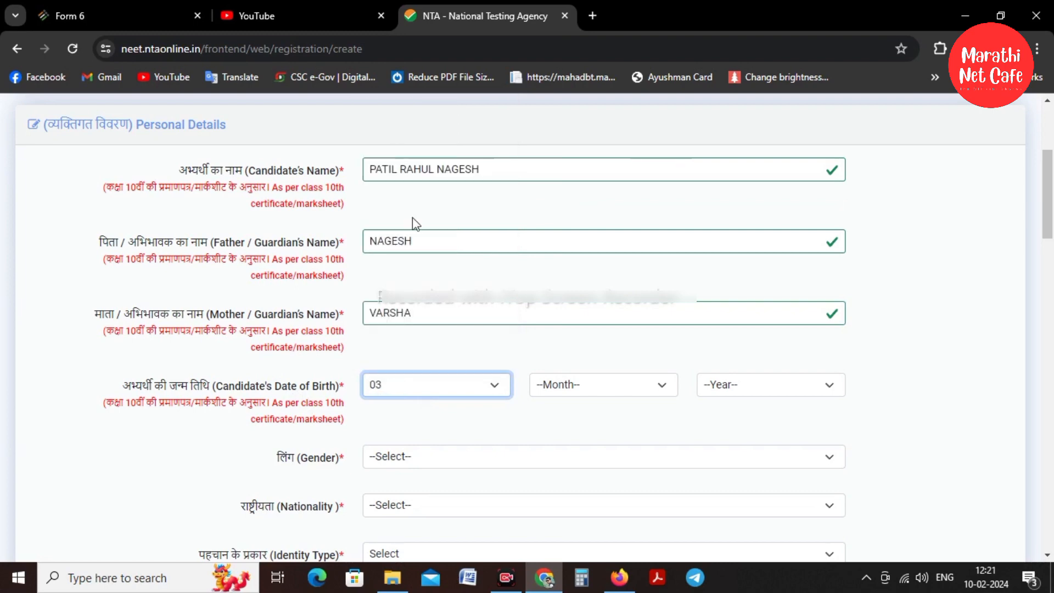
click(576, 390)
click(577, 365)
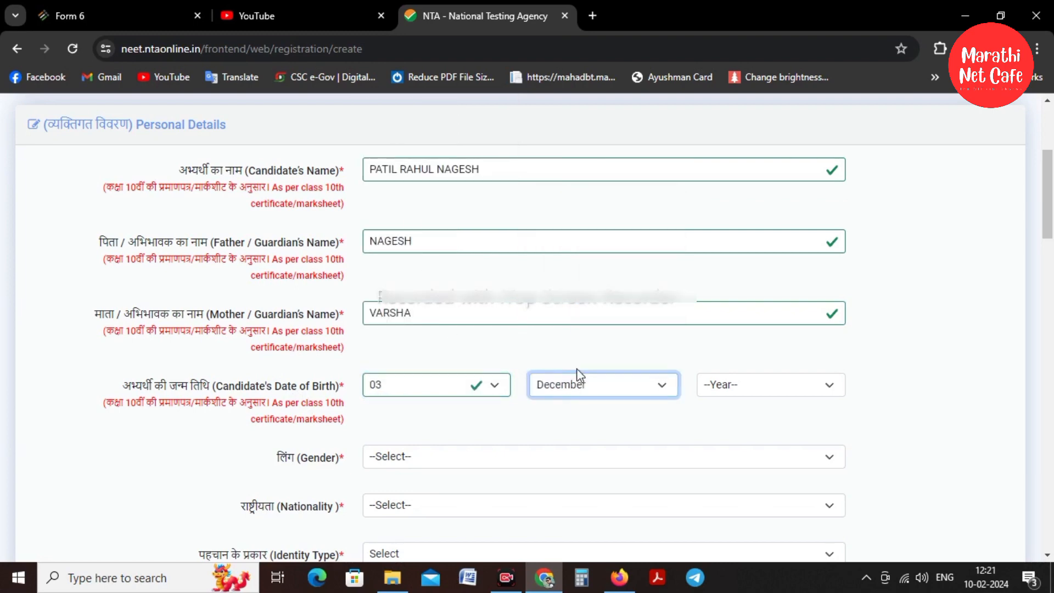
click(746, 388)
scroll(749, 219, down, 15)
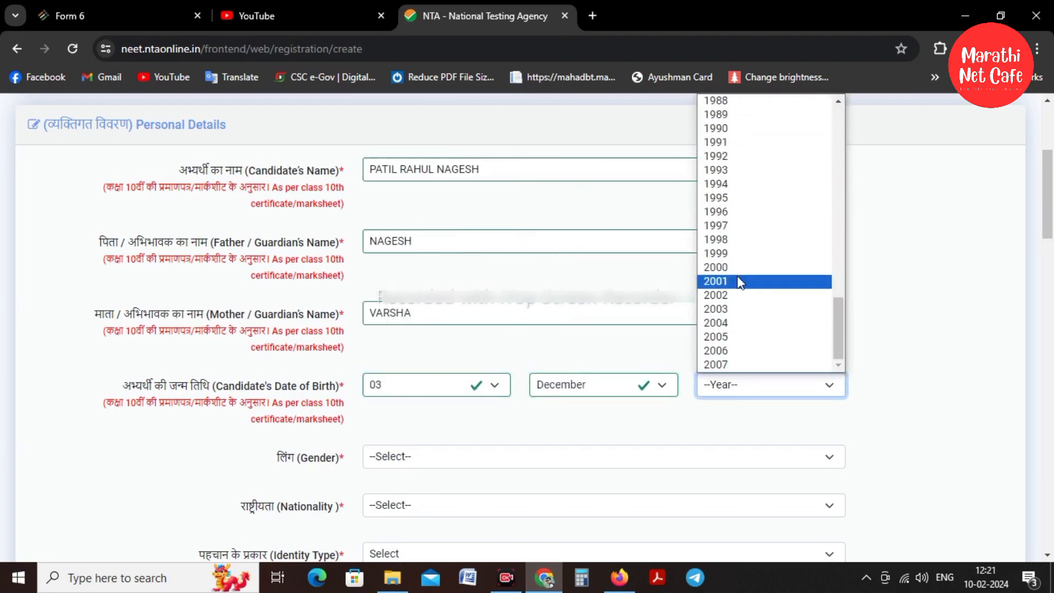
click(738, 225)
Set the candidate's gender to MALE and the nationality to INDIAN
scroll(448, 271, down, 1)
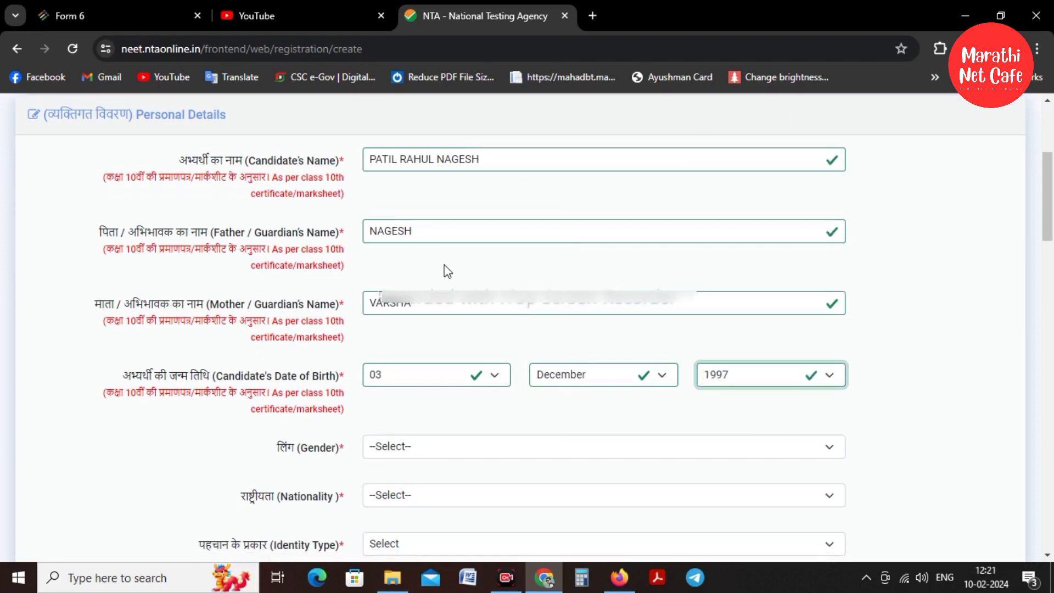
scroll(448, 271, down, 5)
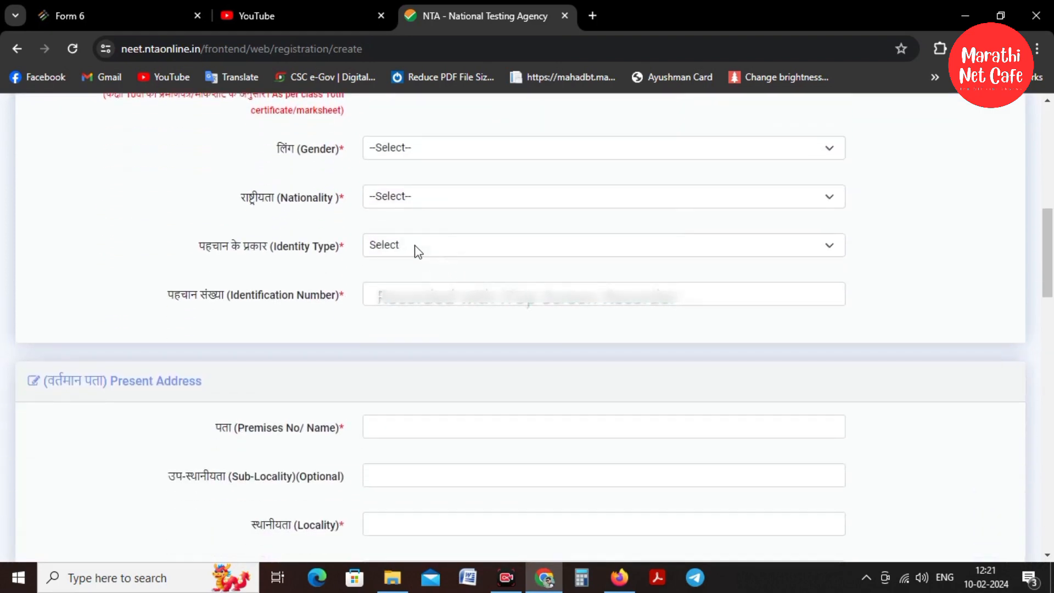
click(403, 150)
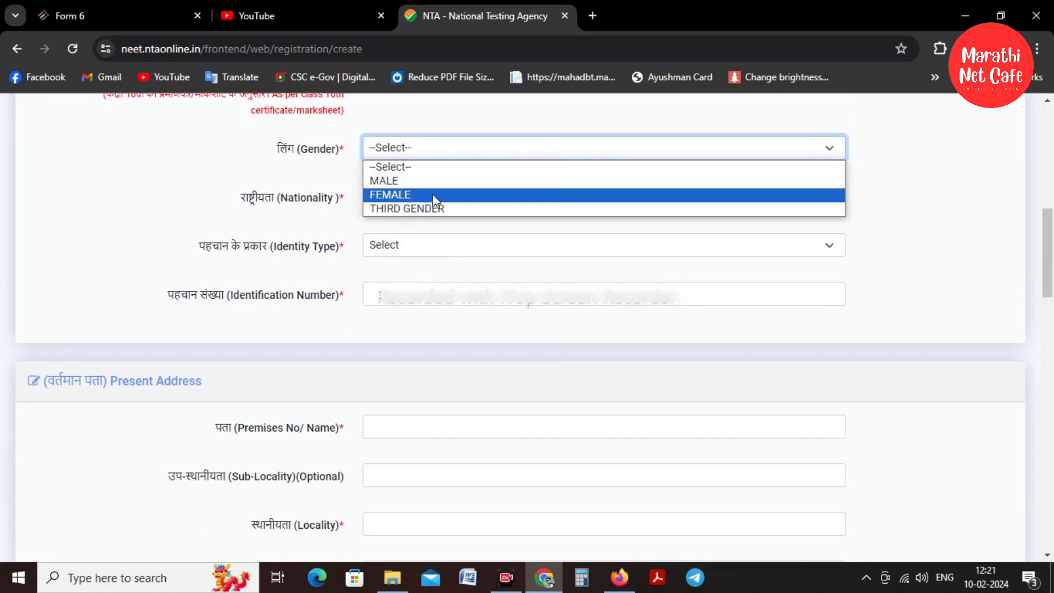
click(411, 181)
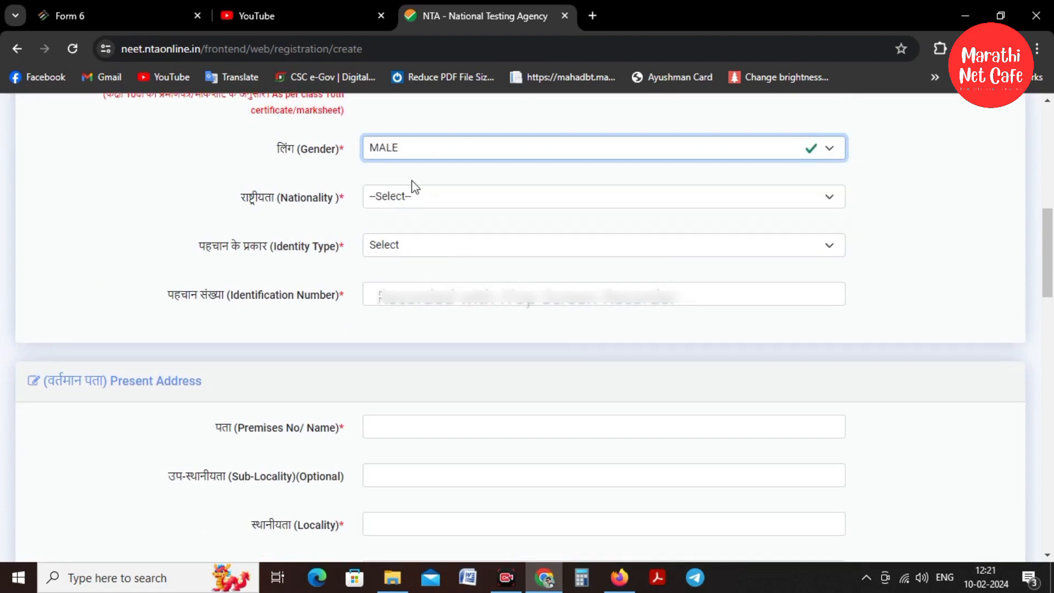
click(389, 198)
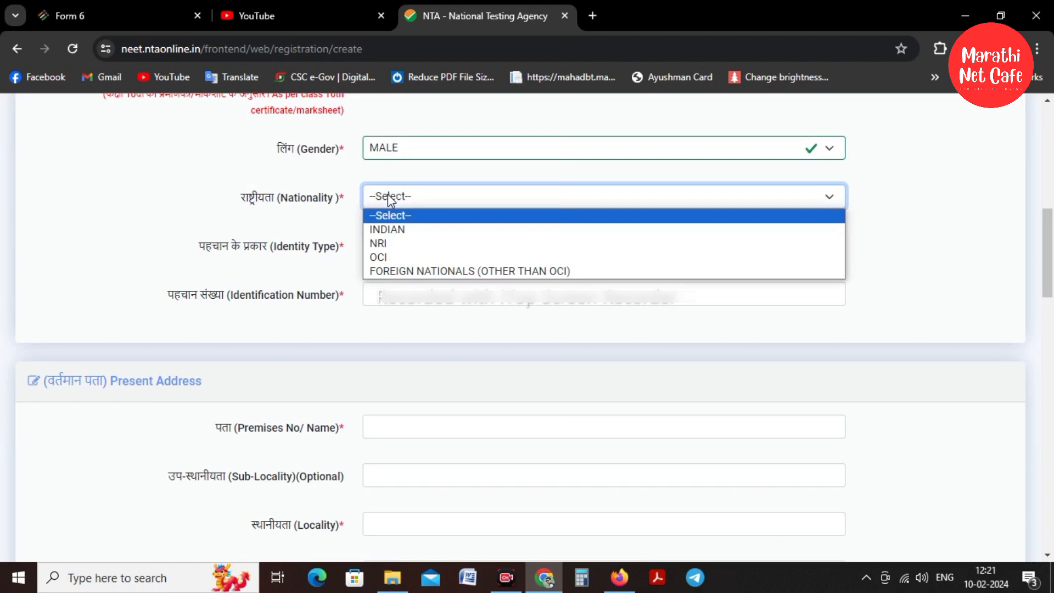
click(407, 231)
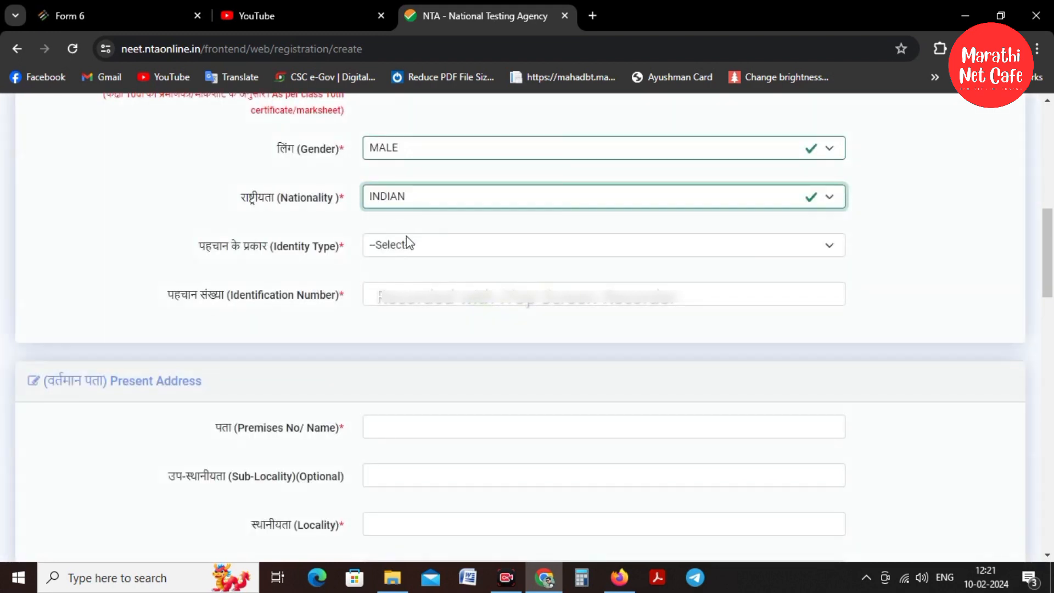
Choose PAN CARD as the identity type and enter the PAN card number as the identification number
click(407, 240)
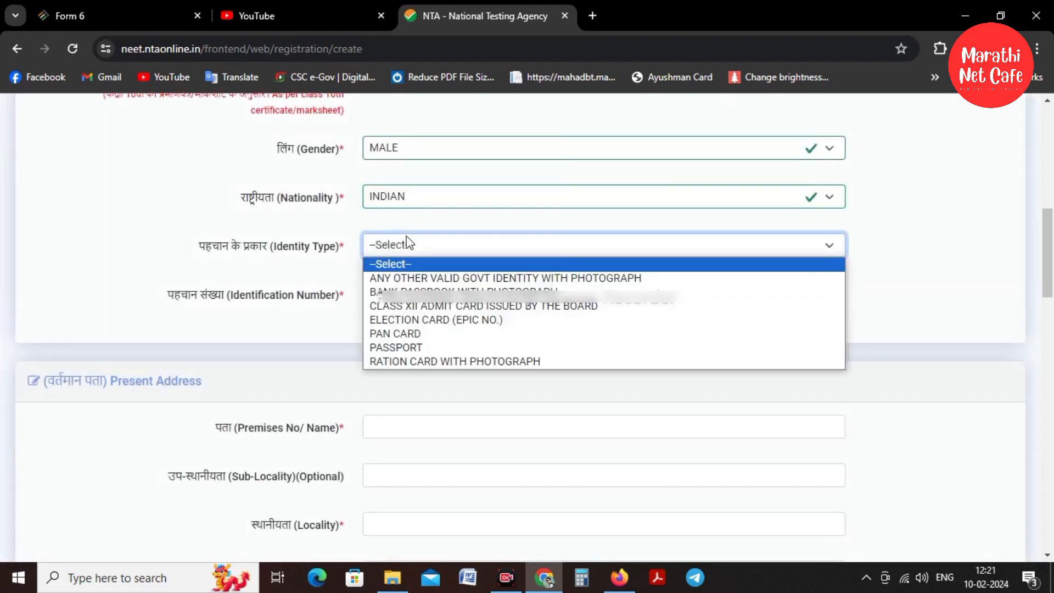
click(420, 334)
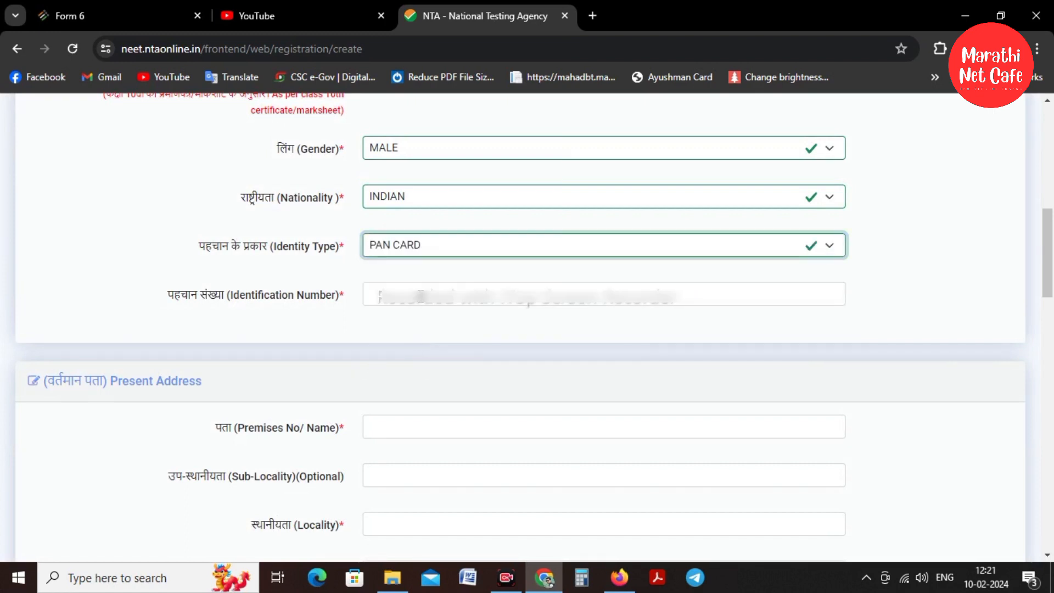
click(420, 296)
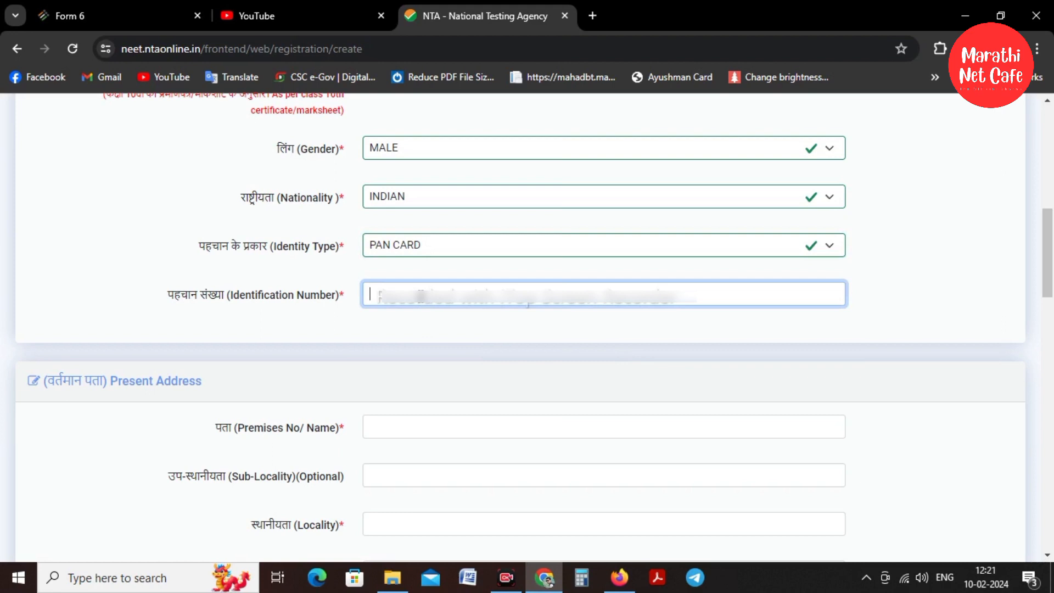
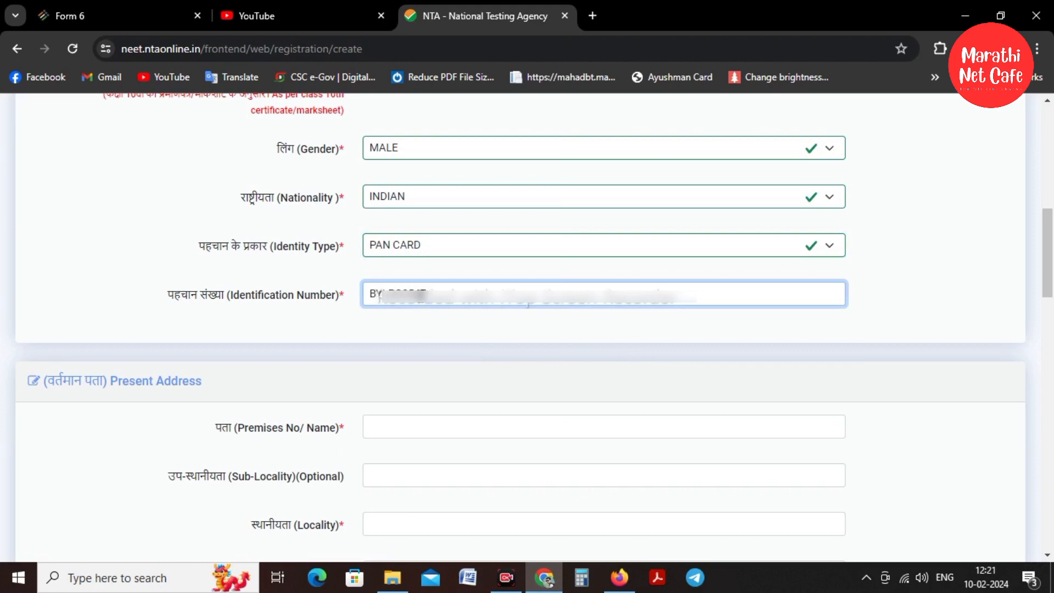
Complete the PAN card number as the candidate's identification number
click(444, 336)
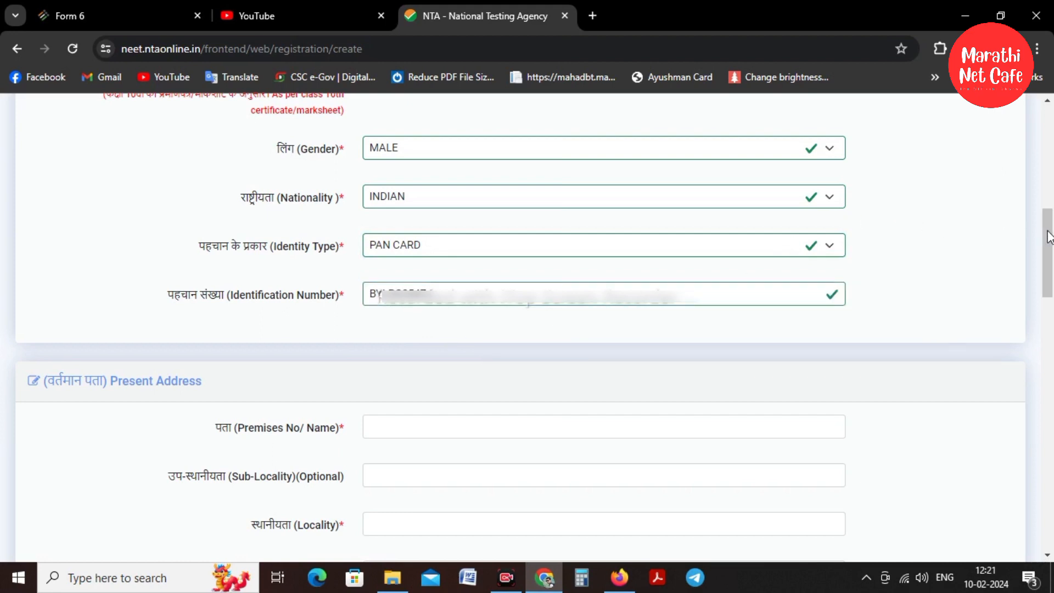
Fill in the premises name and the sub-locality of the candidate's present address
drag(1049, 236, 1049, 284)
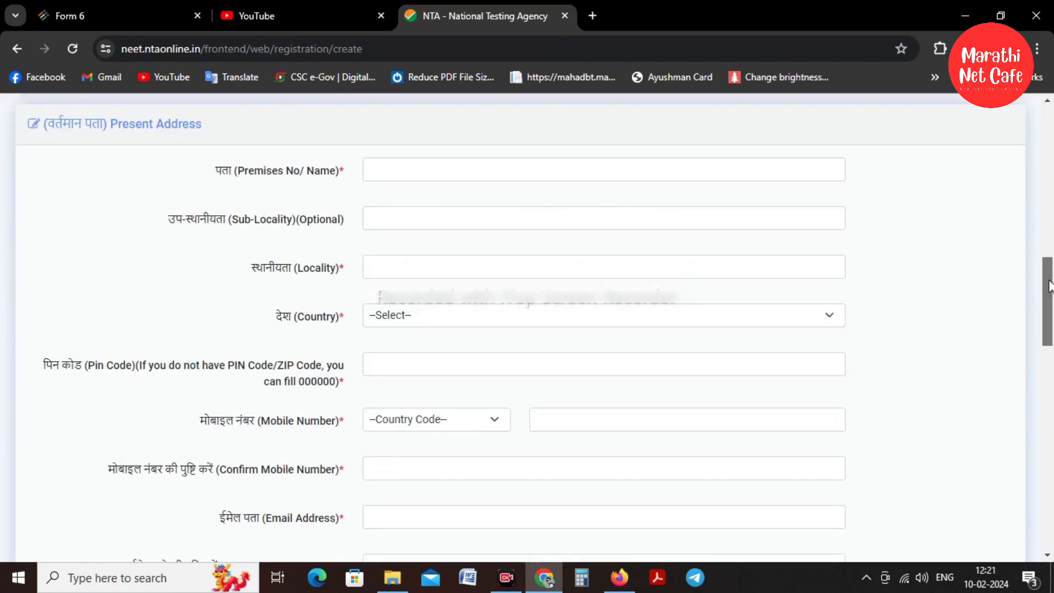
click(405, 172)
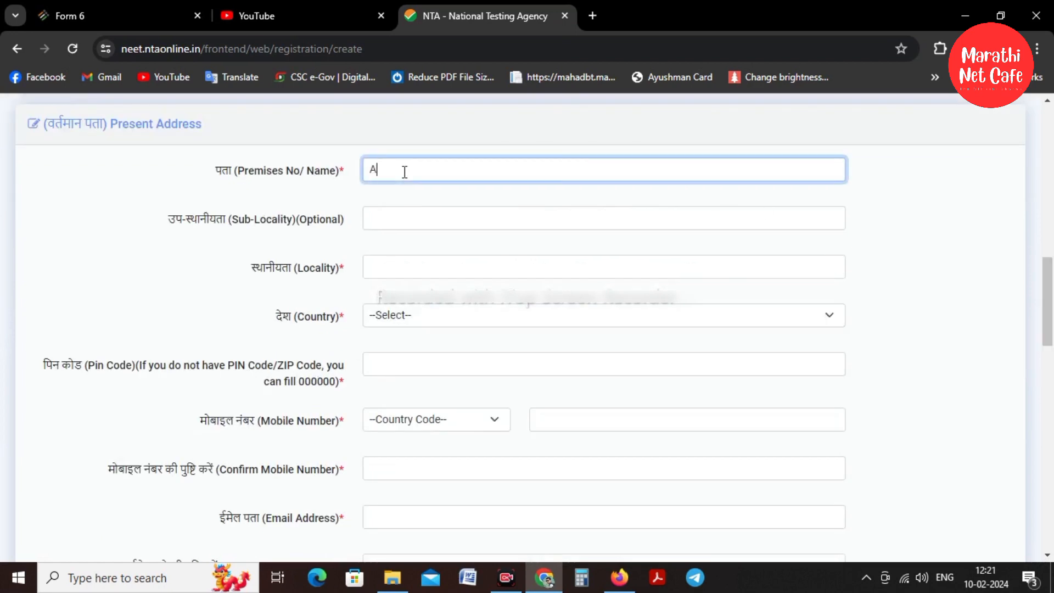
key(Tab)
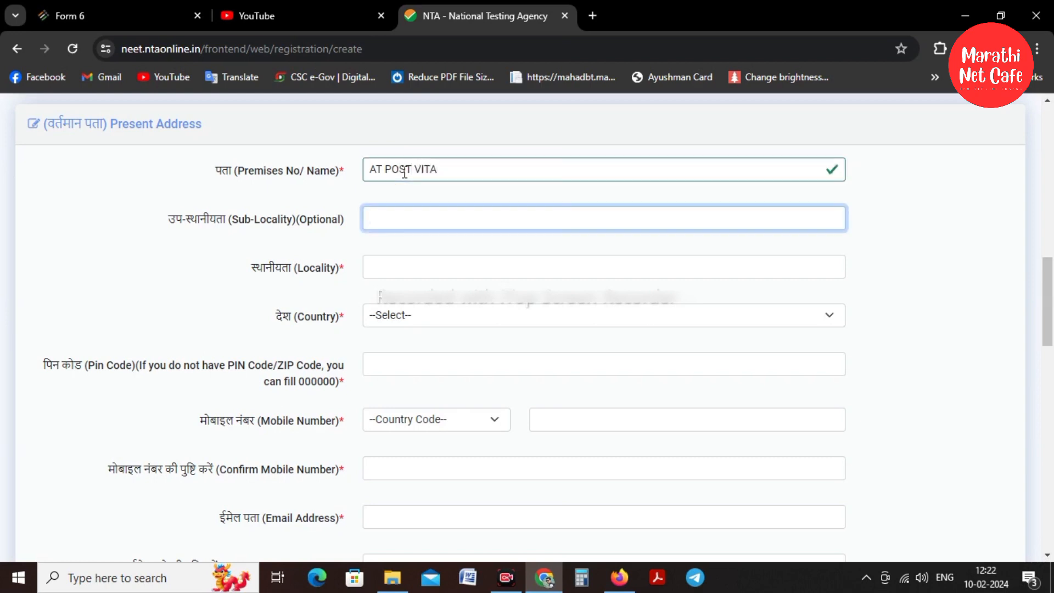
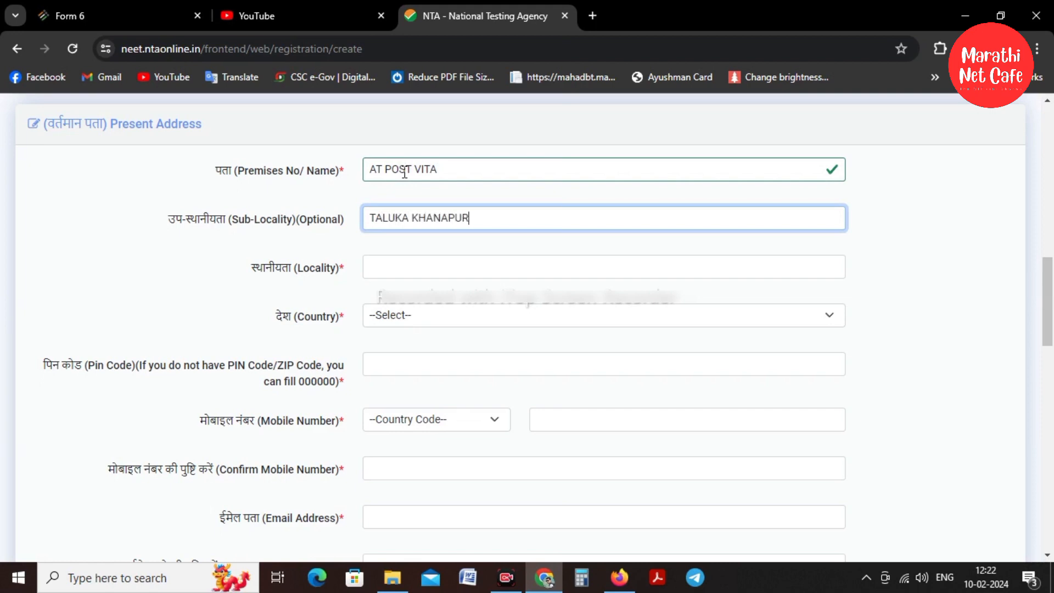
key(Tab)
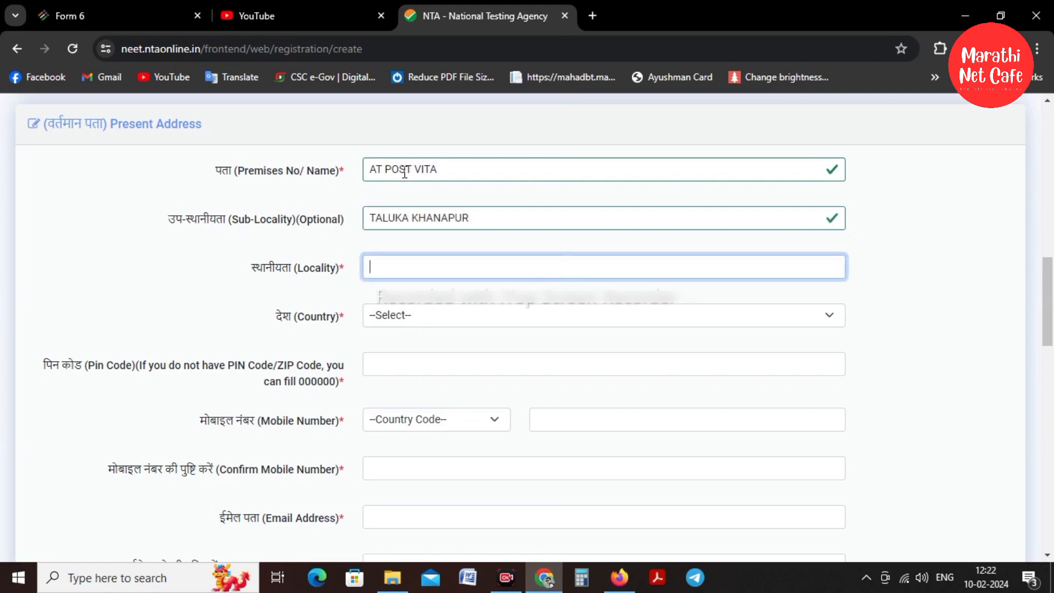
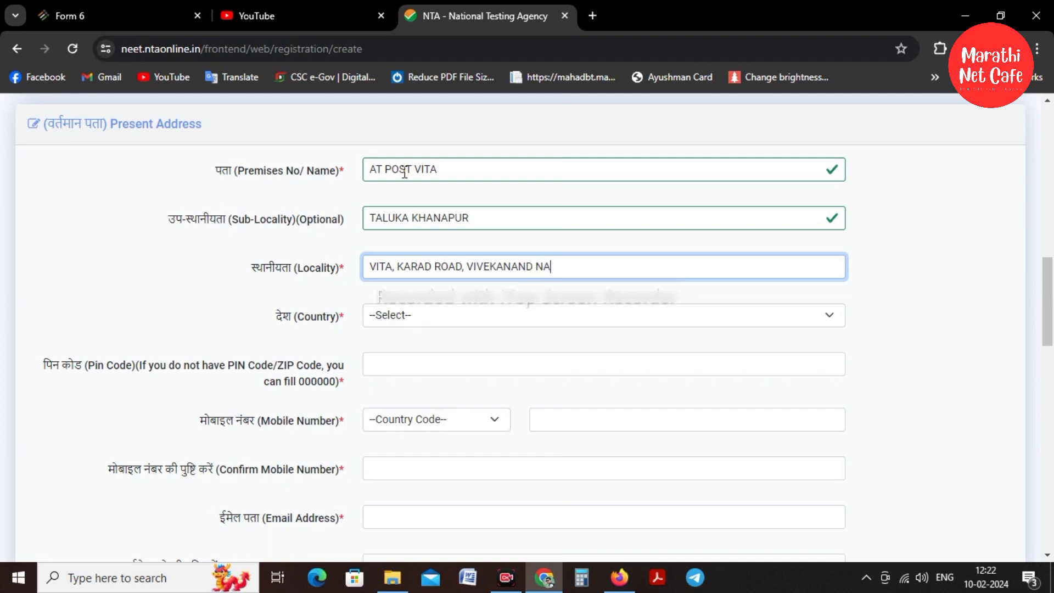
Set the present address's country to INDIA and its state to MAHARASHTRA
click(410, 316)
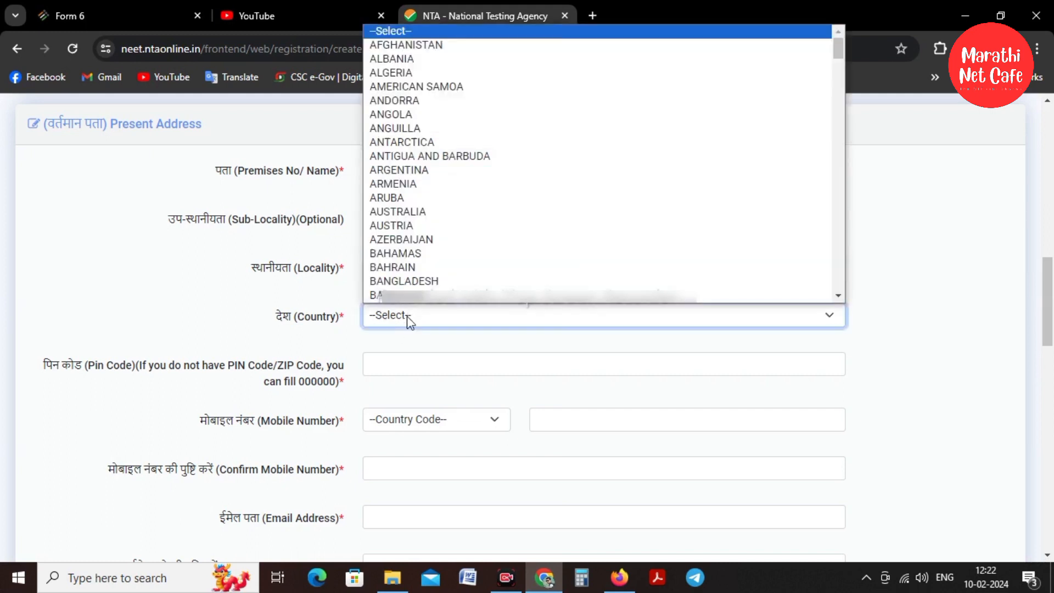
scroll(431, 159, down, 15)
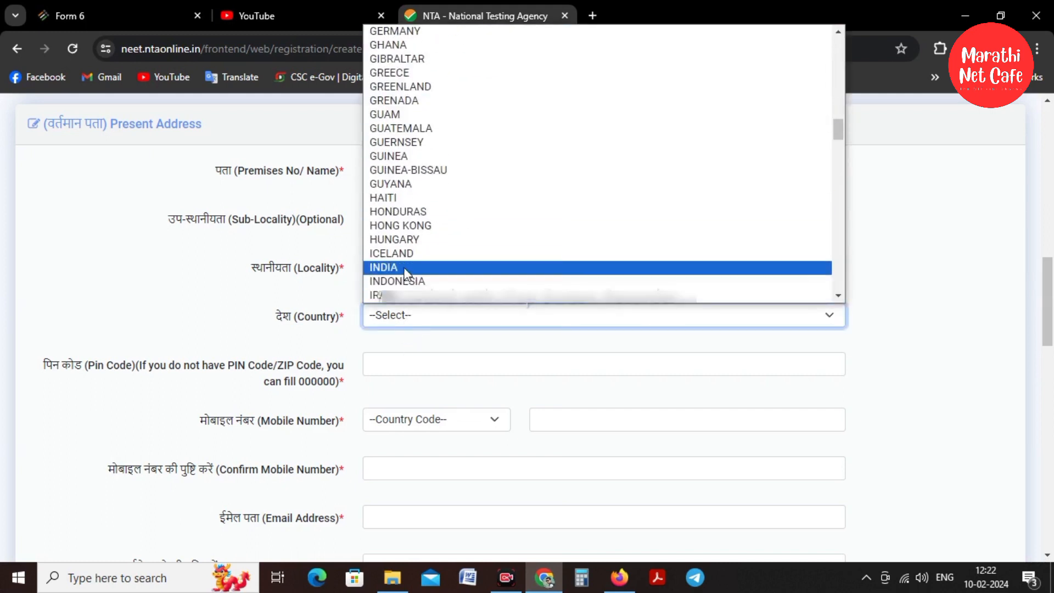
click(404, 269)
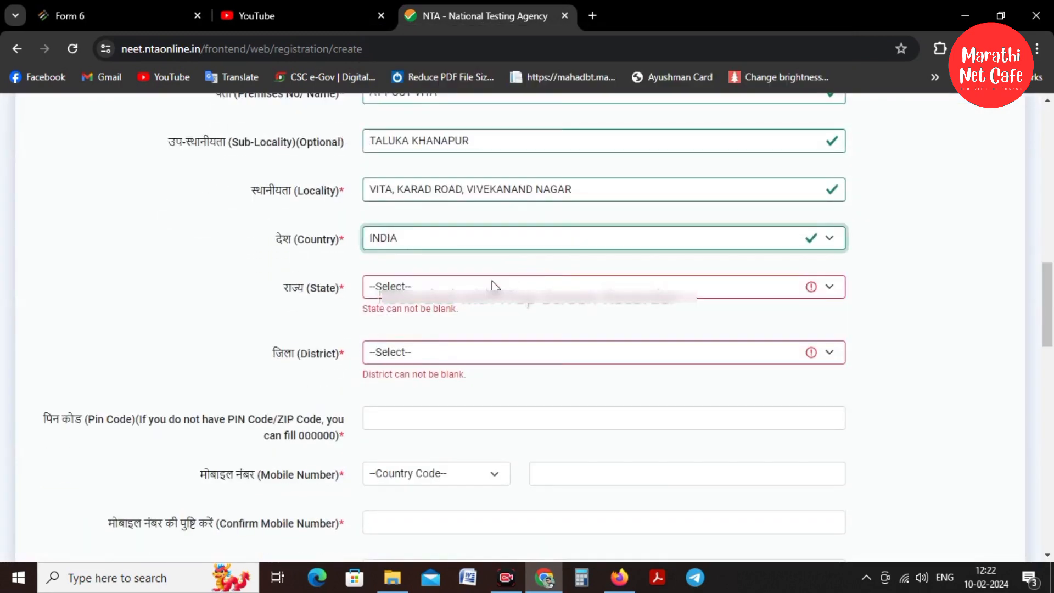
click(403, 291)
scroll(442, 214, down, 5)
click(436, 58)
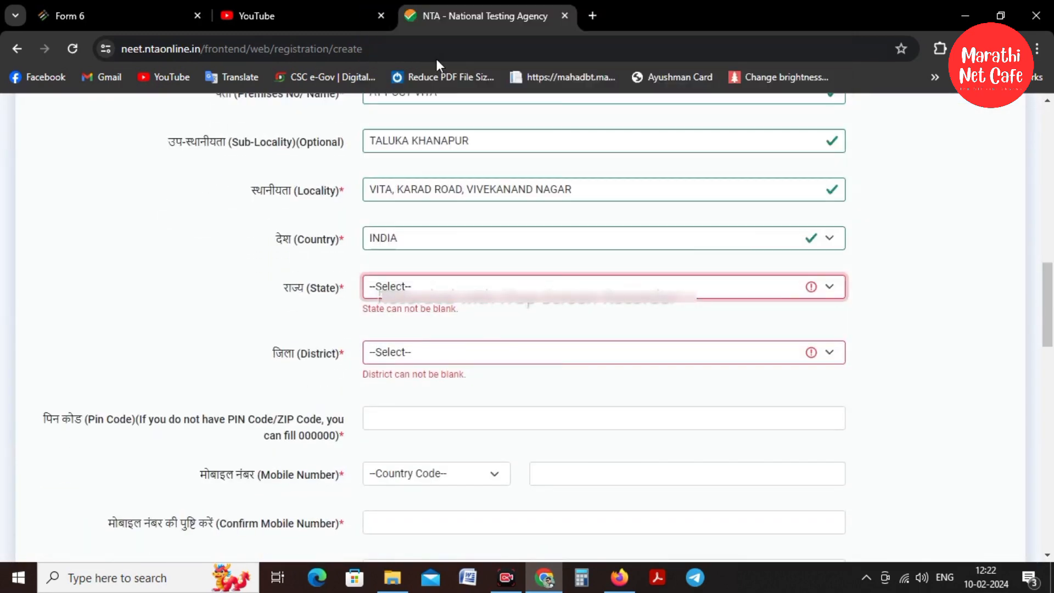
Set the present address's district to SANGLI and enter its postal pin code
click(425, 335)
scroll(425, 251, down, 3)
scroll(426, 252, down, 2)
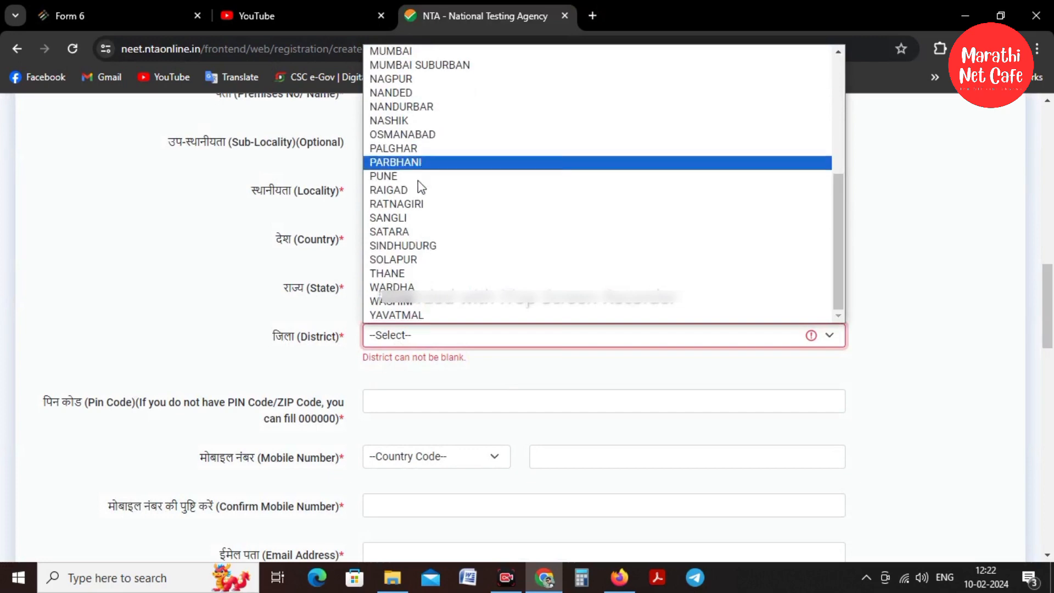
click(413, 219)
scroll(268, 237, down, 1)
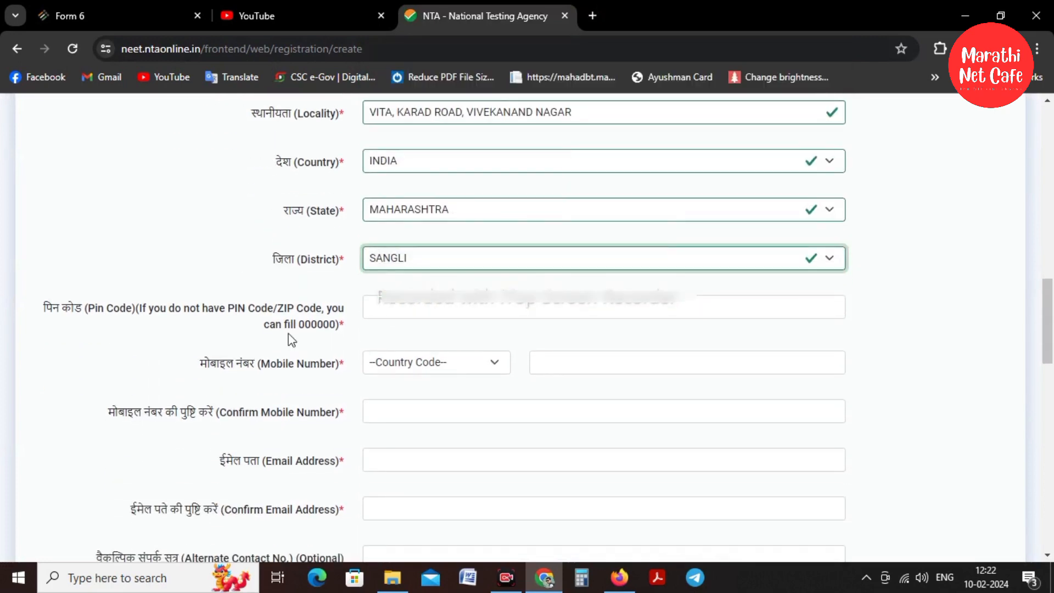
click(378, 306)
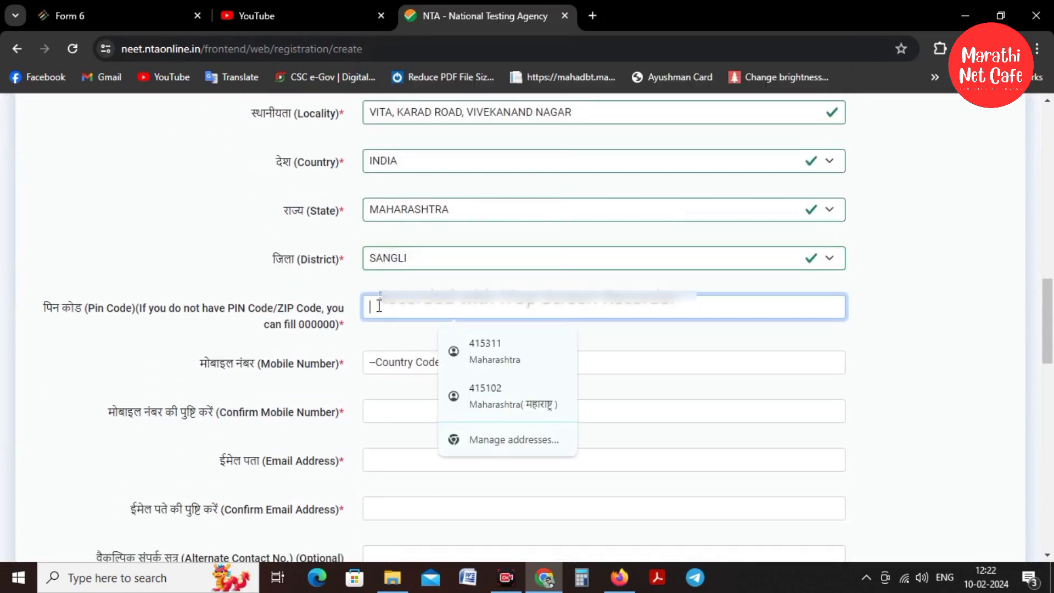
text(415311)
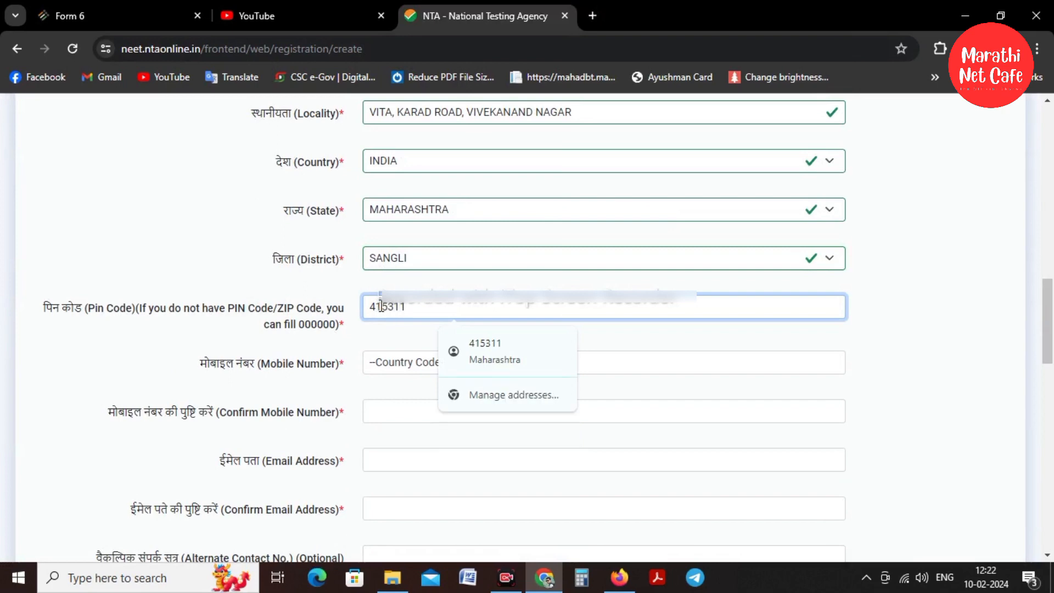
click(239, 262)
Choose the +91 country code, enter the candidate's mobile number and repeat it for confirmation
scroll(239, 262, down, 1)
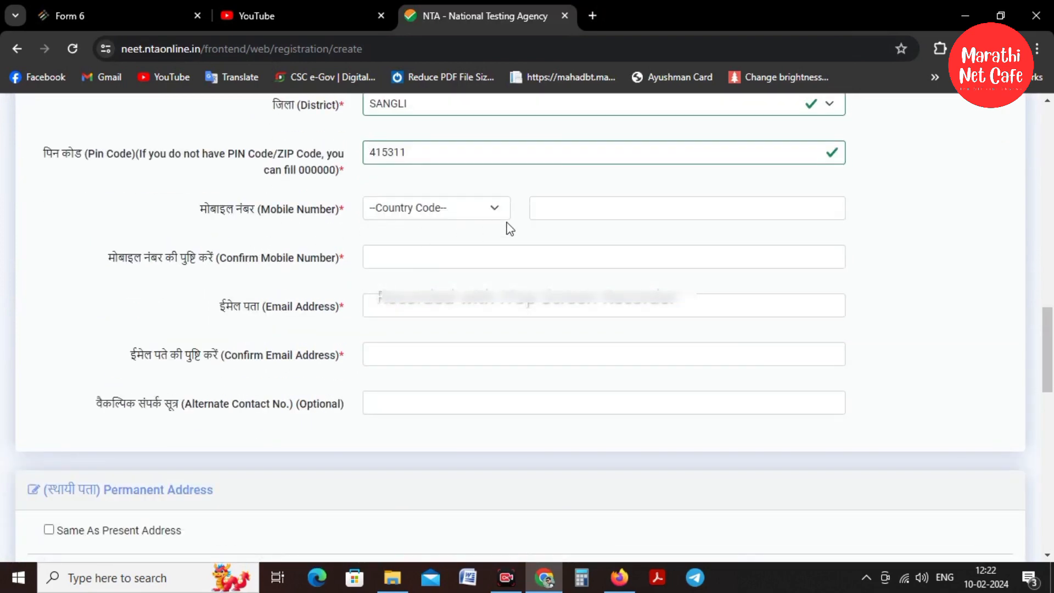
click(490, 208)
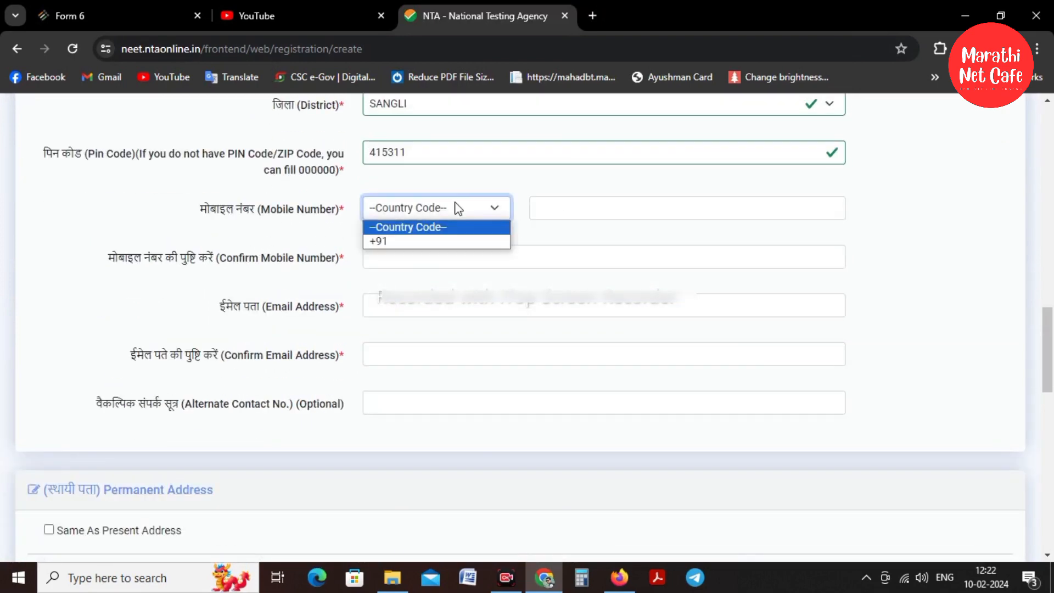
click(419, 242)
click(587, 206)
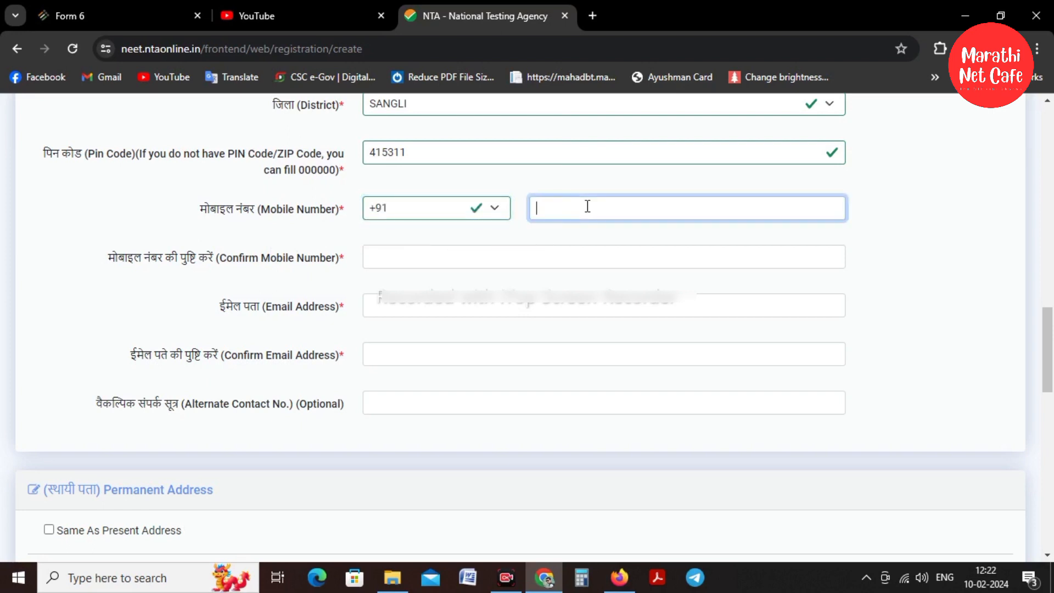
text(9?????????)
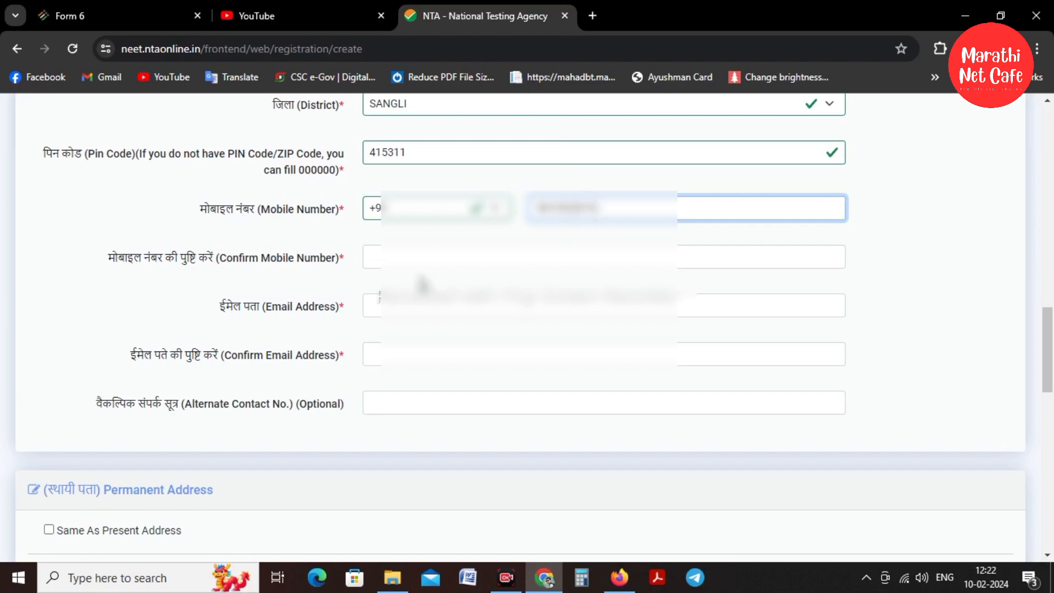
click(447, 262)
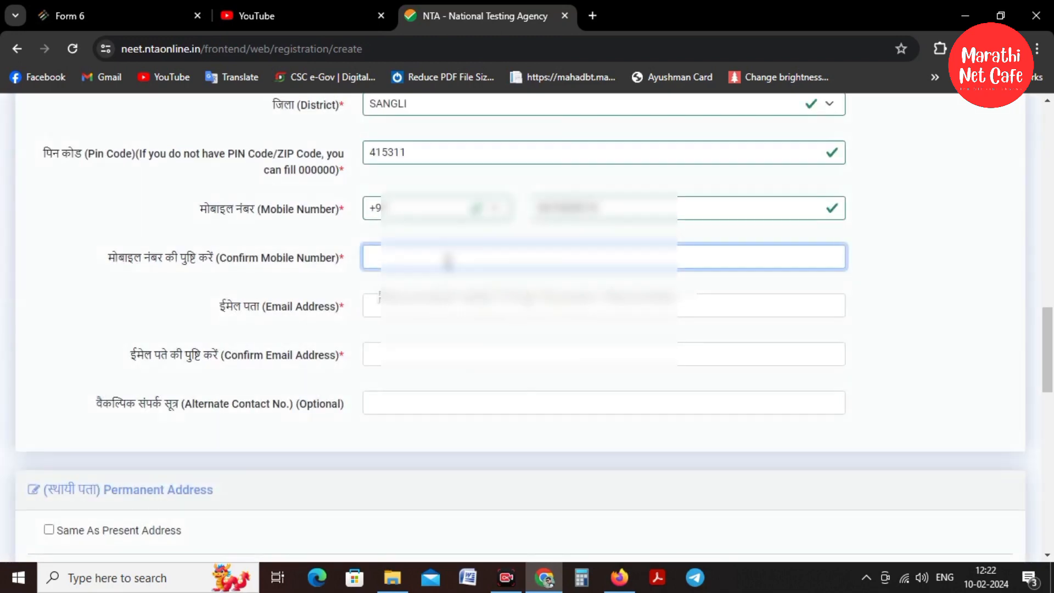
text(96????????)
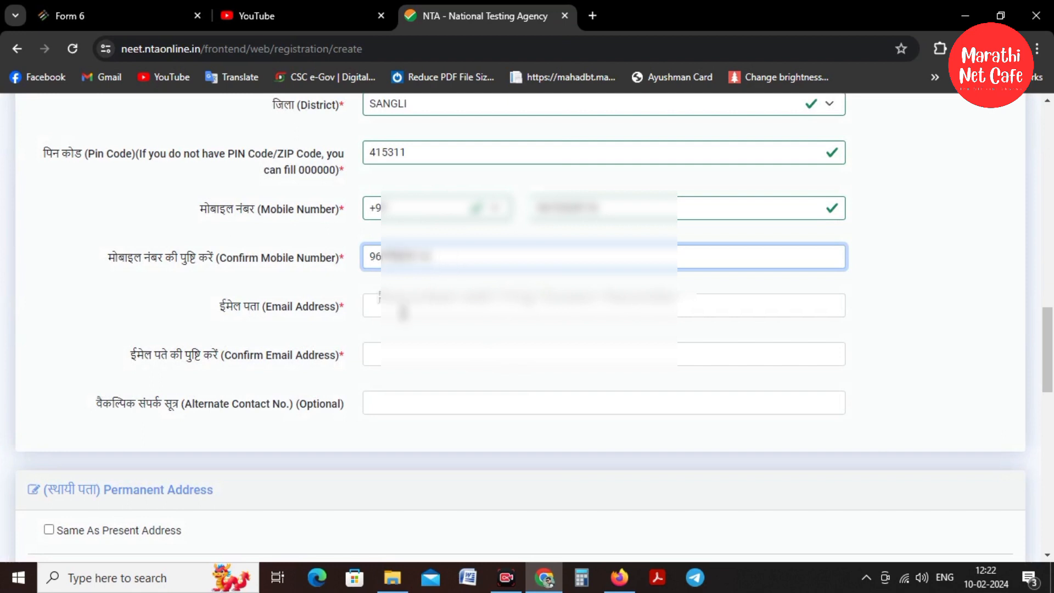
Fill in the candidate's email address and repeat it for confirmation
click(370, 305)
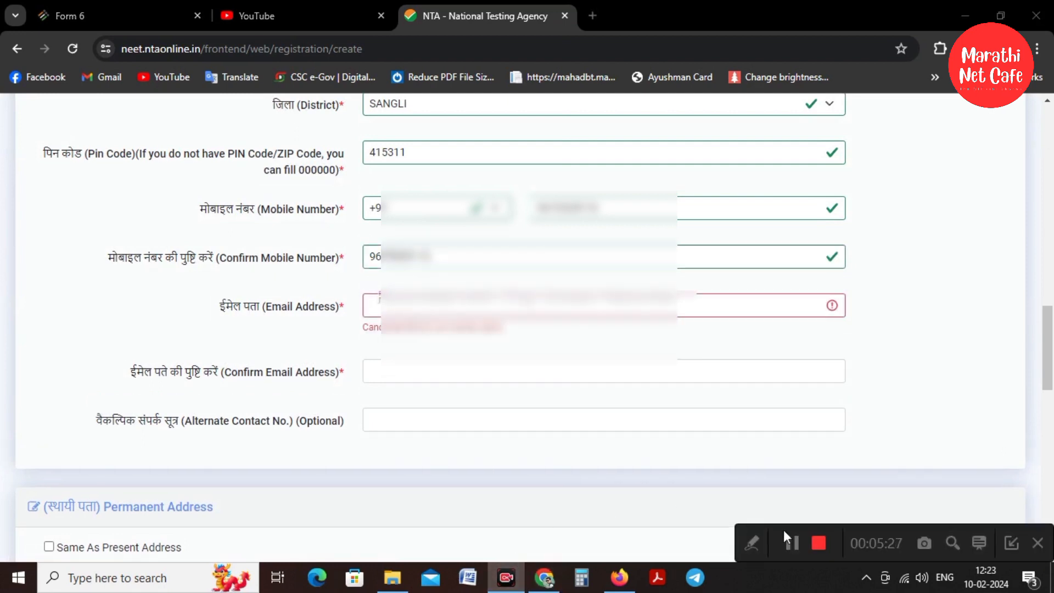
click(1010, 544)
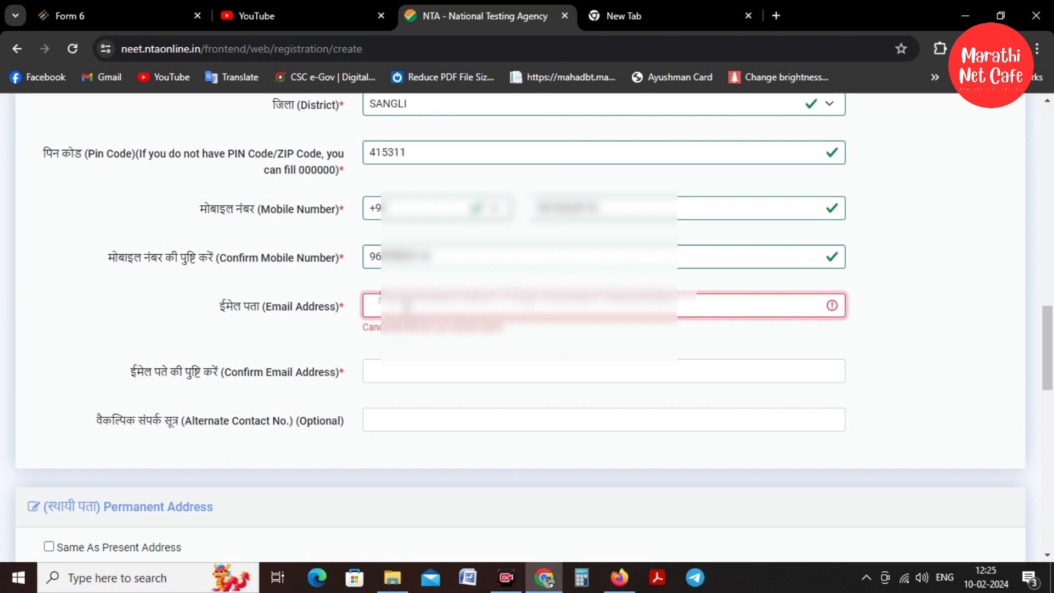
key(ctrl+v)
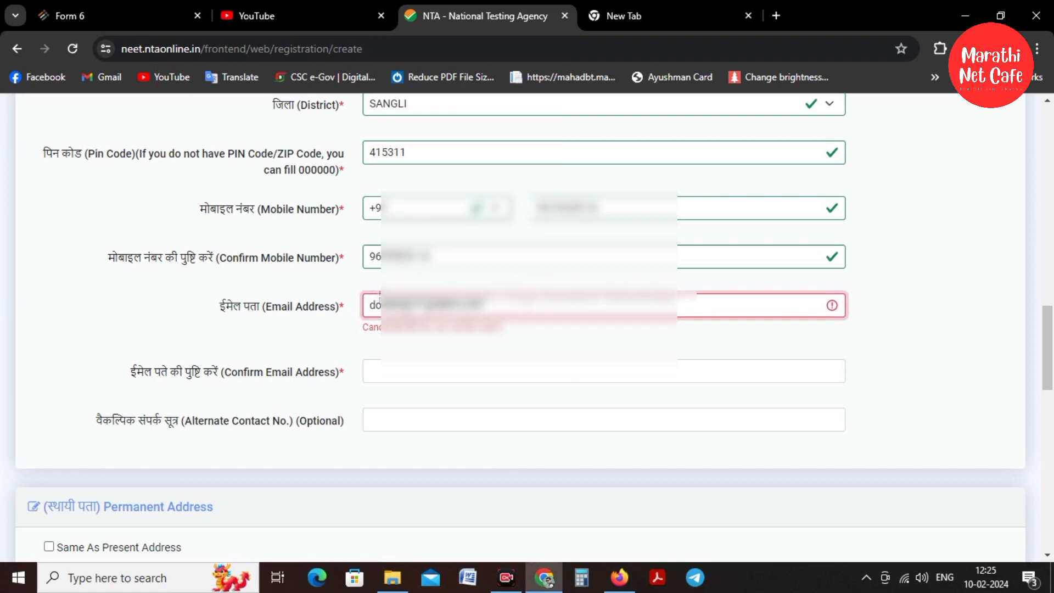
click(410, 367)
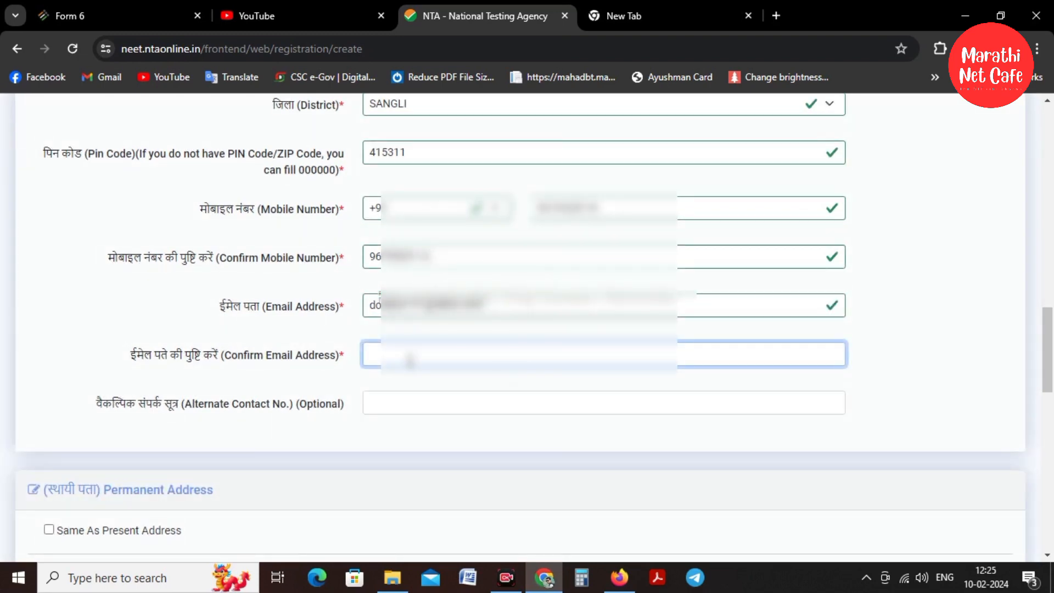
text(do…)
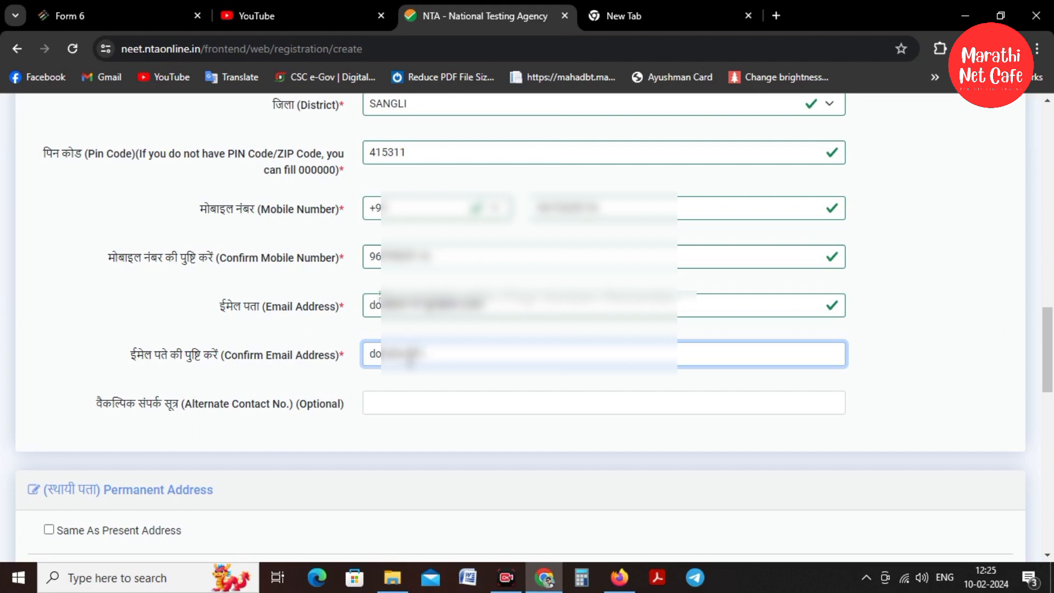
text(@gmaiil)
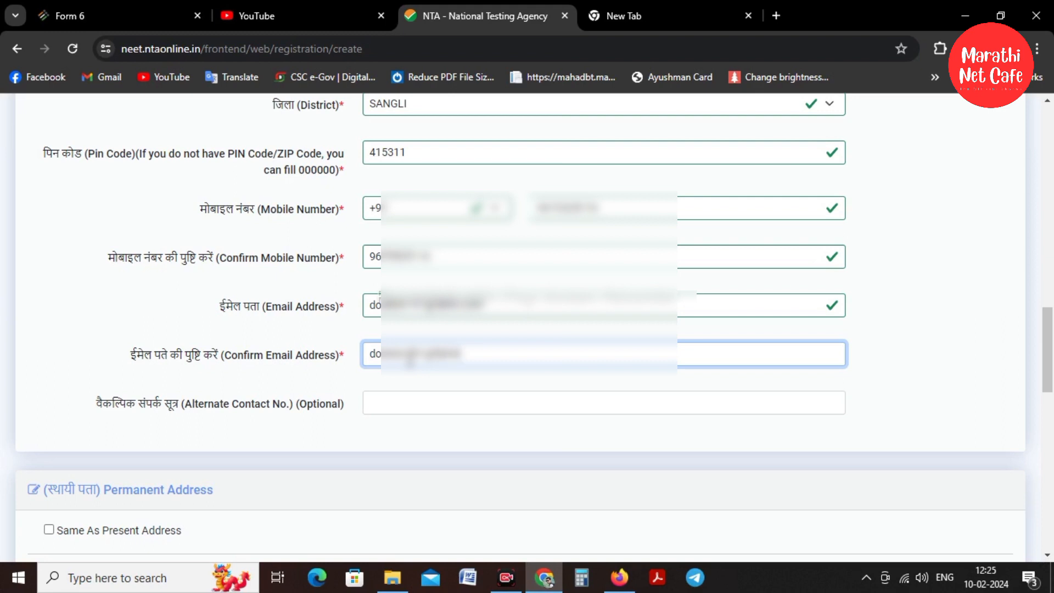
text(.com)
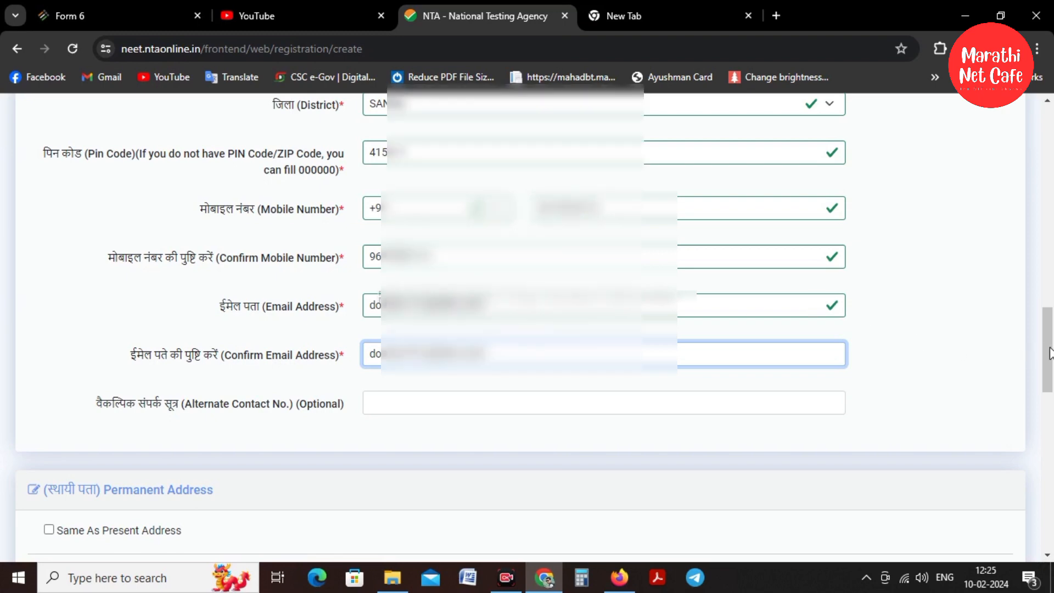
Make the permanent address the same as the present address
drag(1049, 353, 1049, 387)
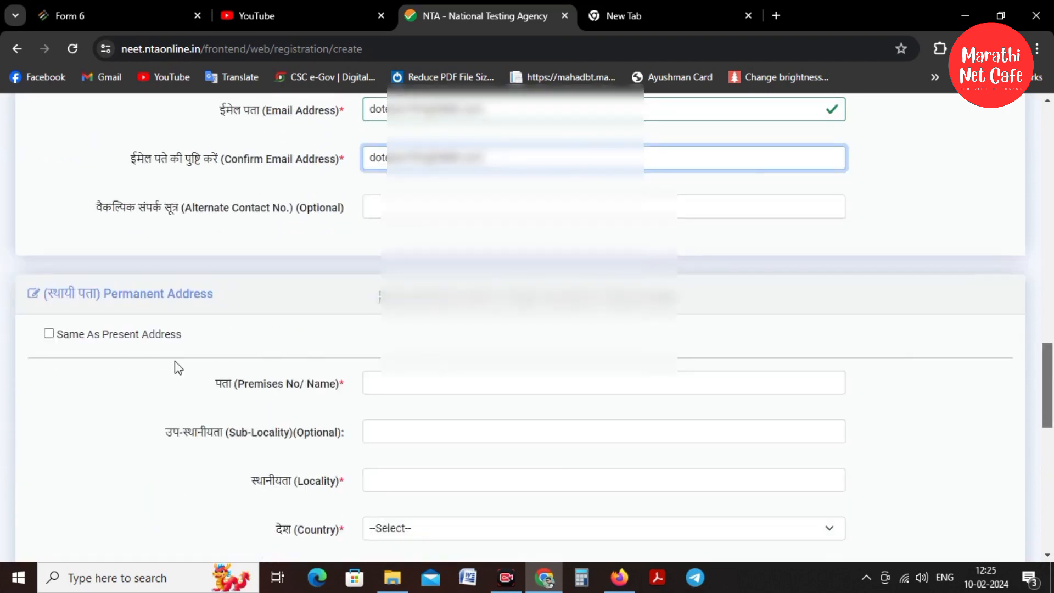
click(49, 334)
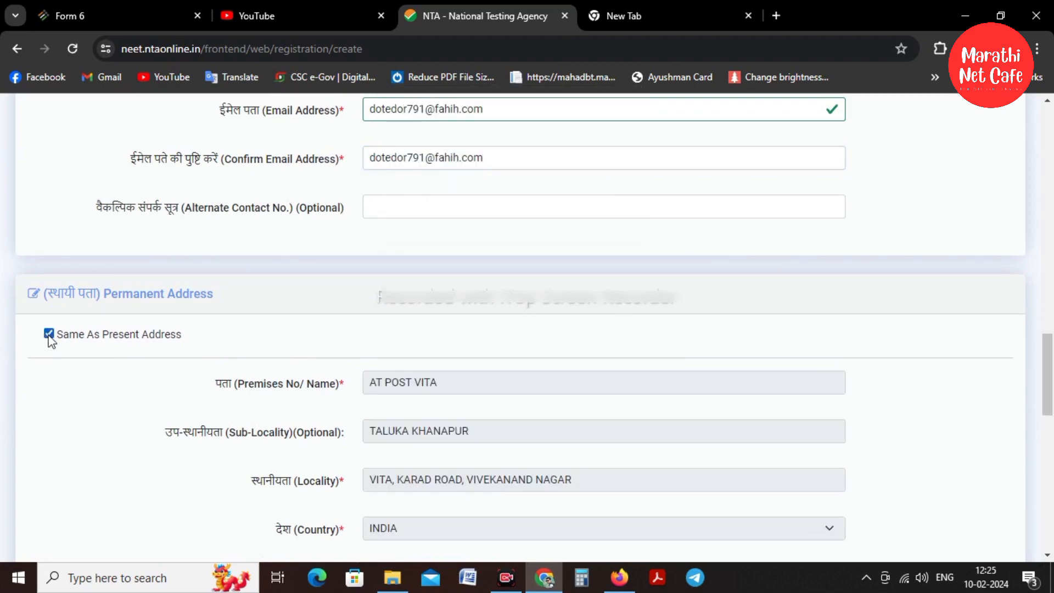
Enter a new account password in the Choose Password section and repeat it for confirmation
scroll(414, 311, down, 4)
scroll(414, 310, down, 5)
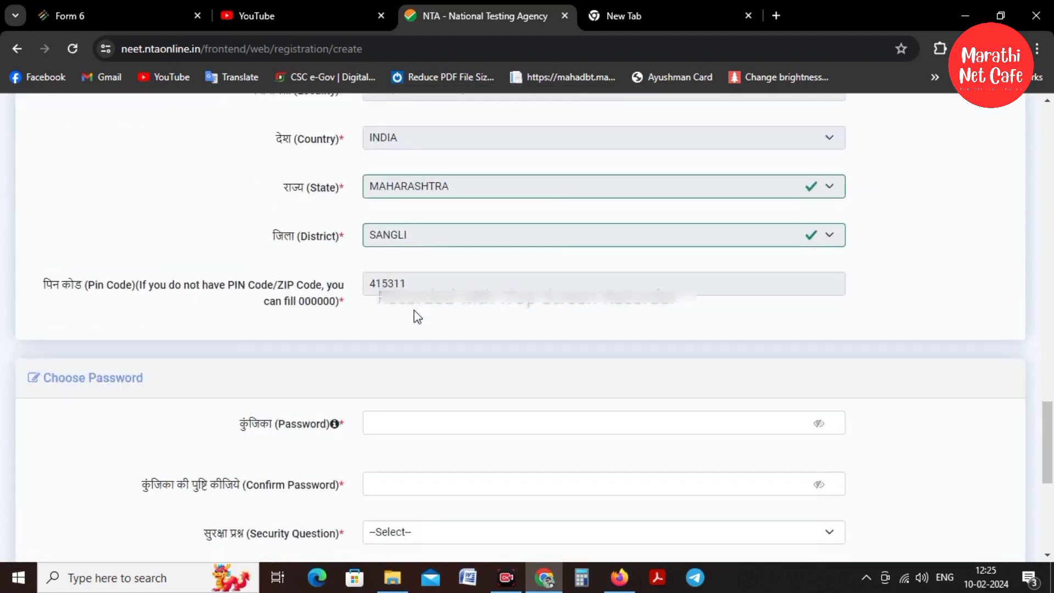
click(418, 280)
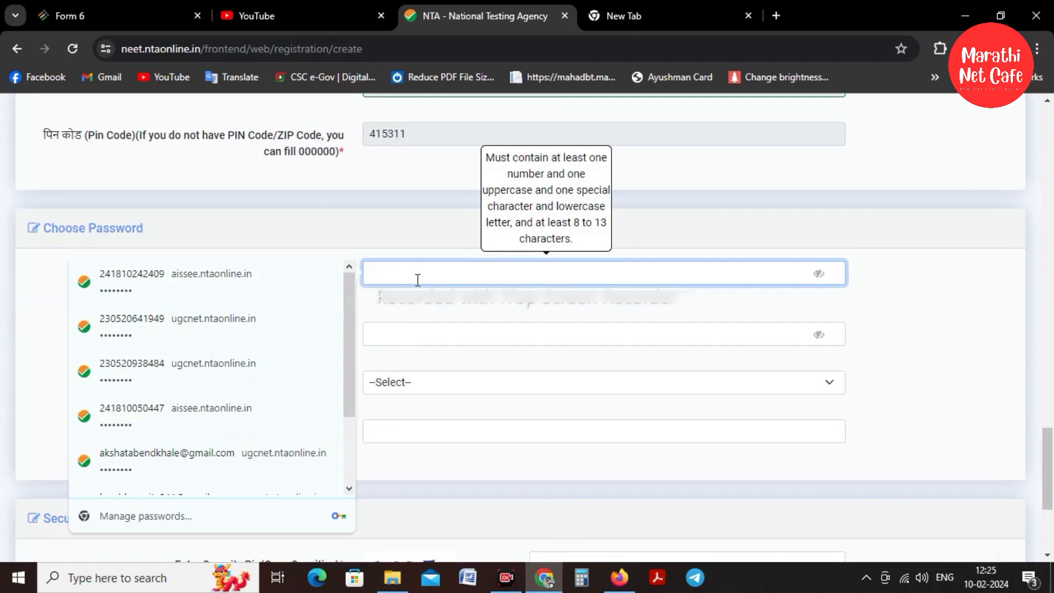
text(•••••)
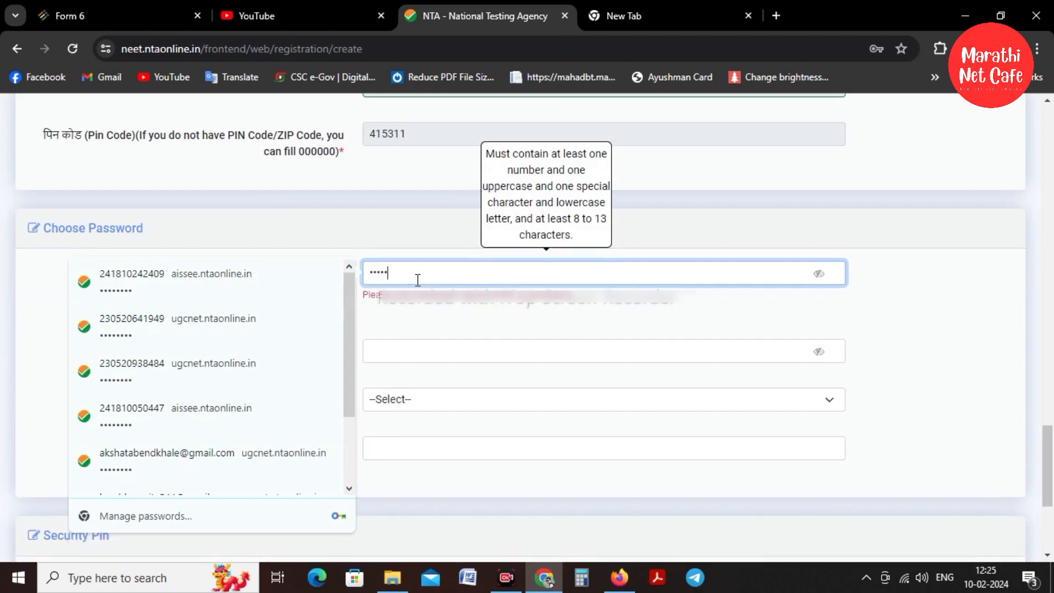
text(•••)
click(400, 354)
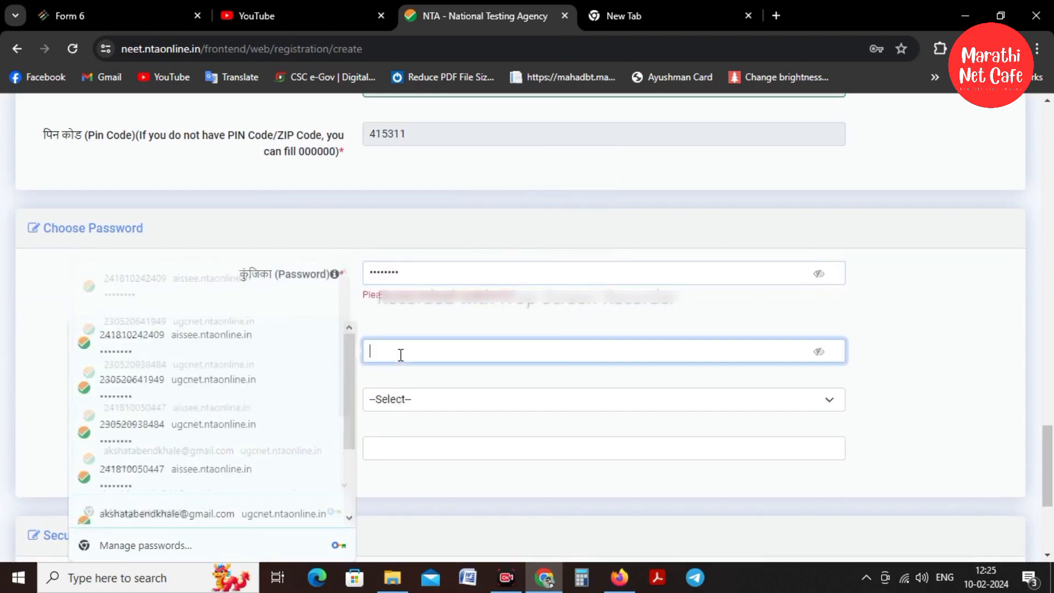
text(••)
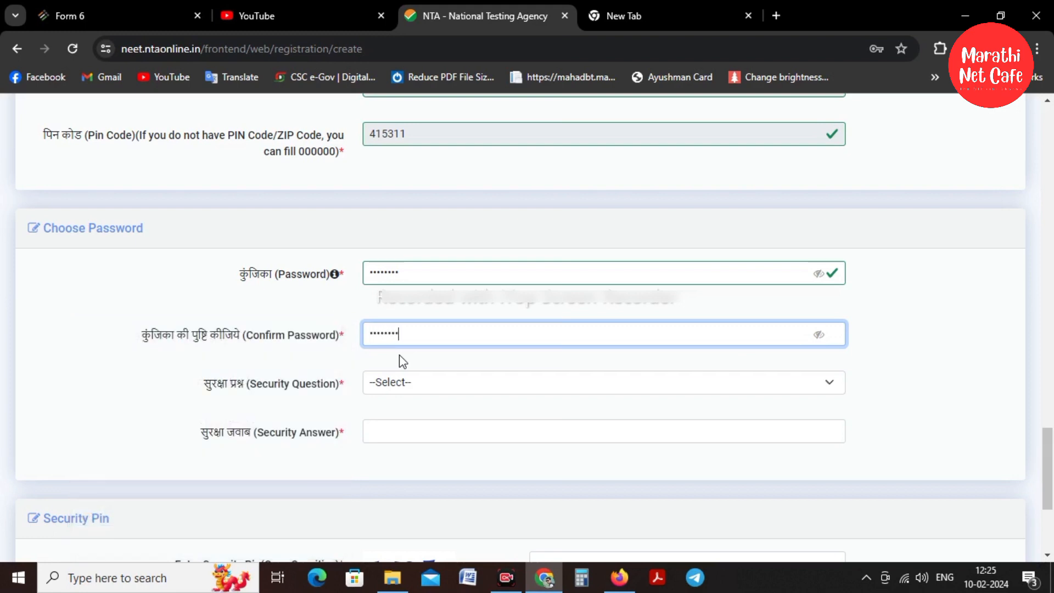
Set the security question to WHAT IS YOUR BIRTH CITY? and enter the security answer
click(399, 388)
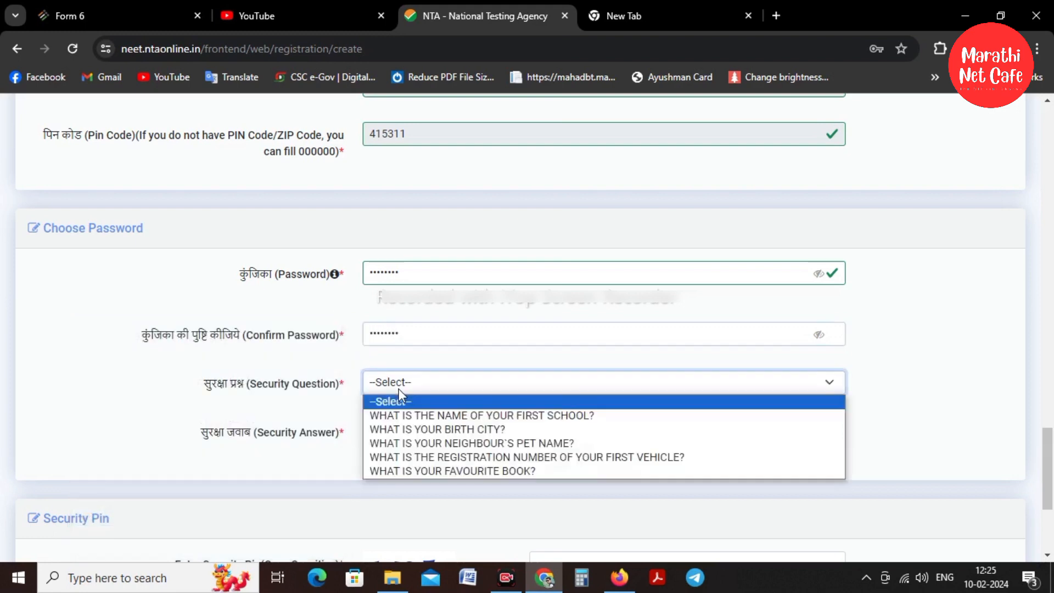
click(431, 429)
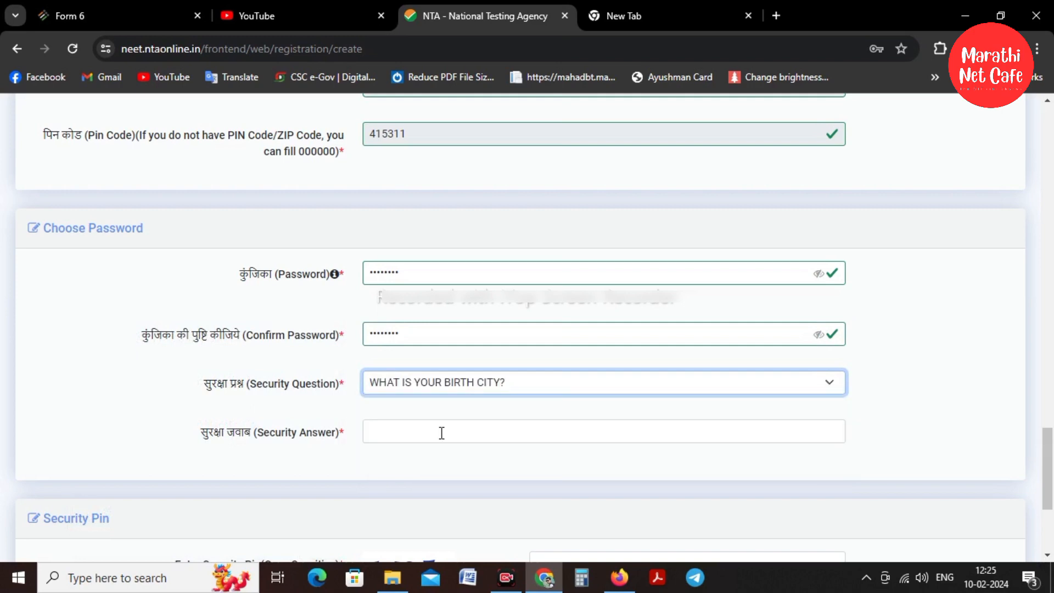
click(417, 438)
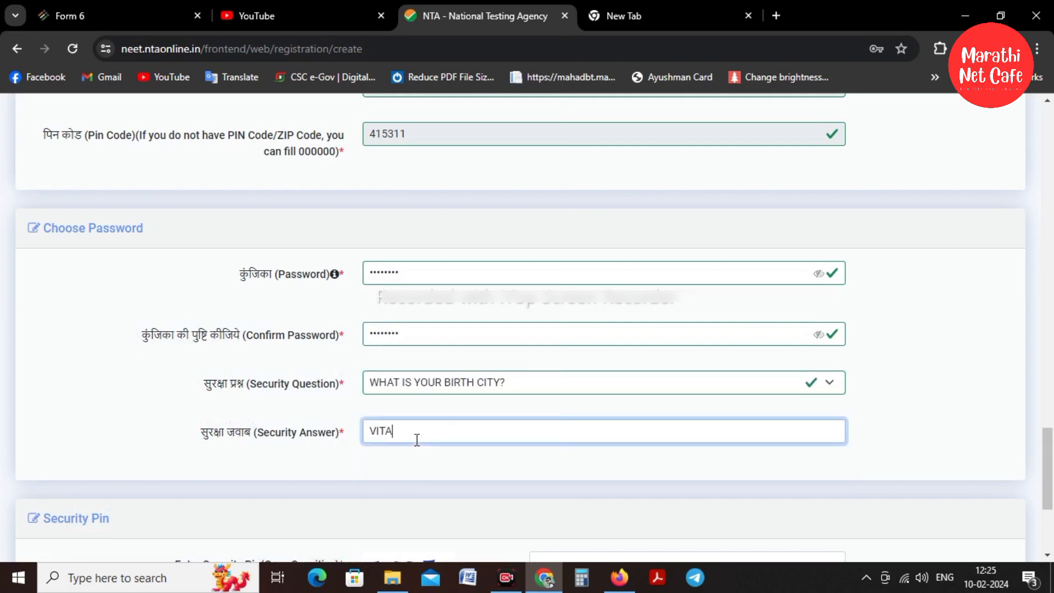
Enter the security pin shown in the captcha and submit the registration form for review
scroll(391, 351, down, 4)
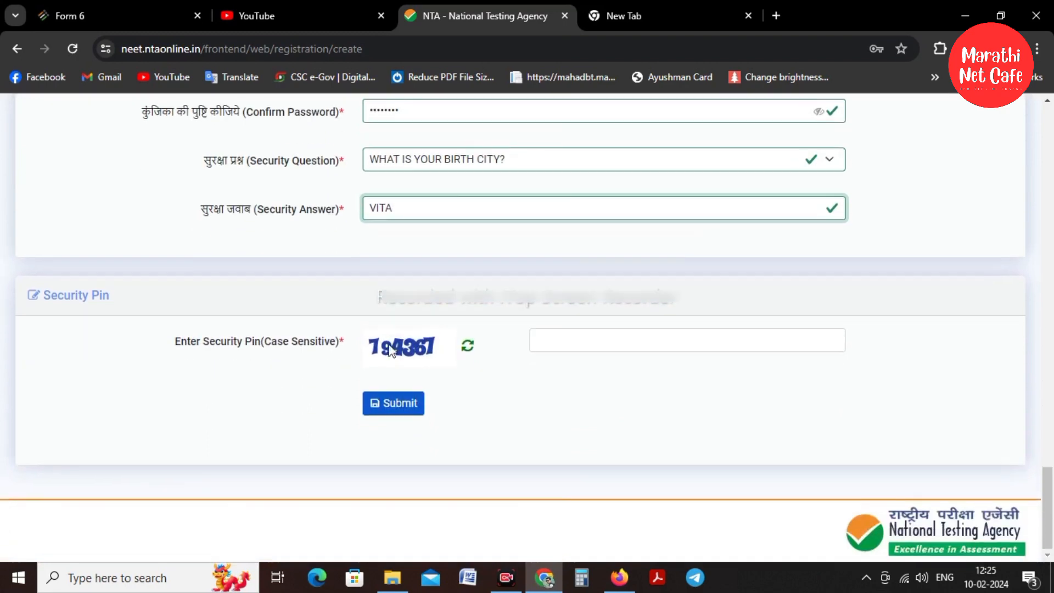
click(627, 339)
text(79)
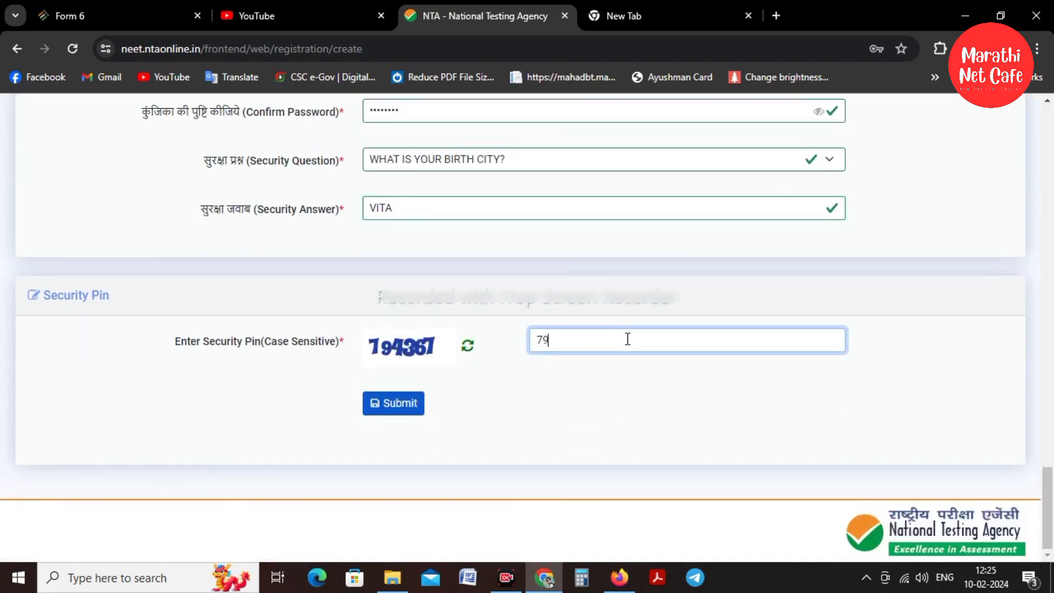
text(4367)
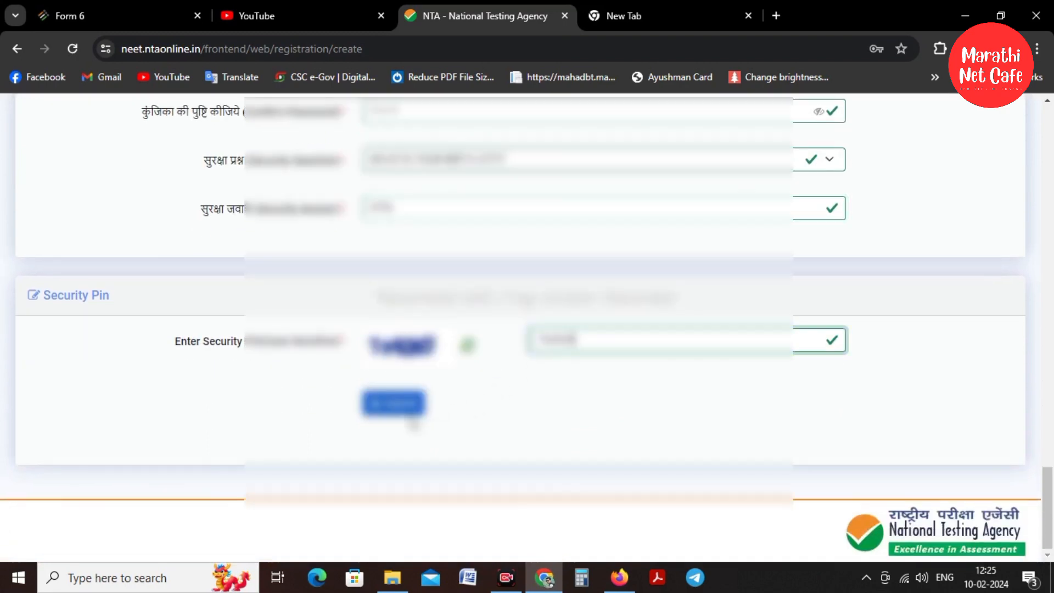
click(404, 414)
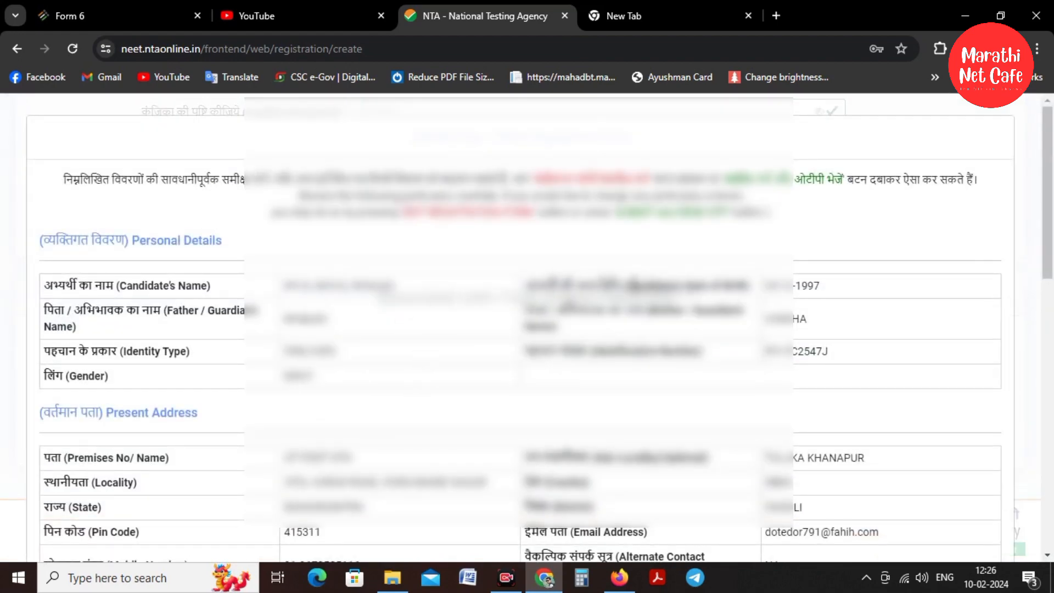
Mark all particulars as verified: name, father's and mother's names, date of birth, gender, address, mobile number and email address
scroll(1048, 230, down, 1)
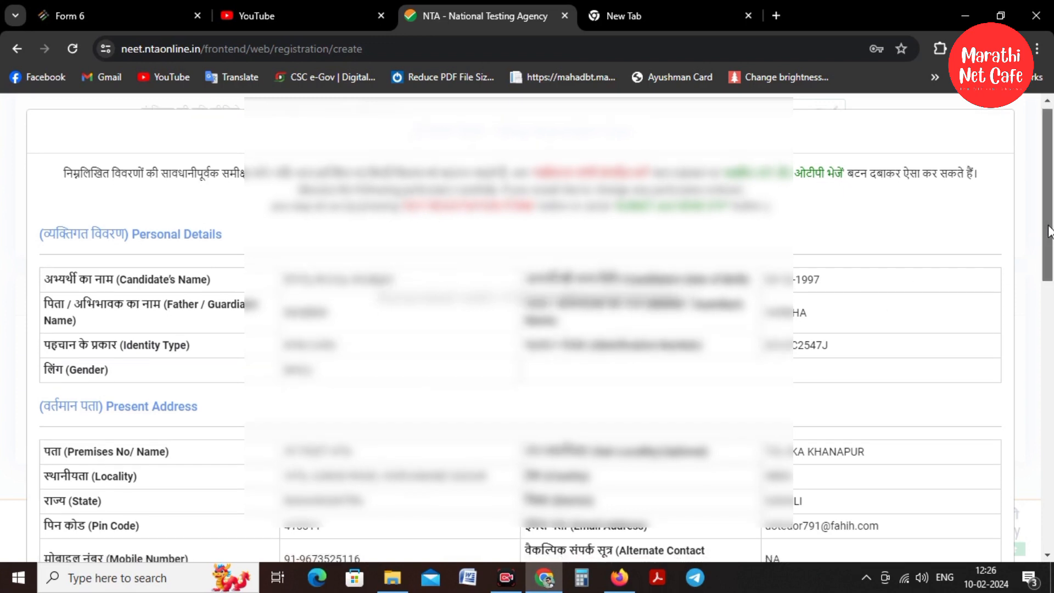
drag(1049, 230, 1051, 475)
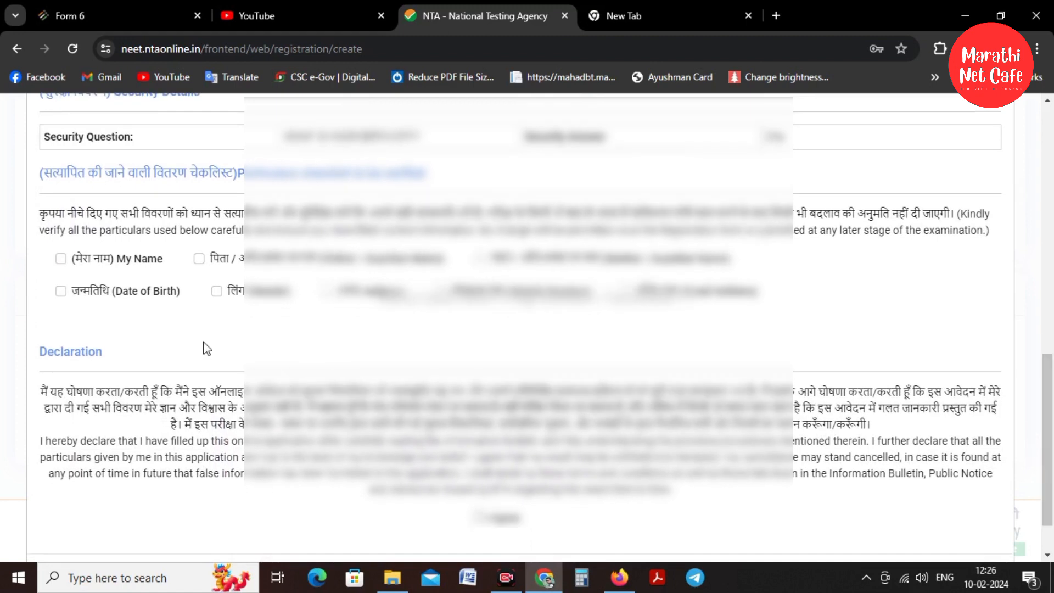
click(61, 258)
click(60, 291)
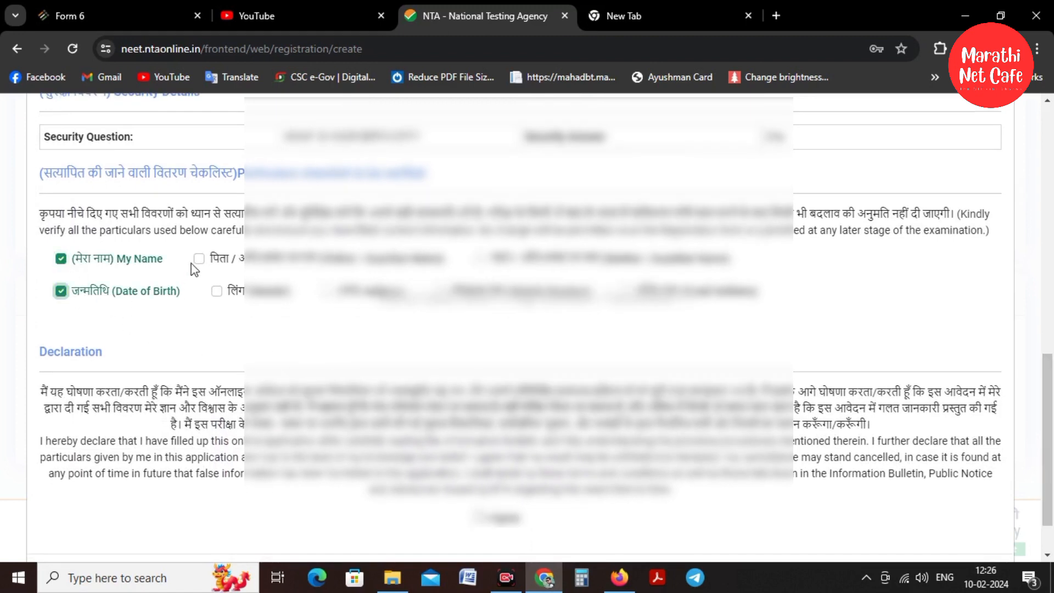
click(198, 258)
click(216, 291)
click(326, 291)
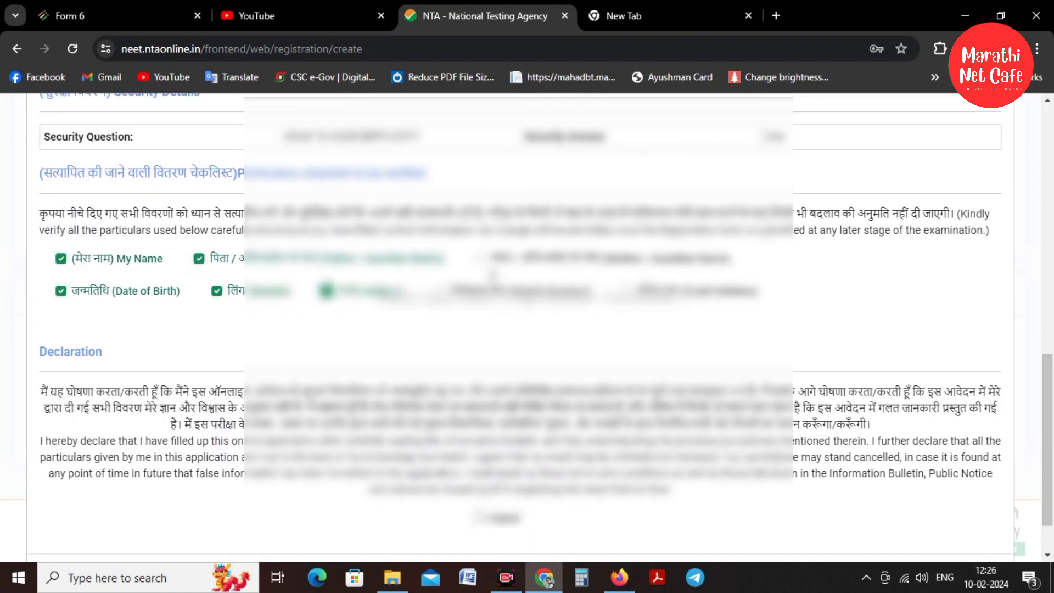
click(481, 258)
click(441, 290)
click(626, 291)
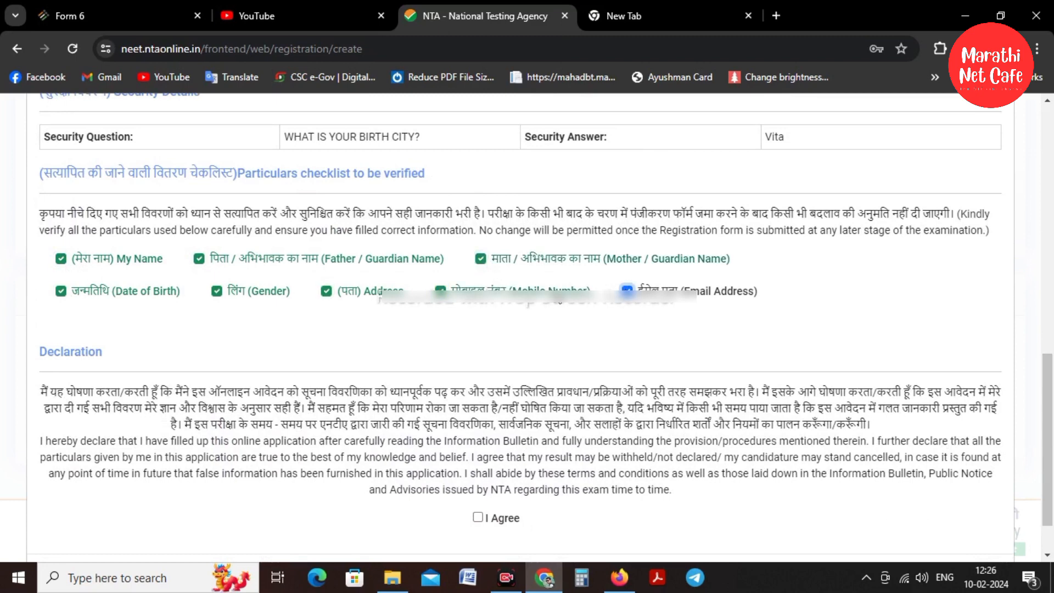
Agree to the declaration and submit the registration form with the OTP request, confirming the submission
scroll(208, 302, down, 1)
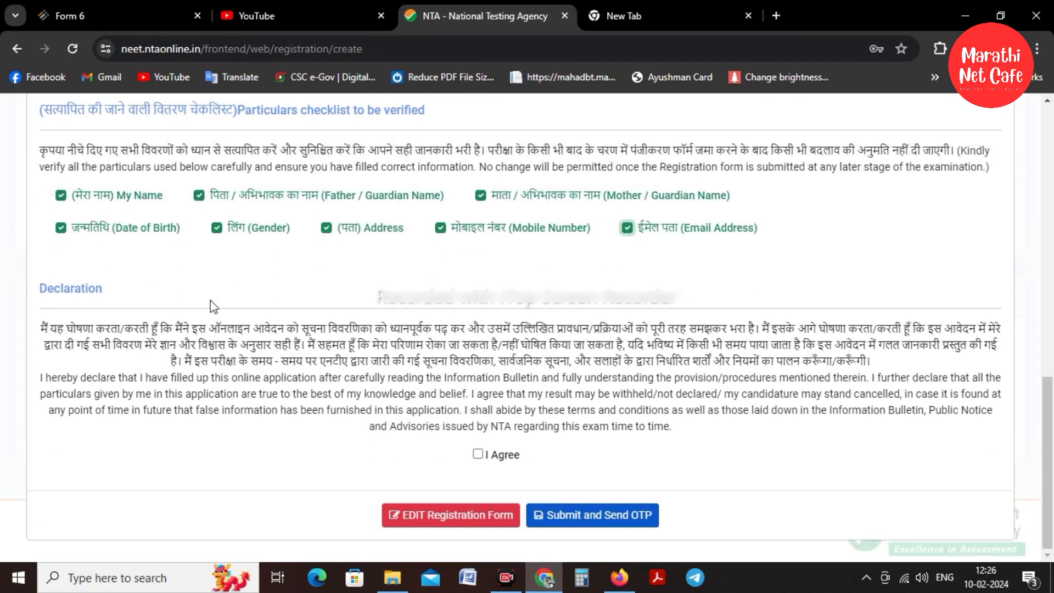
click(477, 455)
click(576, 514)
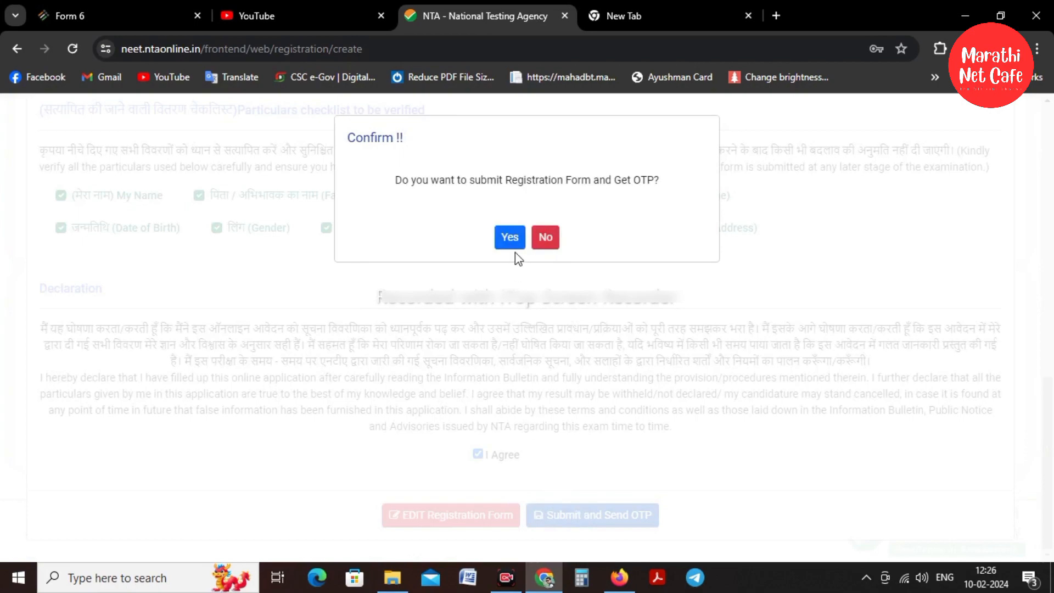
click(509, 237)
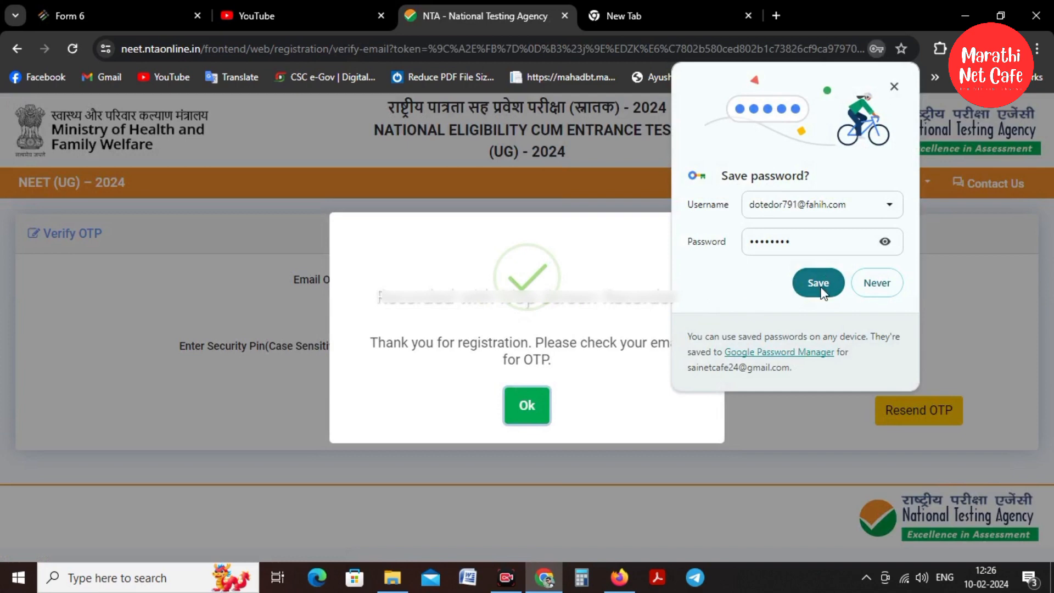
Save the new account's login in the browser and dismiss the registration thank-you message
click(821, 290)
click(539, 404)
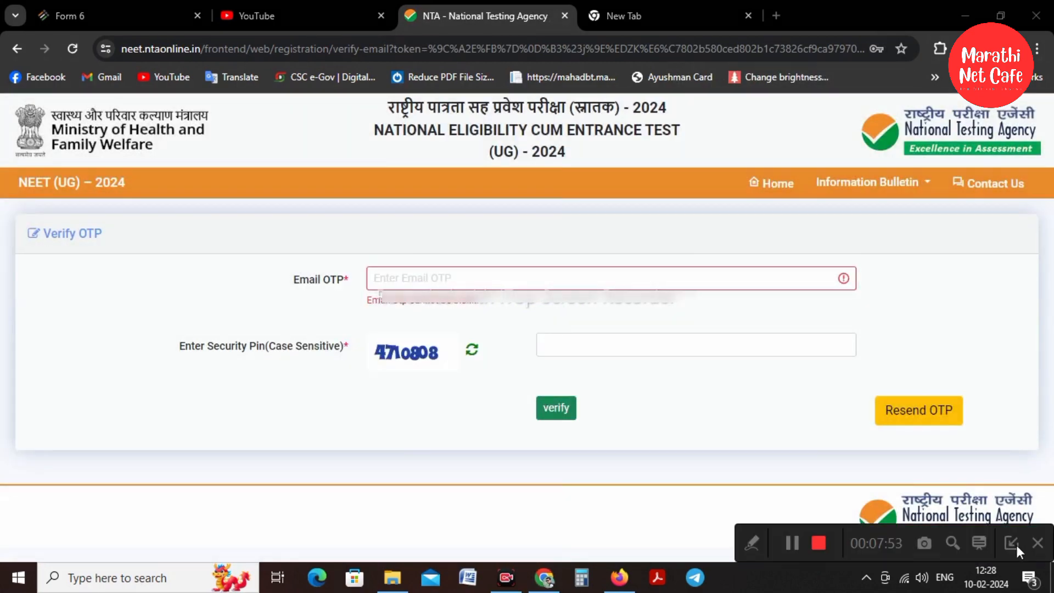
Enter the email OTP and the displayed security pin, verify them and close the resulting message
click(503, 277)
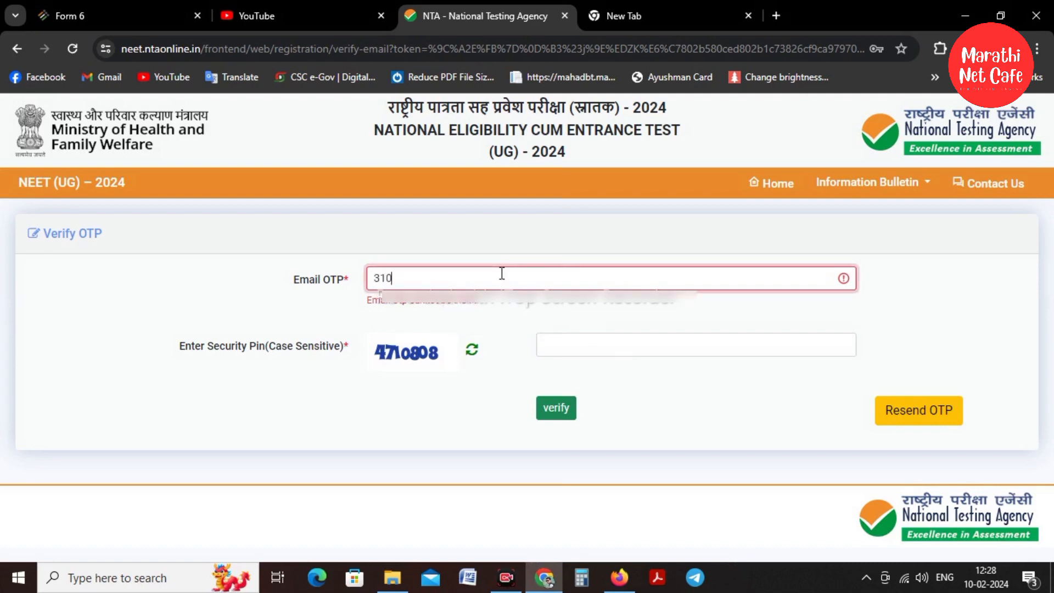
click(604, 352)
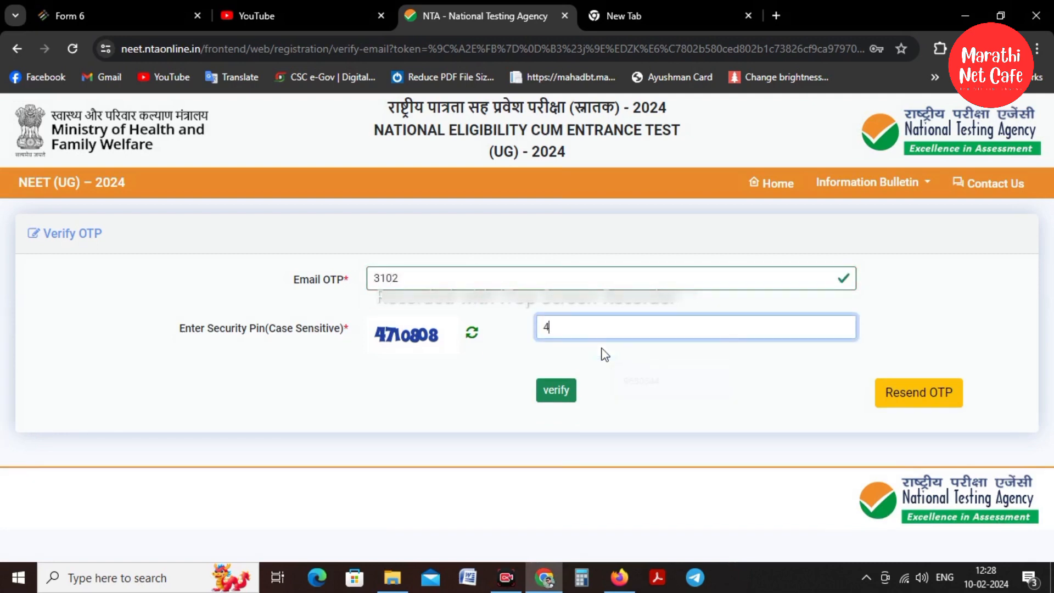
click(566, 393)
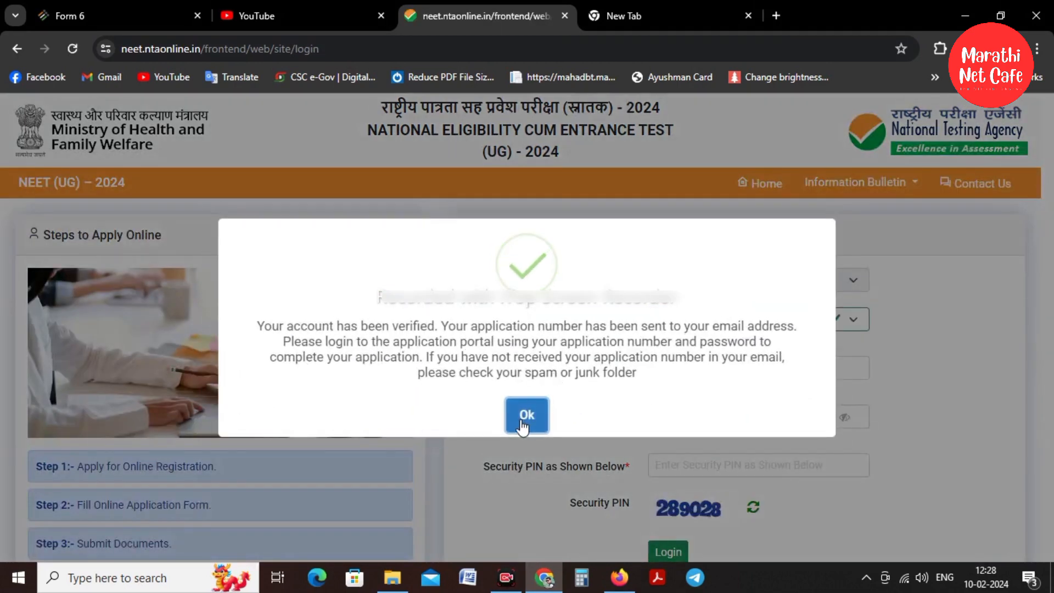
click(525, 416)
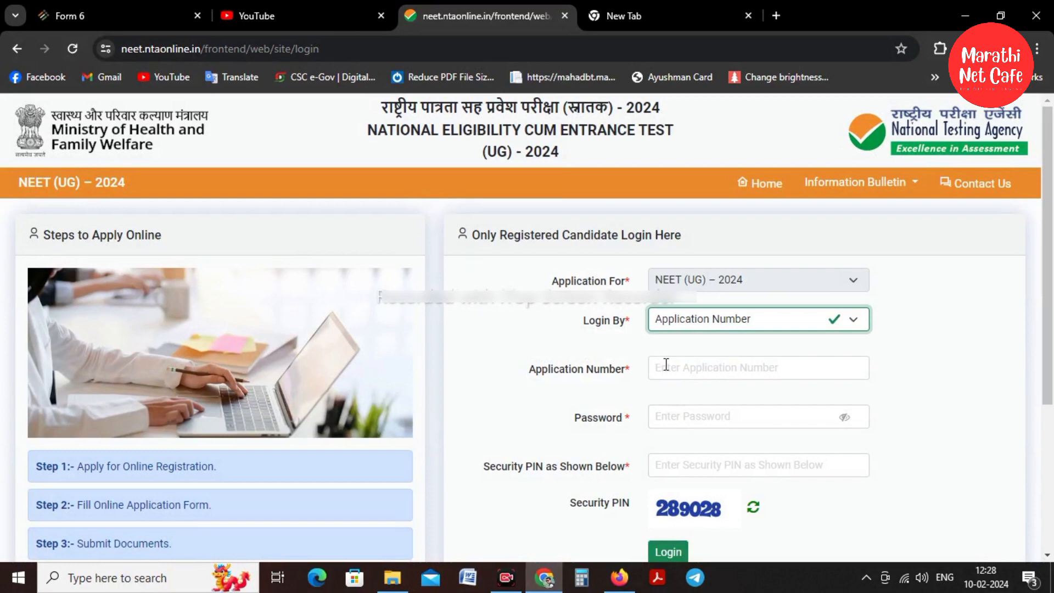
Log in with the application number, password and displayed security PIN, saving the login in the browser
scroll(615, 354, down, 2)
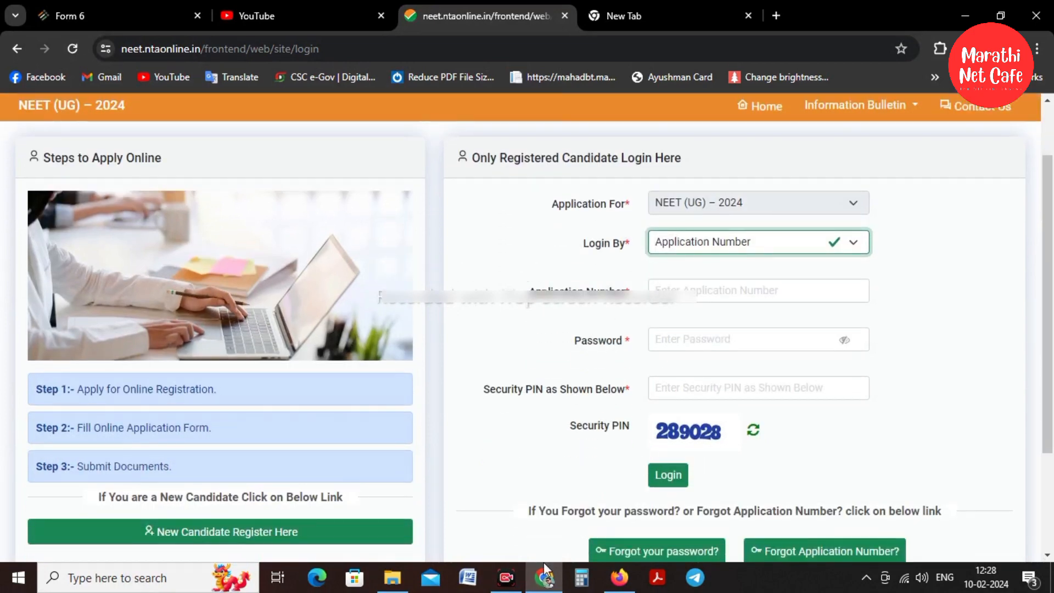
mouse_move(508, 582)
mouse_move(549, 580)
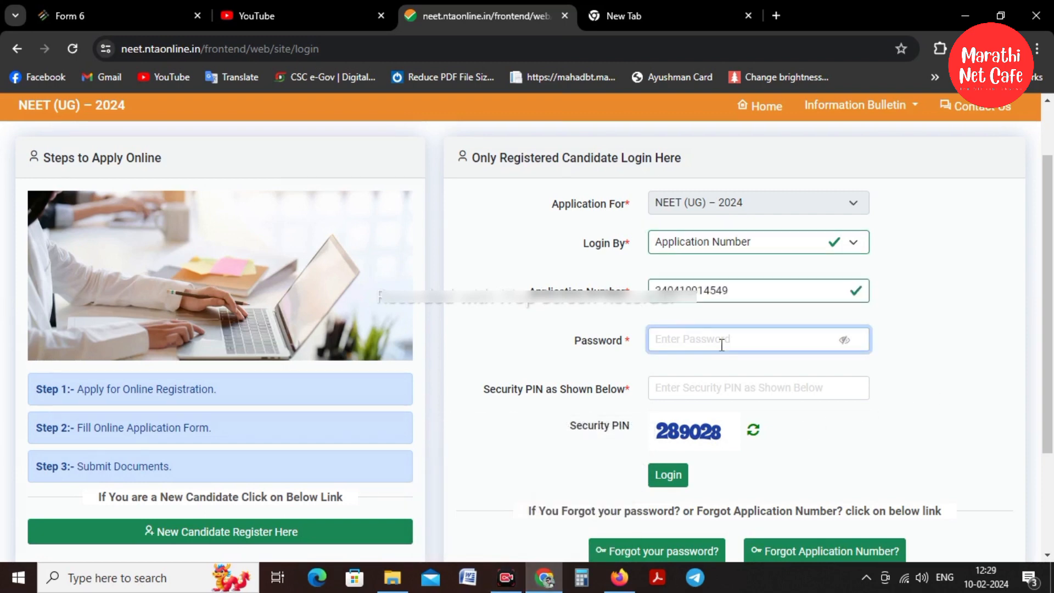
text(••••••)
click(697, 389)
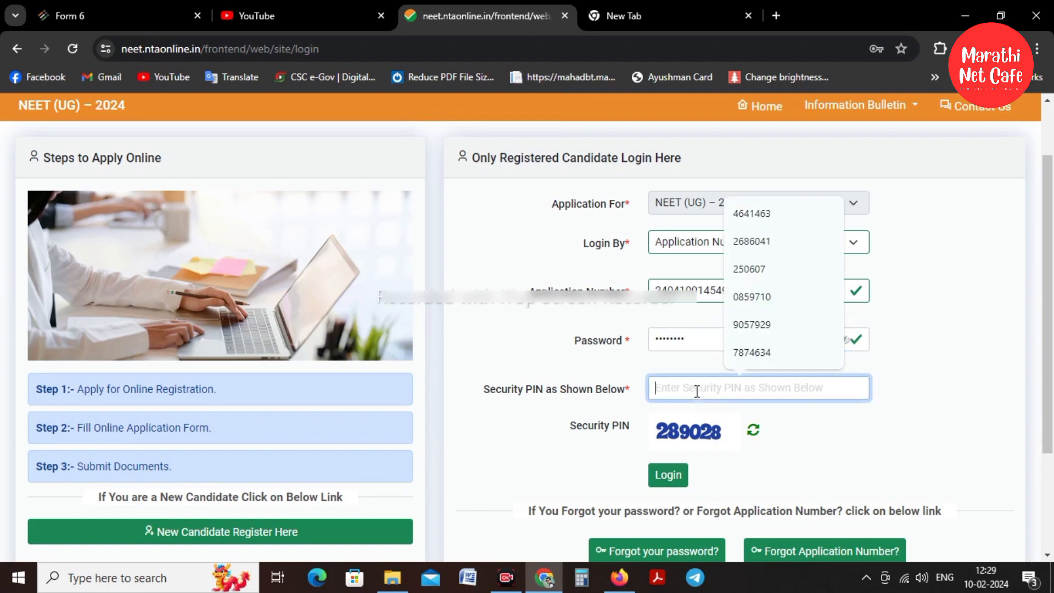
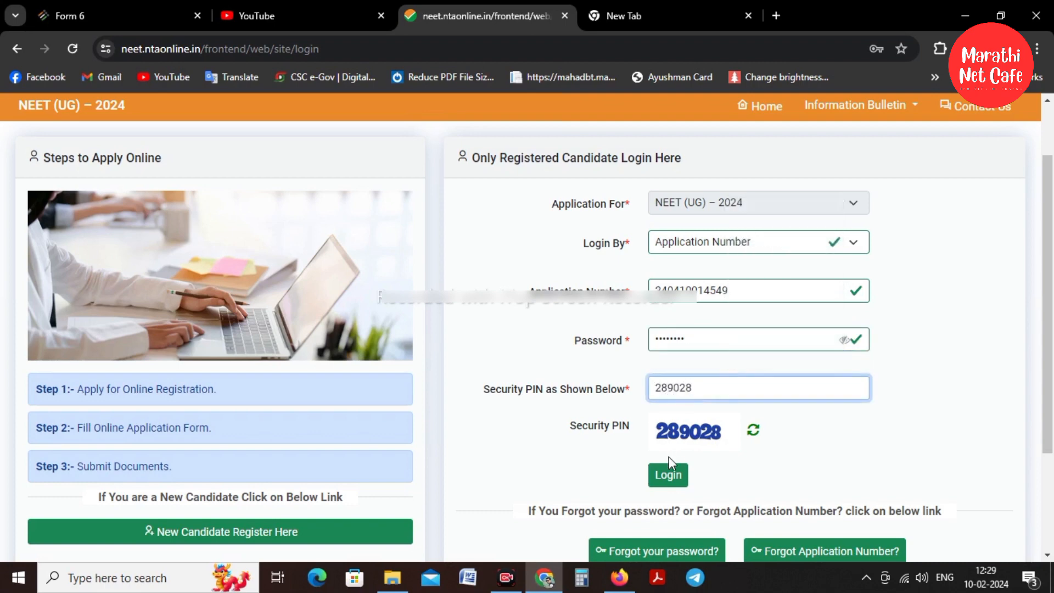
click(663, 477)
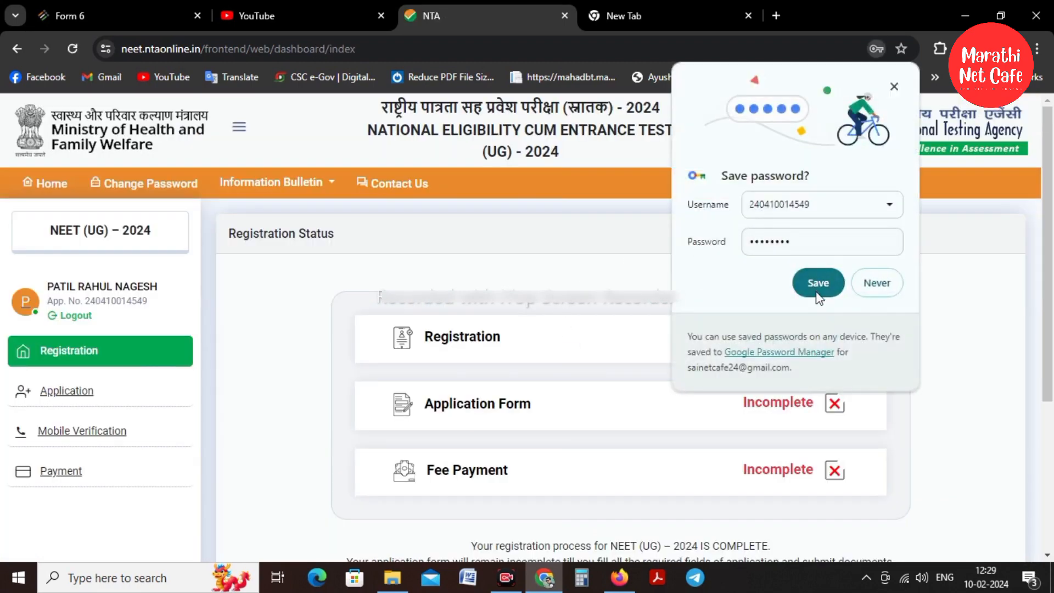
click(819, 282)
Open the application form for completion and review its prefilled contact details
scroll(463, 223, down, 3)
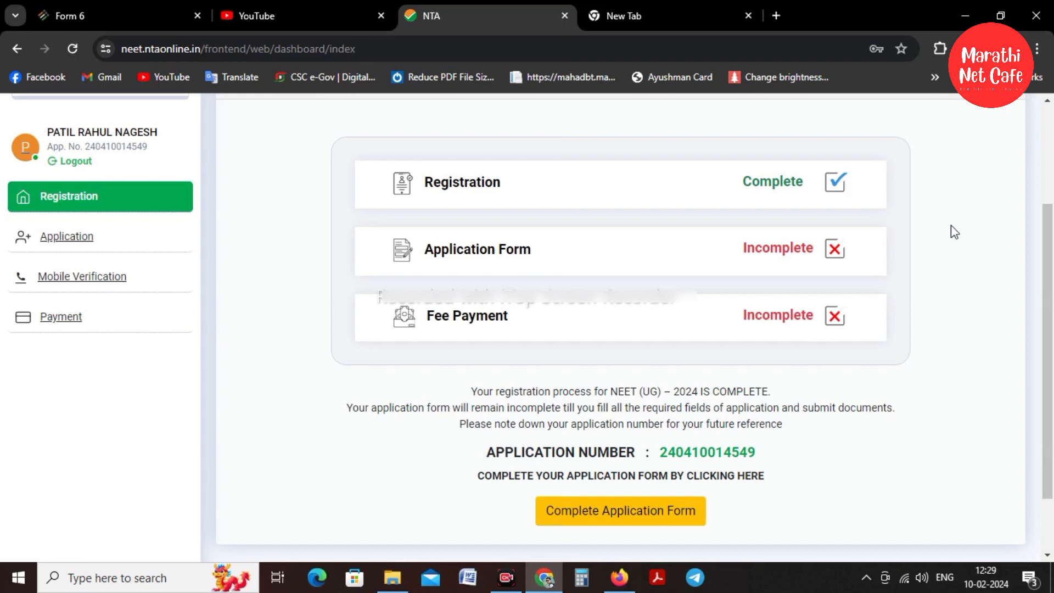
click(626, 526)
click(625, 523)
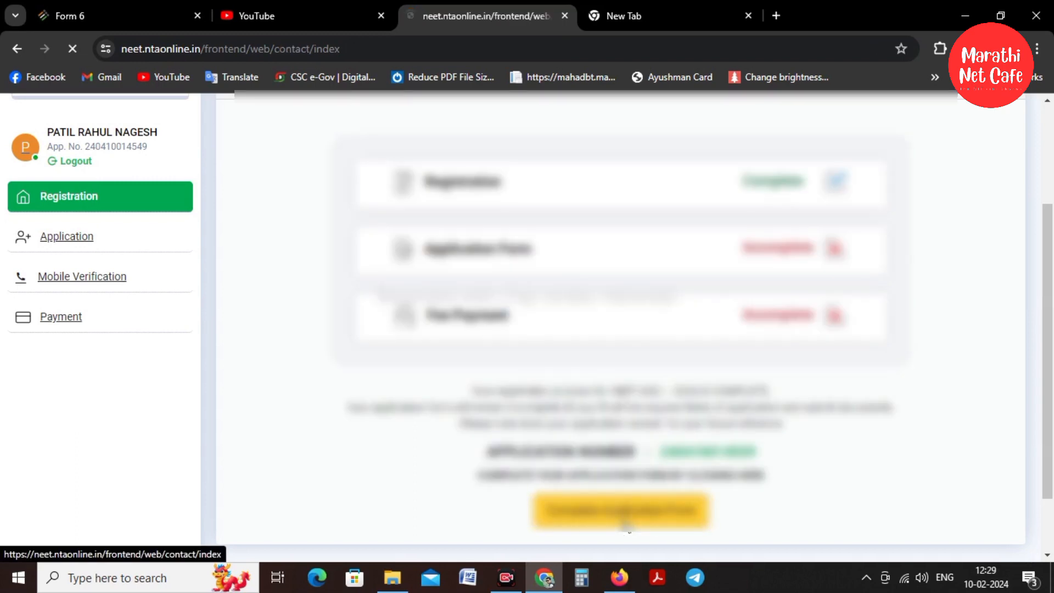
scroll(626, 290, down, 2)
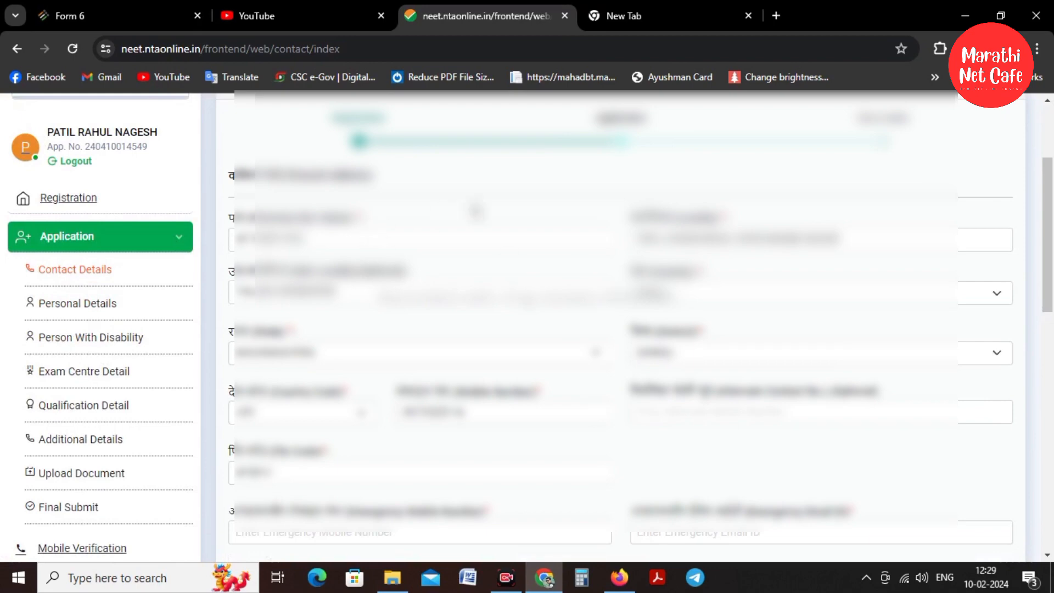
scroll(472, 208, down, 3)
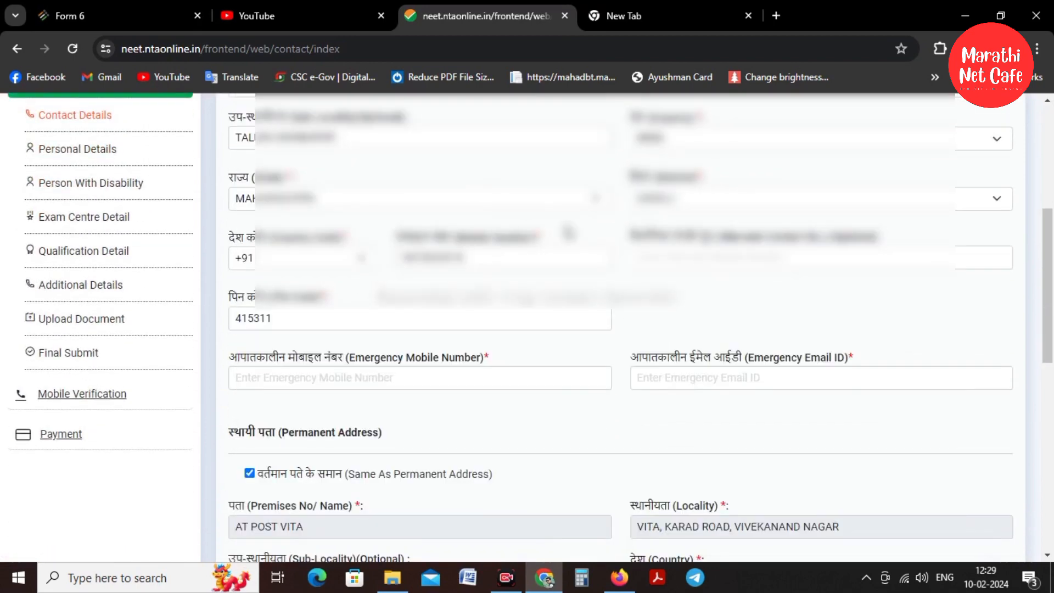
scroll(609, 216, down, 1)
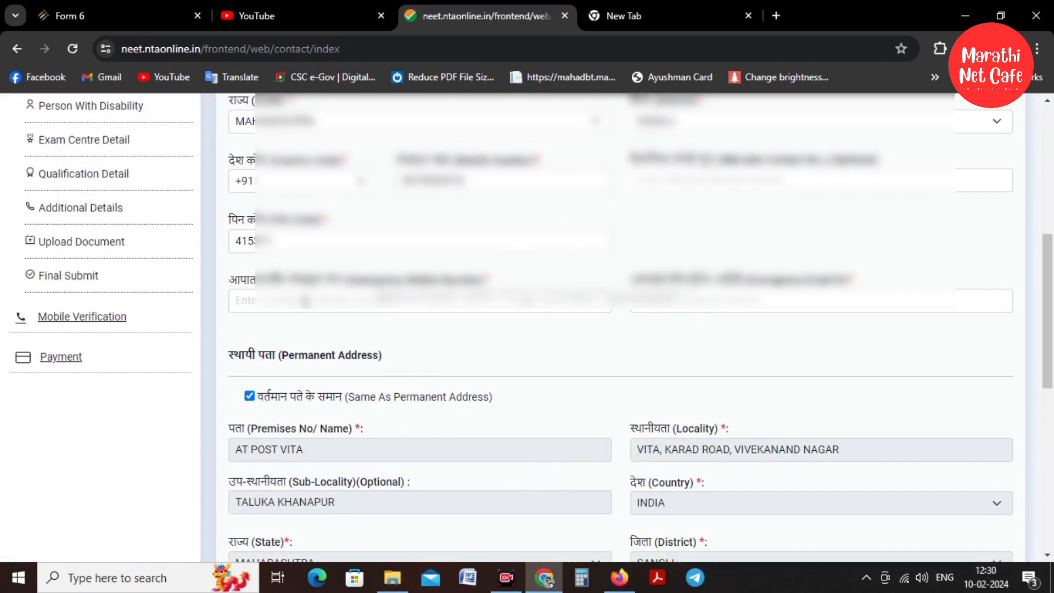
Enter the emergency mobile number and emergency email address in the contact details
click(306, 300)
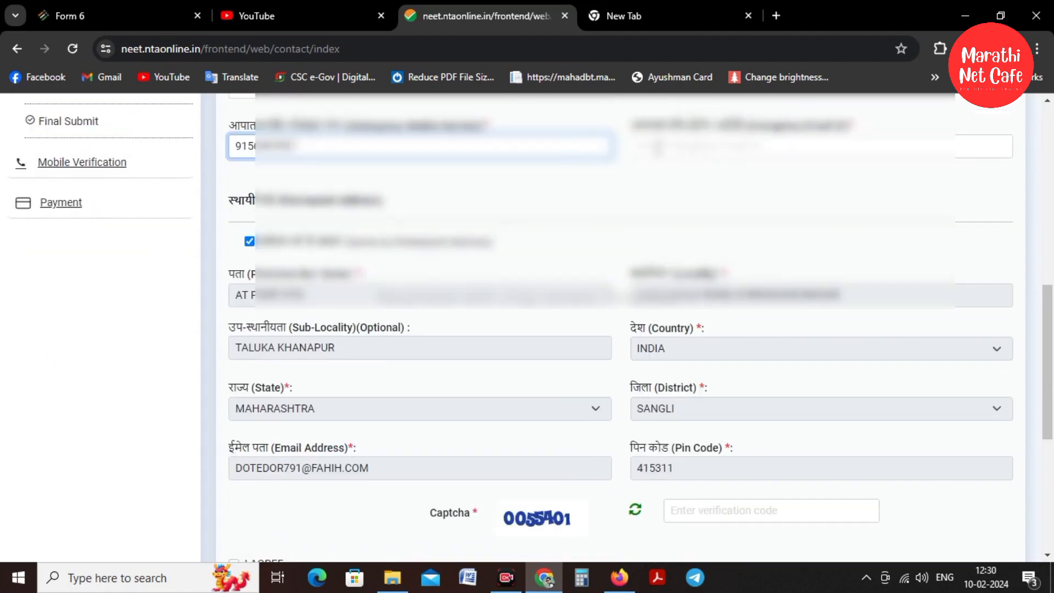
click(666, 143)
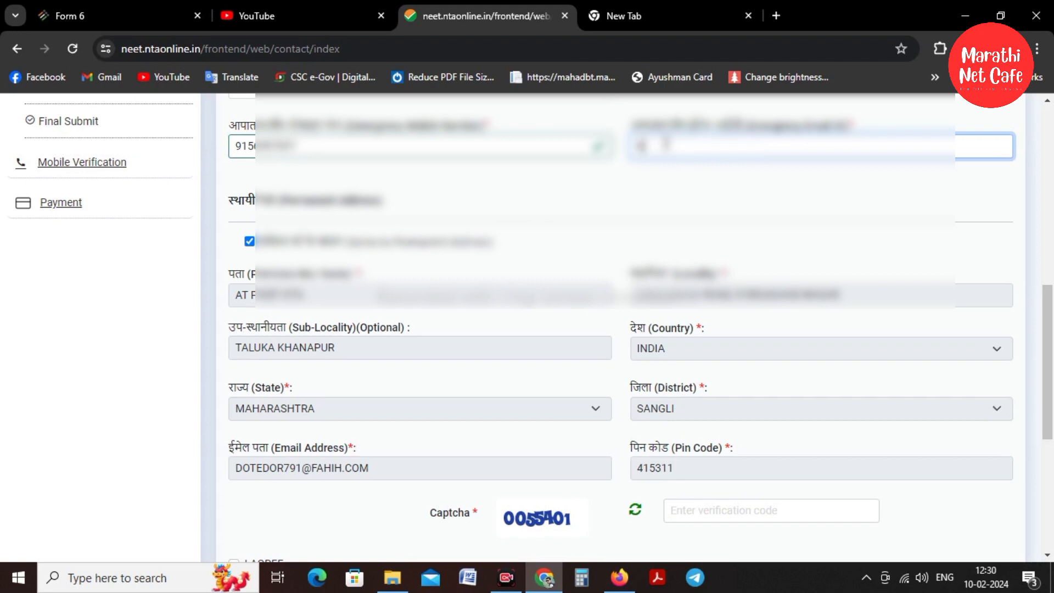
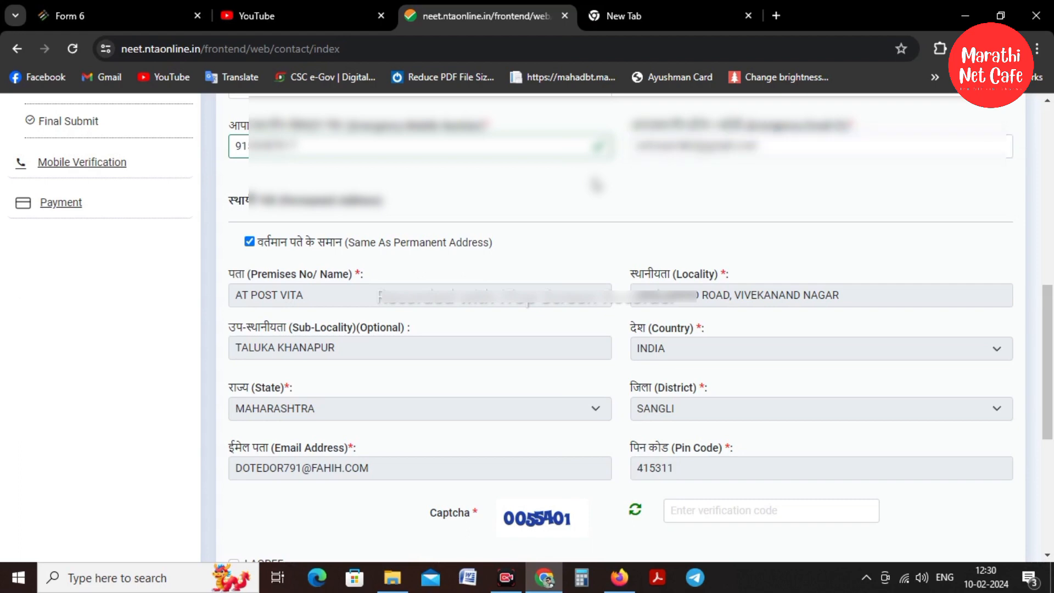
Enter the displayed captcha, agree to the declaration, save the contact details and dismiss the resulting message
scroll(596, 186, down, 3)
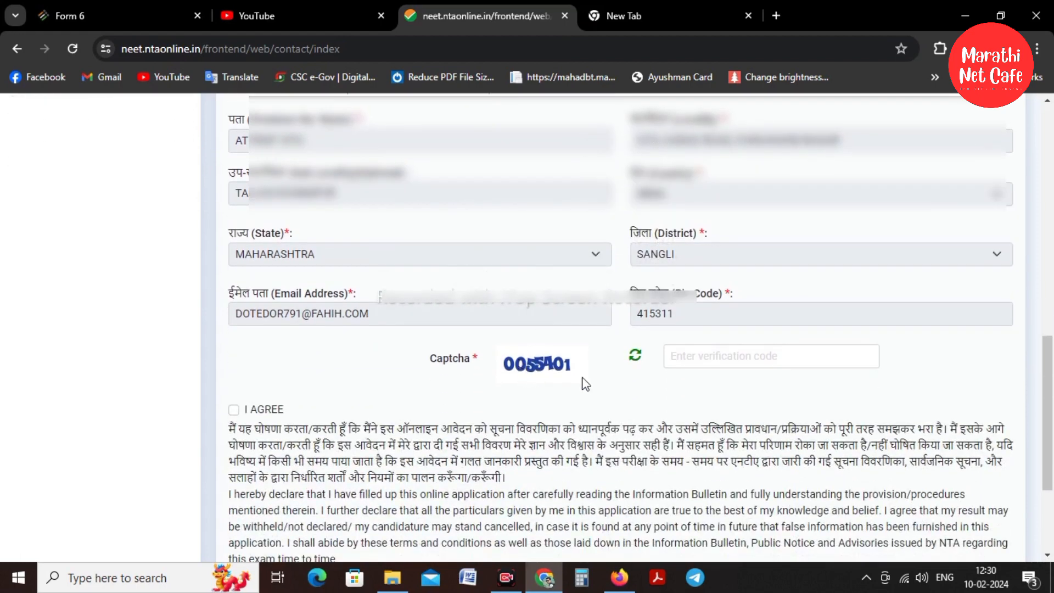
click(730, 365)
text(0055401)
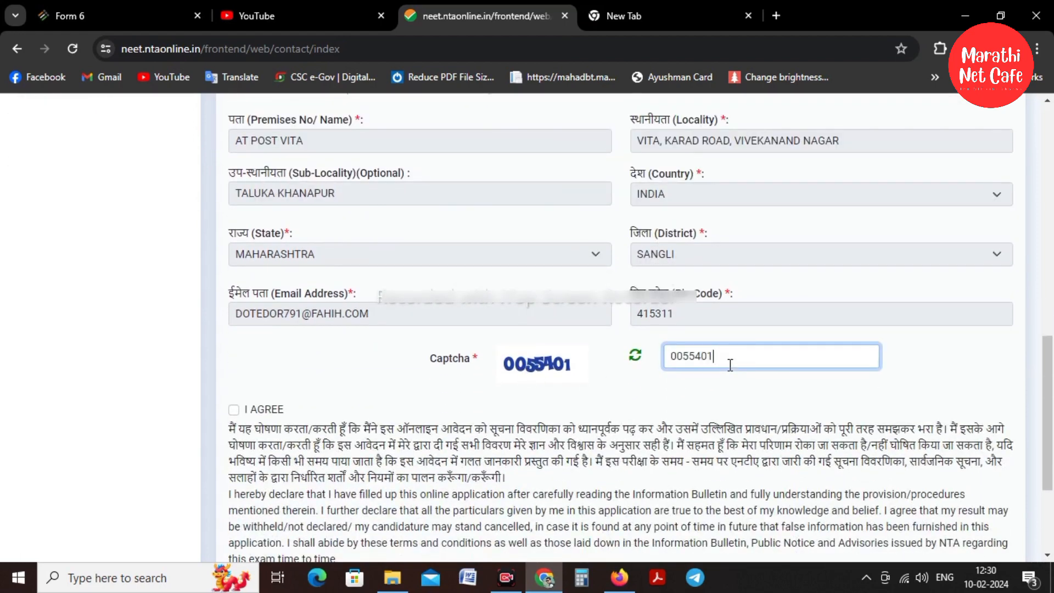
click(233, 411)
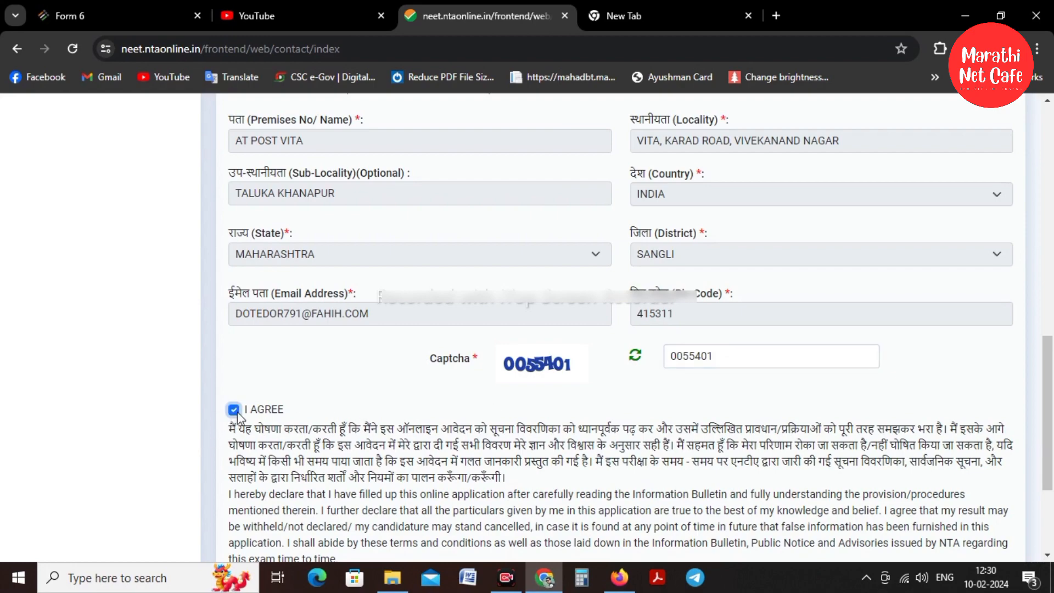
scroll(380, 330, down, 3)
click(931, 440)
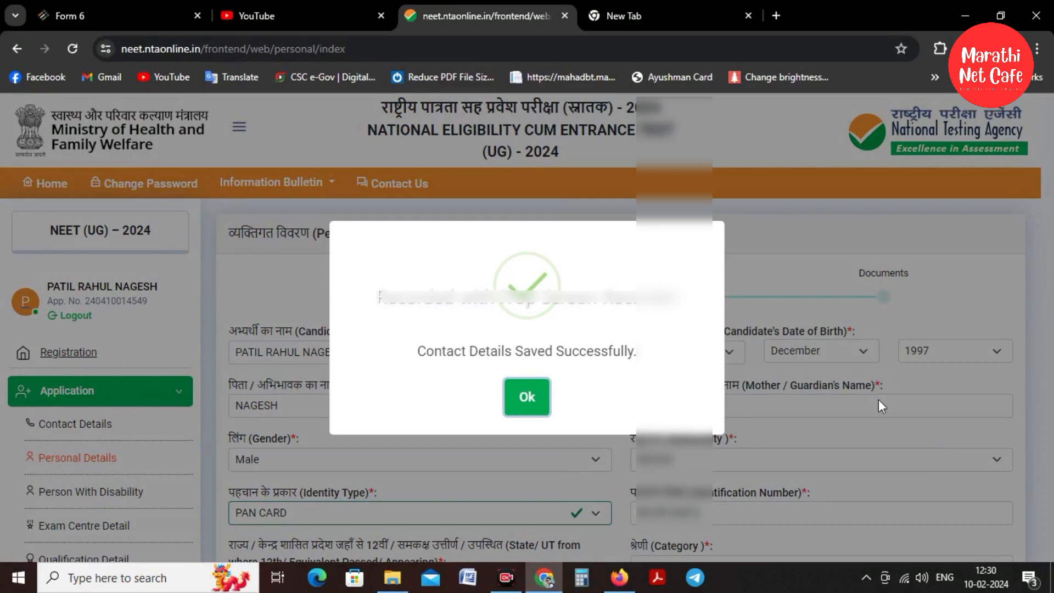
click(527, 396)
Set the state where 12th was passed to MAHARASHTRA and the category to General in the personal details
scroll(532, 314, down, 4)
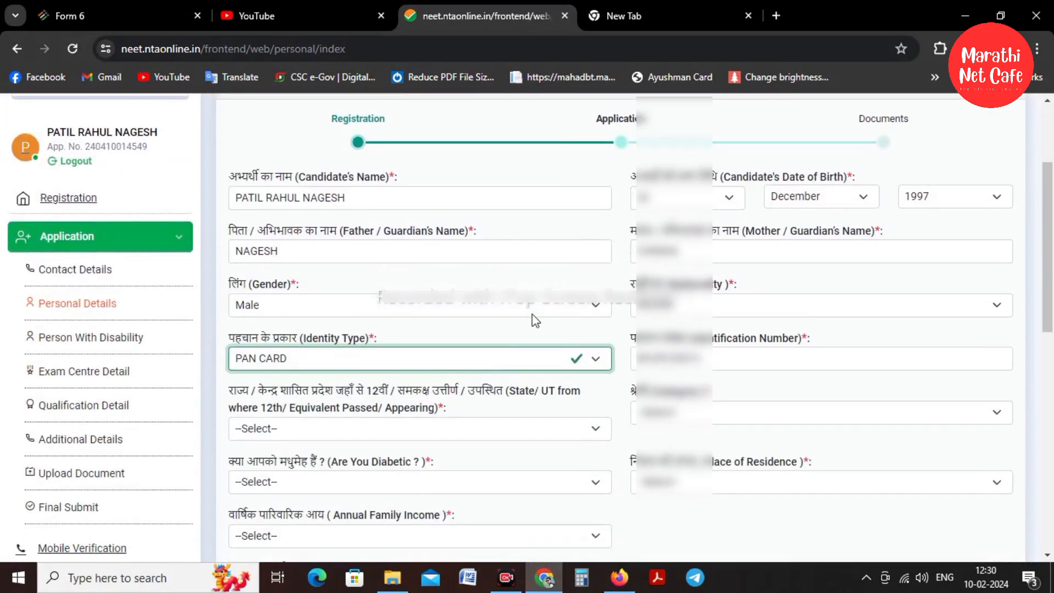
scroll(532, 314, down, 3)
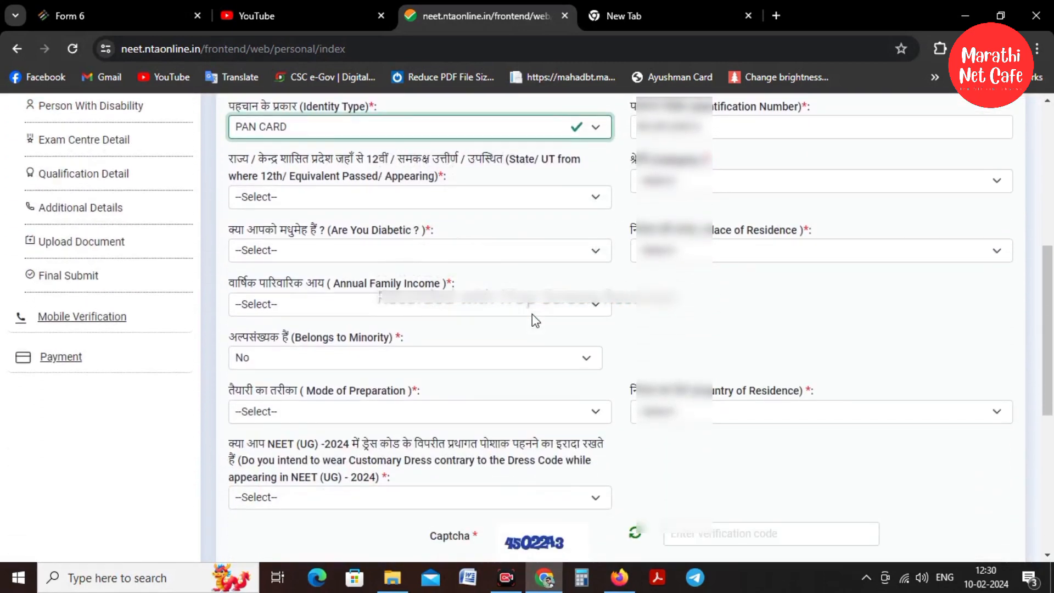
scroll(555, 255, up, 1)
scroll(555, 257, up, 1)
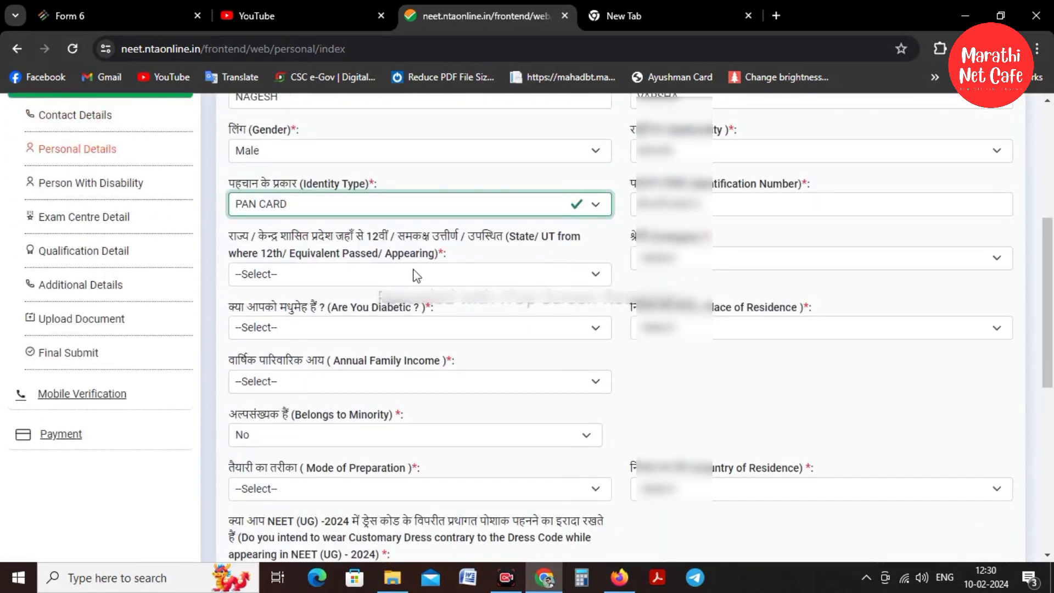
click(255, 274)
scroll(278, 337, down, 5)
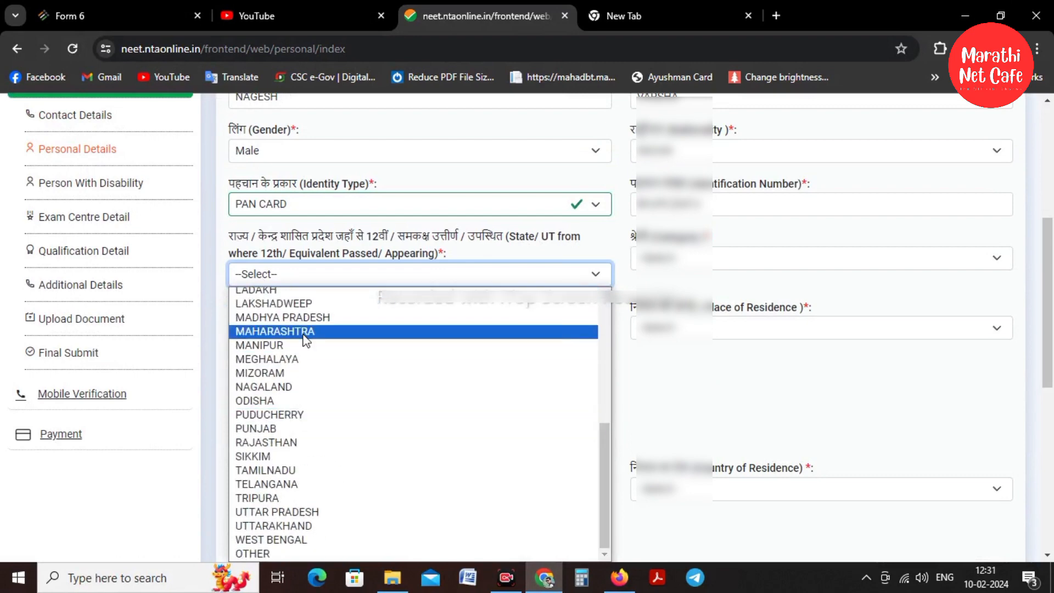
click(269, 332)
click(687, 258)
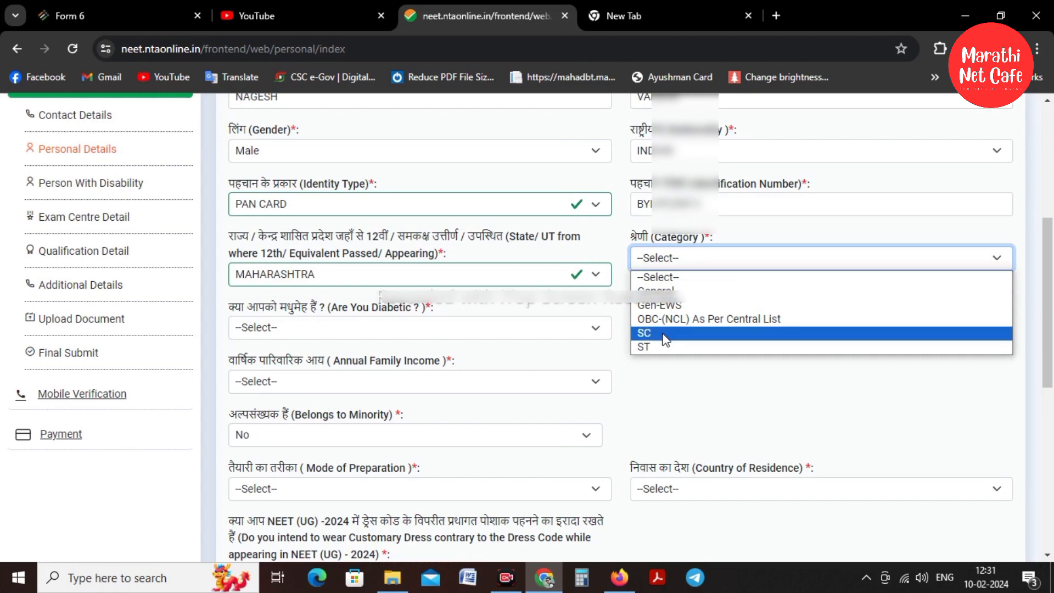
click(697, 292)
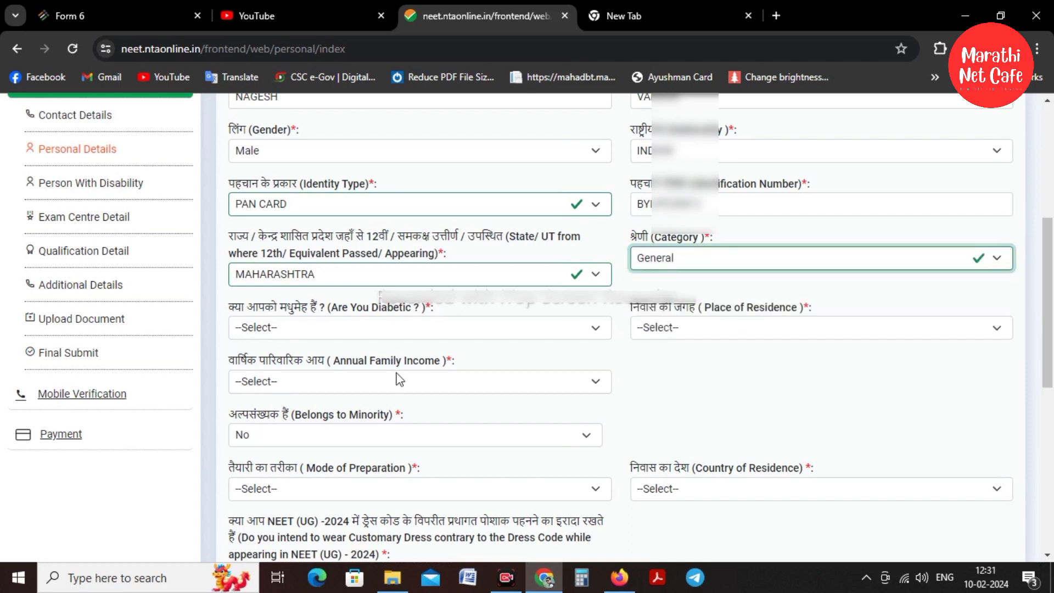
Answer No to being diabetic and set the place of residence to Urban
click(282, 328)
click(258, 374)
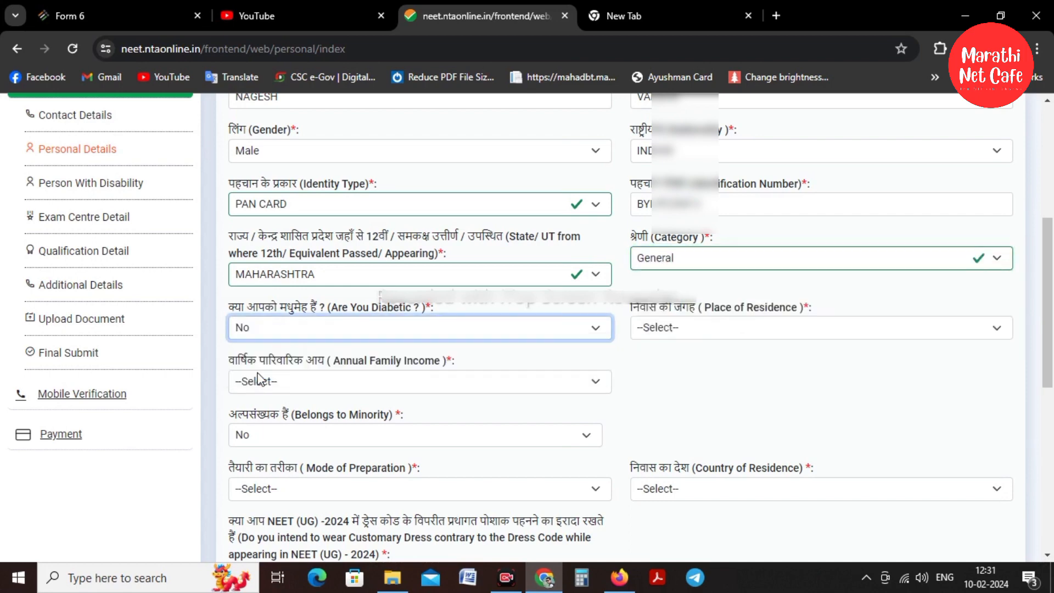
click(657, 332)
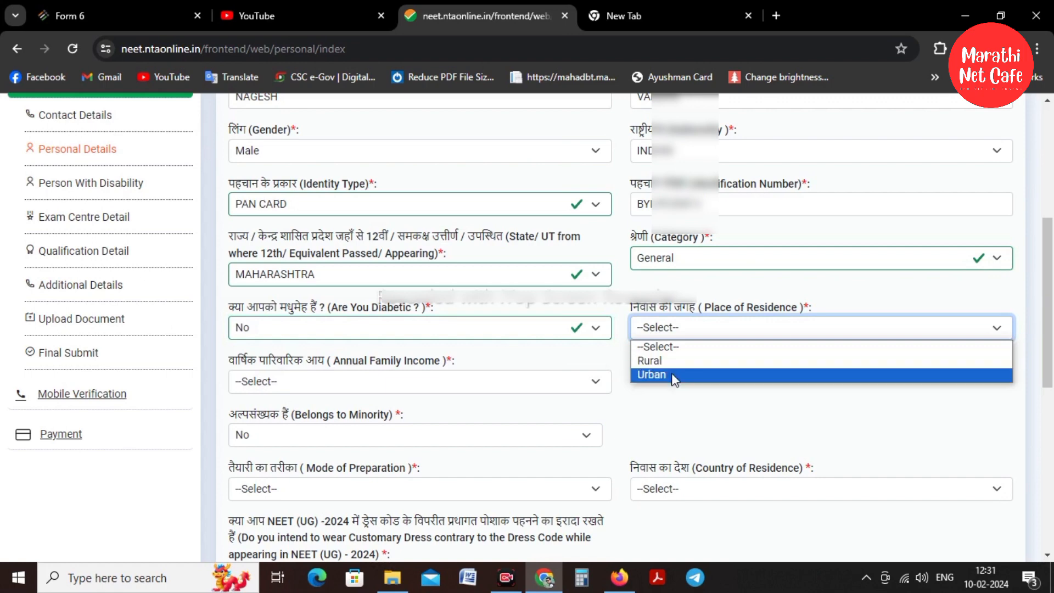
click(671, 373)
scroll(568, 377, down, 1)
click(357, 310)
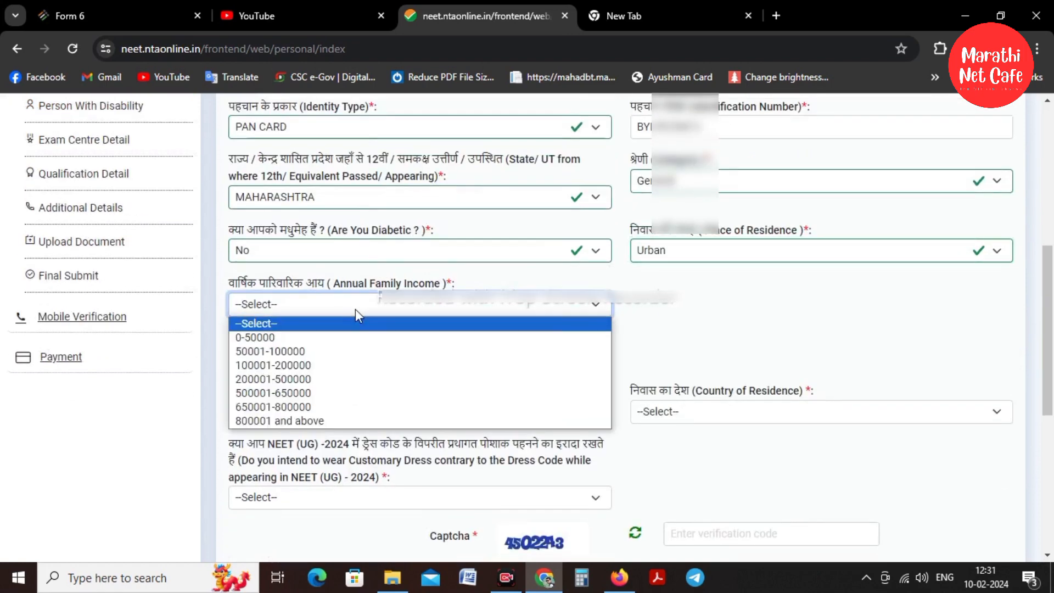
click(284, 351)
click(381, 354)
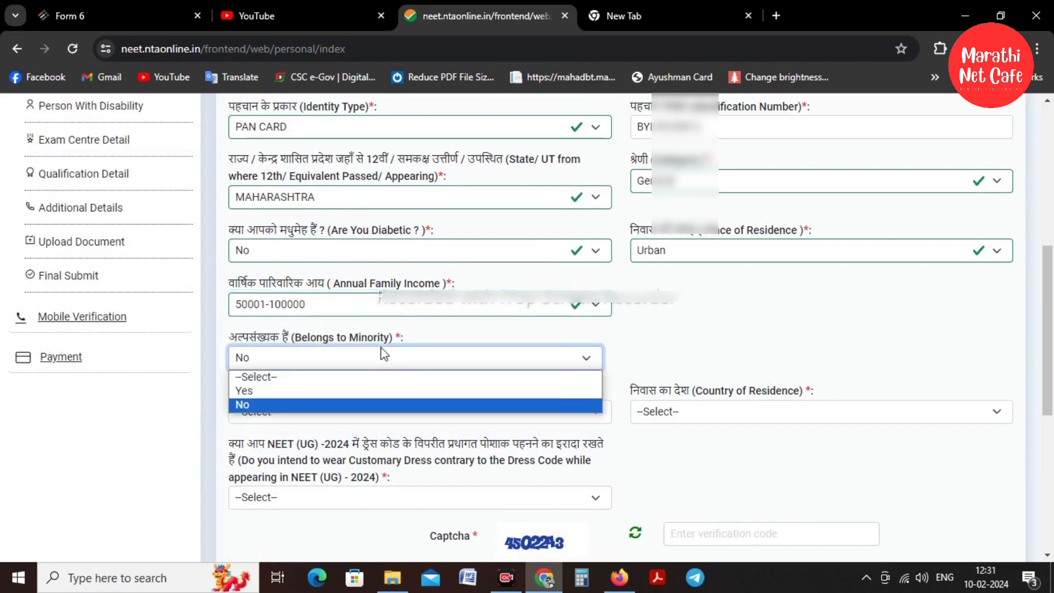
click(337, 405)
Set mode of preparation to Self-Study, country of residence to INDIA, and the customary dress question to No
scroll(338, 265, down, 3)
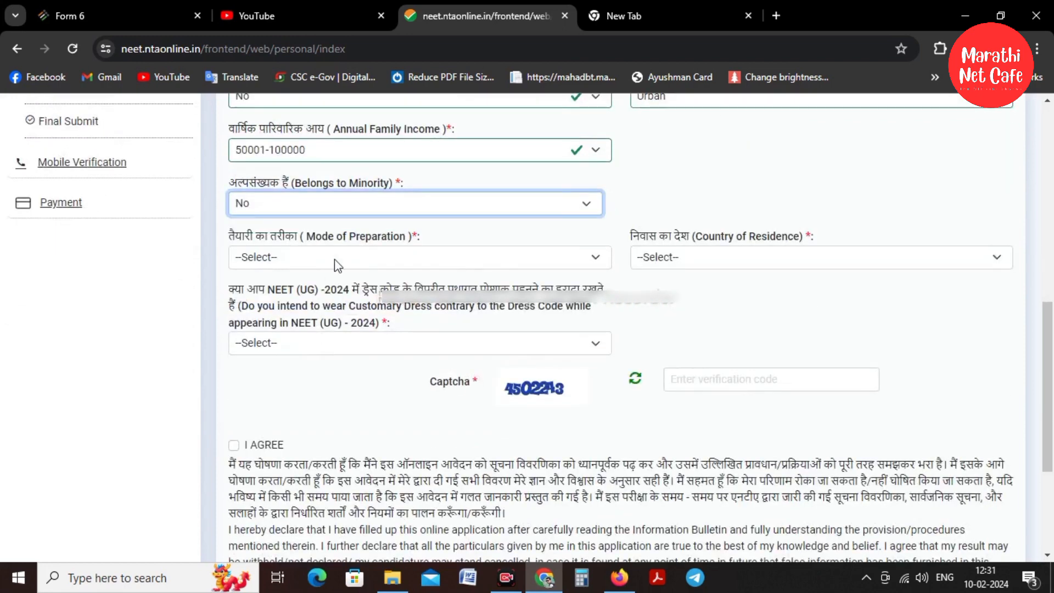
click(337, 262)
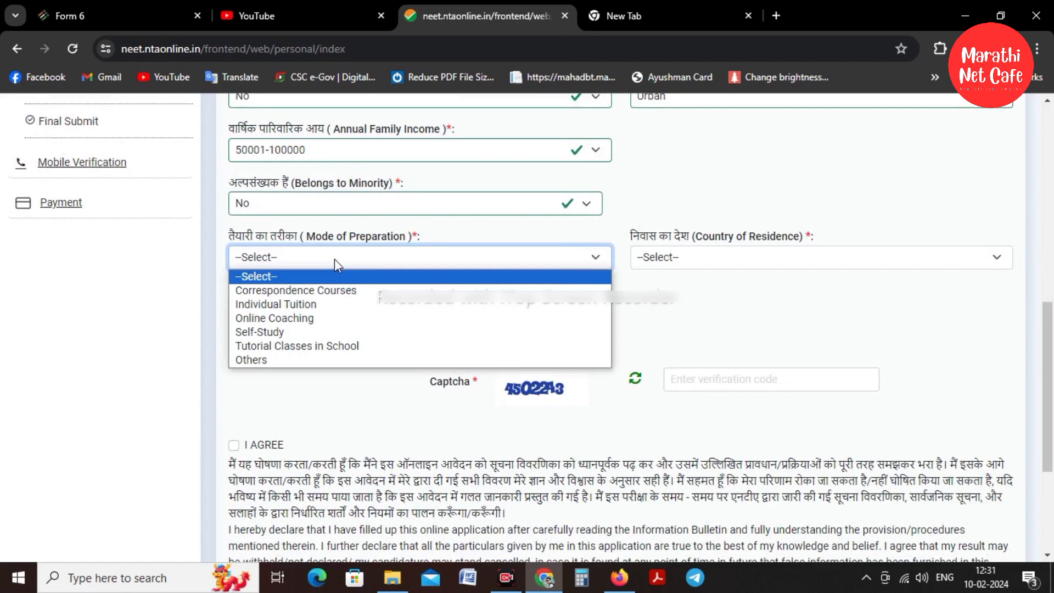
click(268, 334)
click(765, 262)
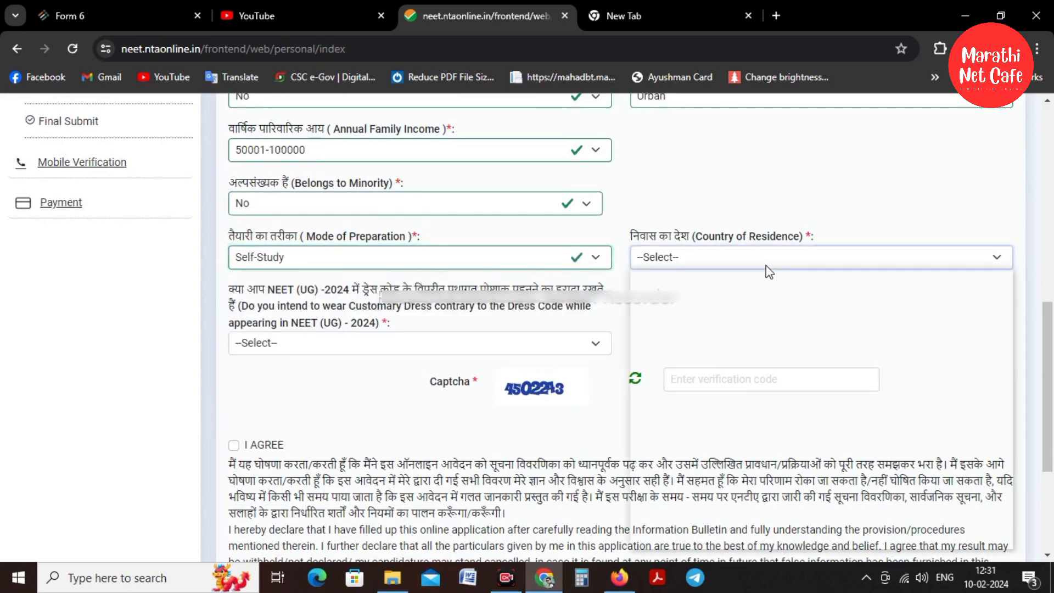
scroll(714, 324, down, 20)
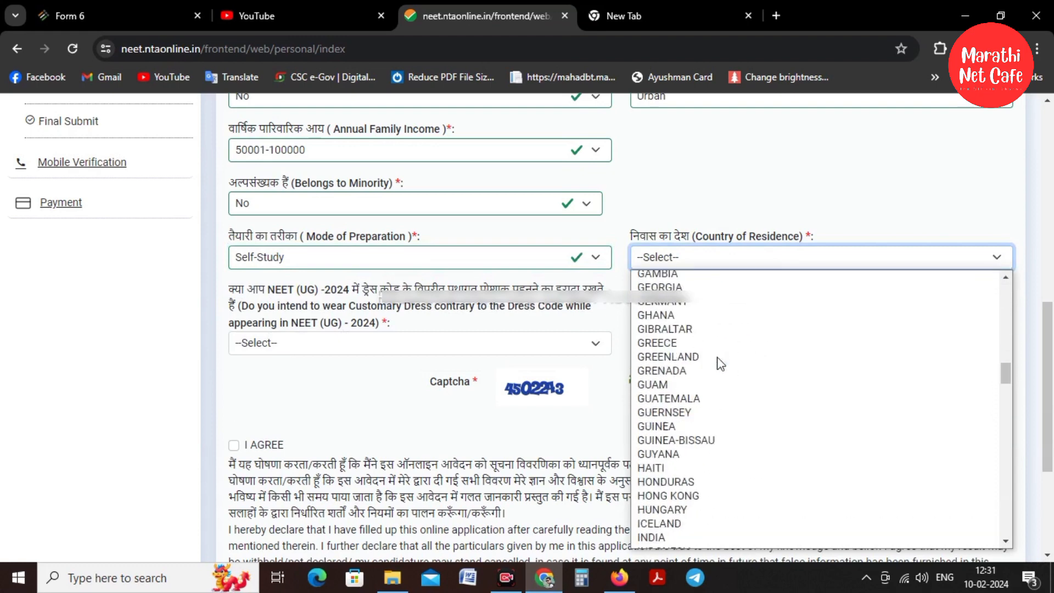
click(684, 363)
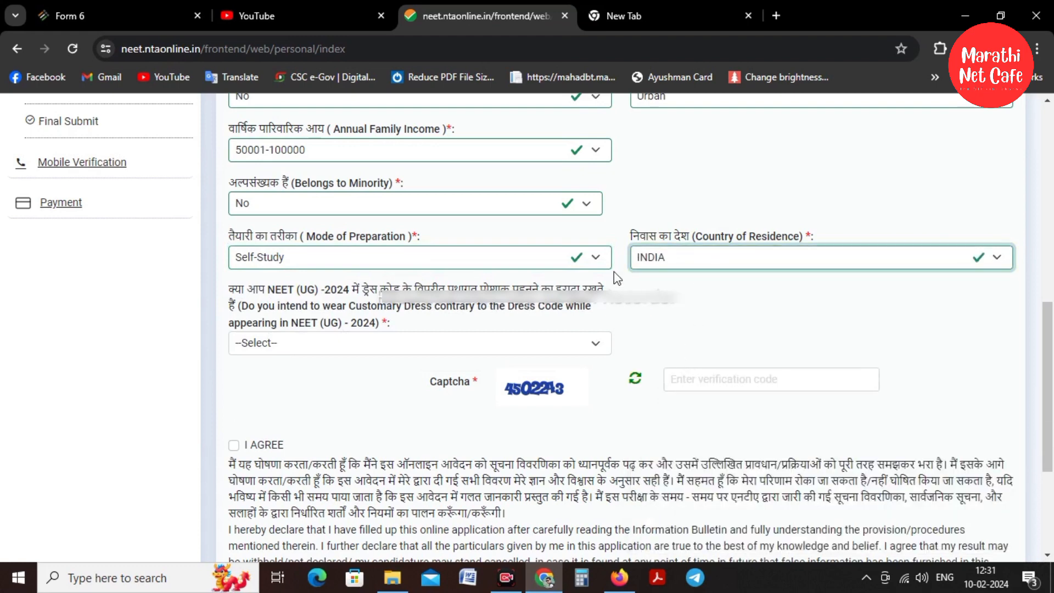
click(279, 347)
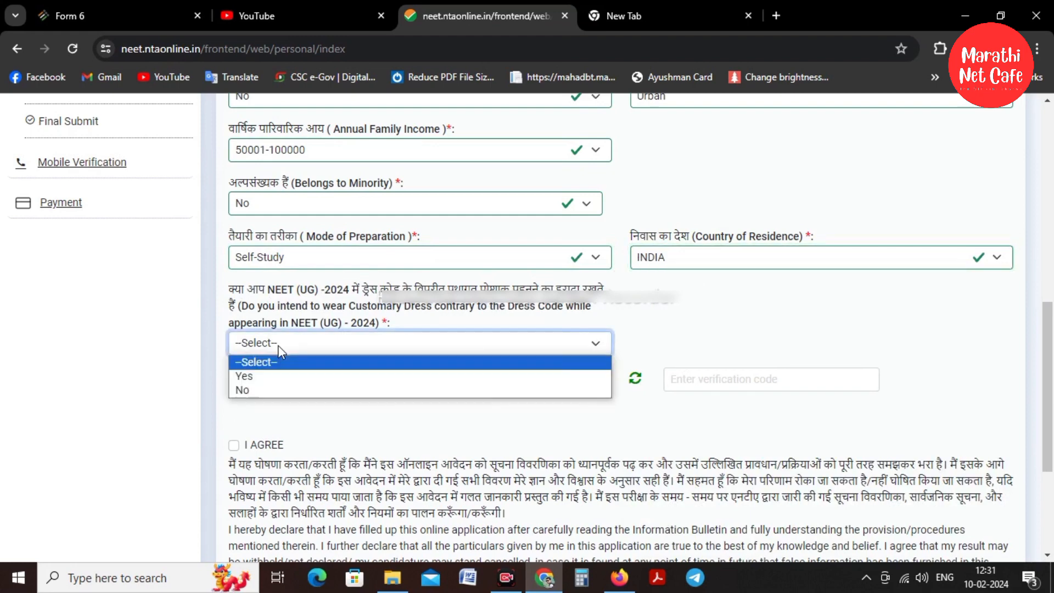
click(266, 390)
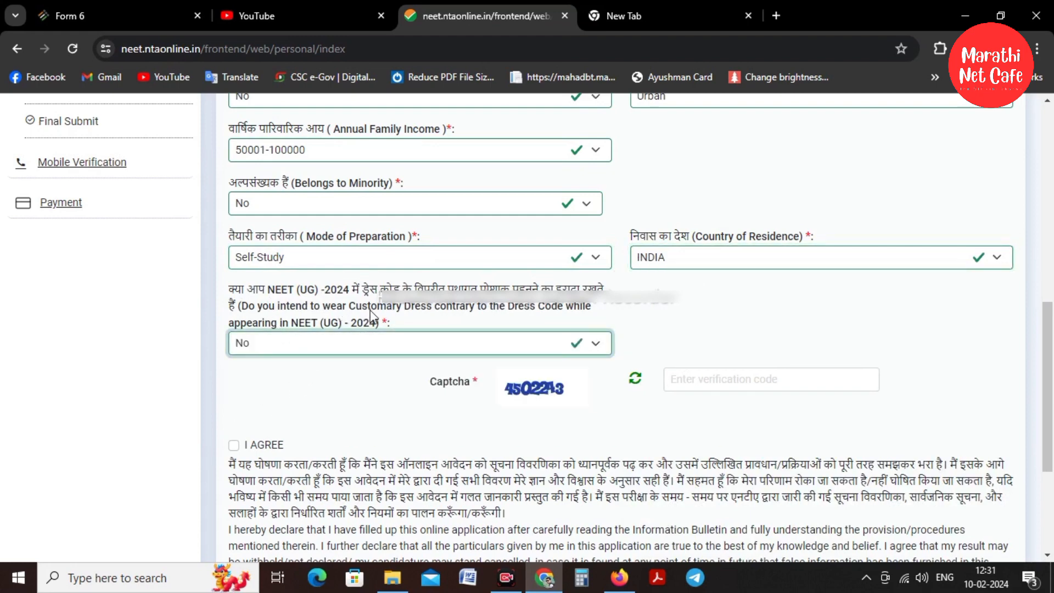
Enter the displayed captcha, accept the declaration and save the personal details to proceed to the Person With Disability section
click(751, 388)
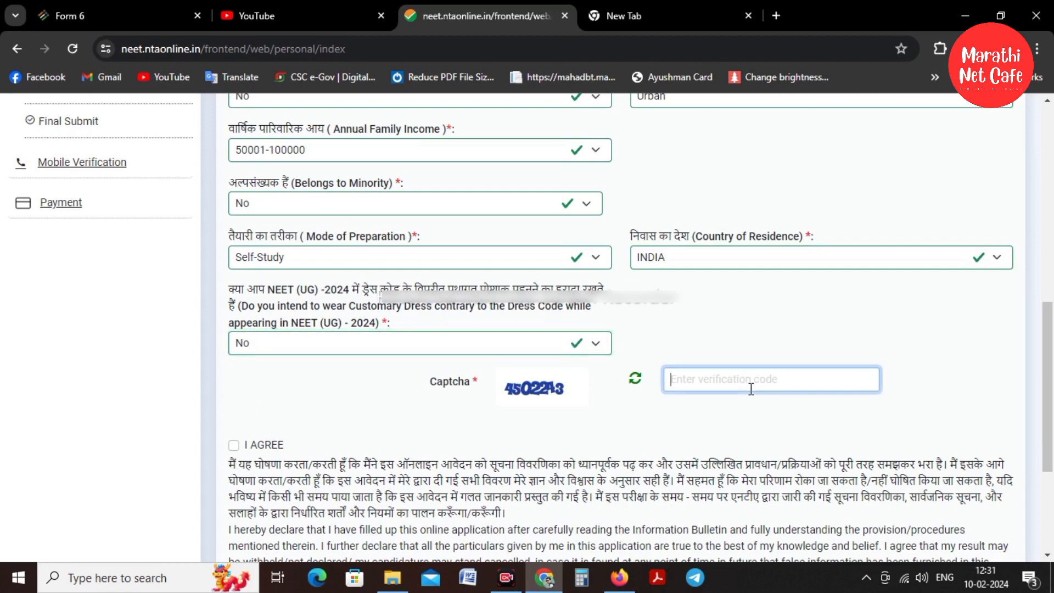
text(4502243)
scroll(750, 388, down, 5)
click(234, 232)
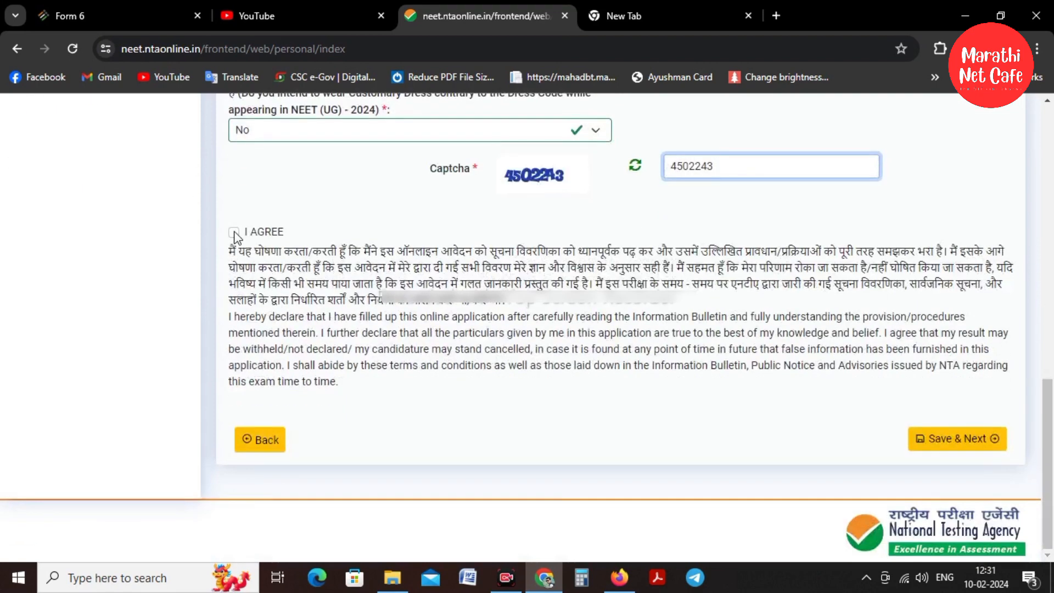
click(958, 439)
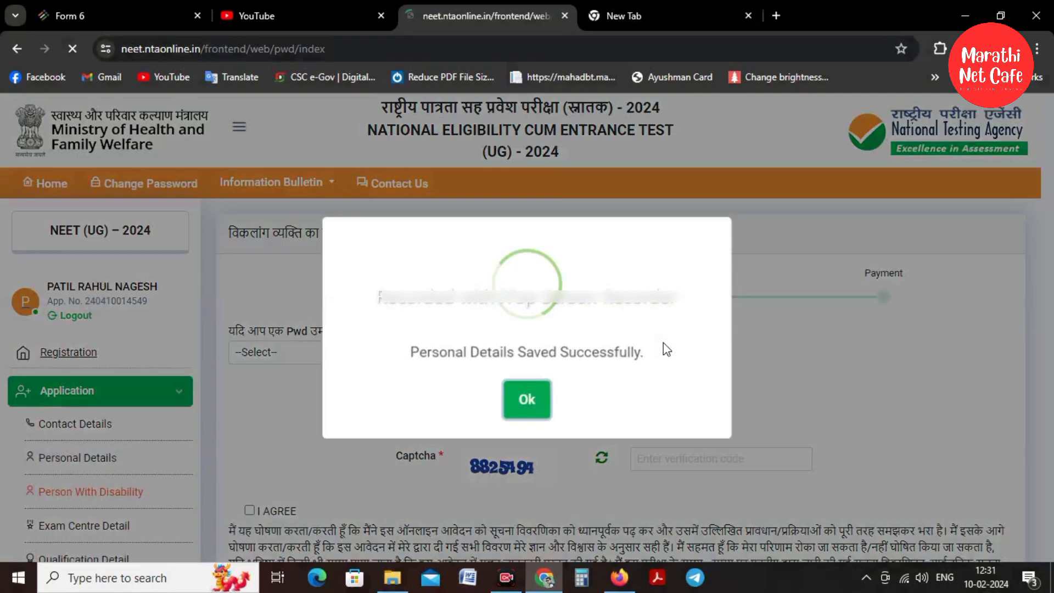
click(527, 396)
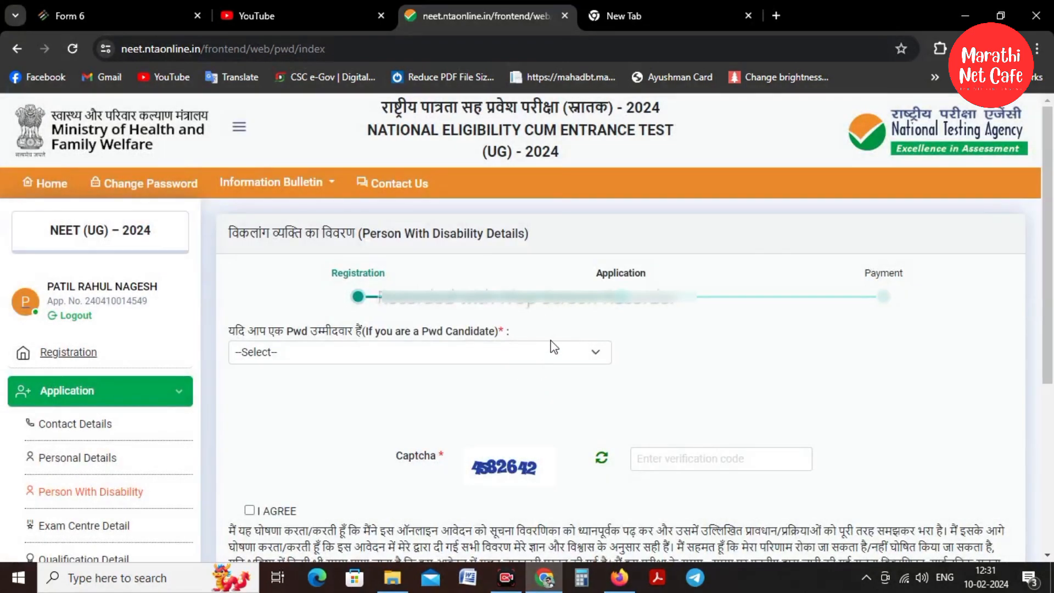
click(506, 578)
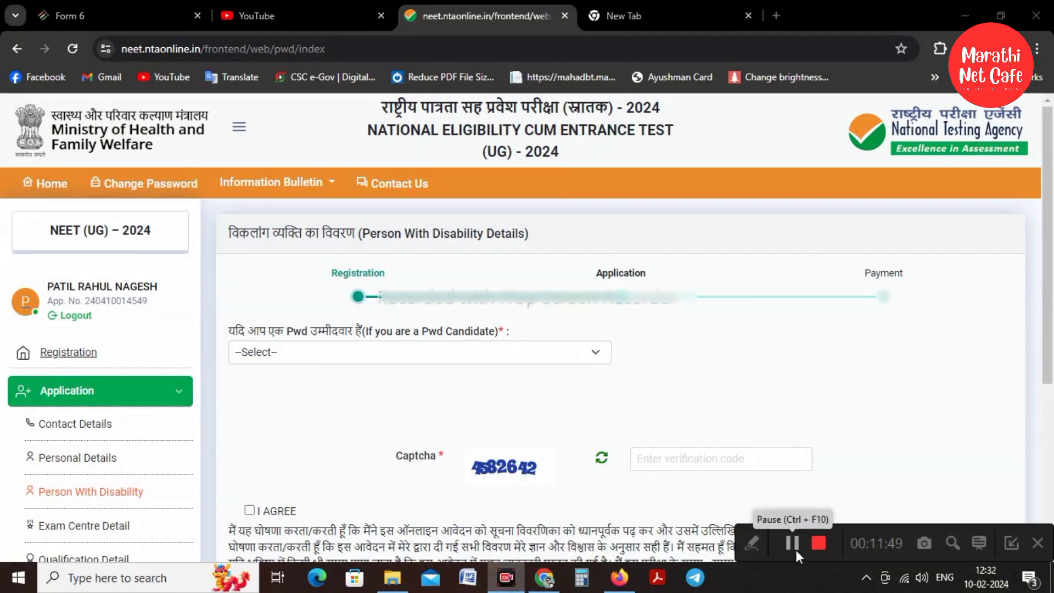
click(1013, 543)
Answer No to being a PwD candidate in the Person With Disability details
scroll(867, 409, down, 3)
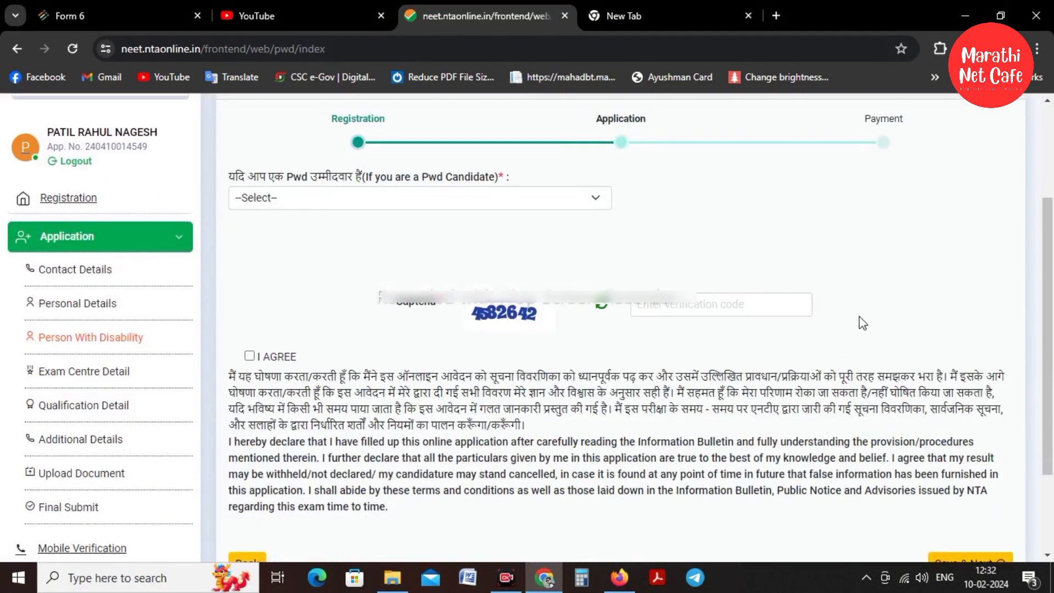
click(281, 200)
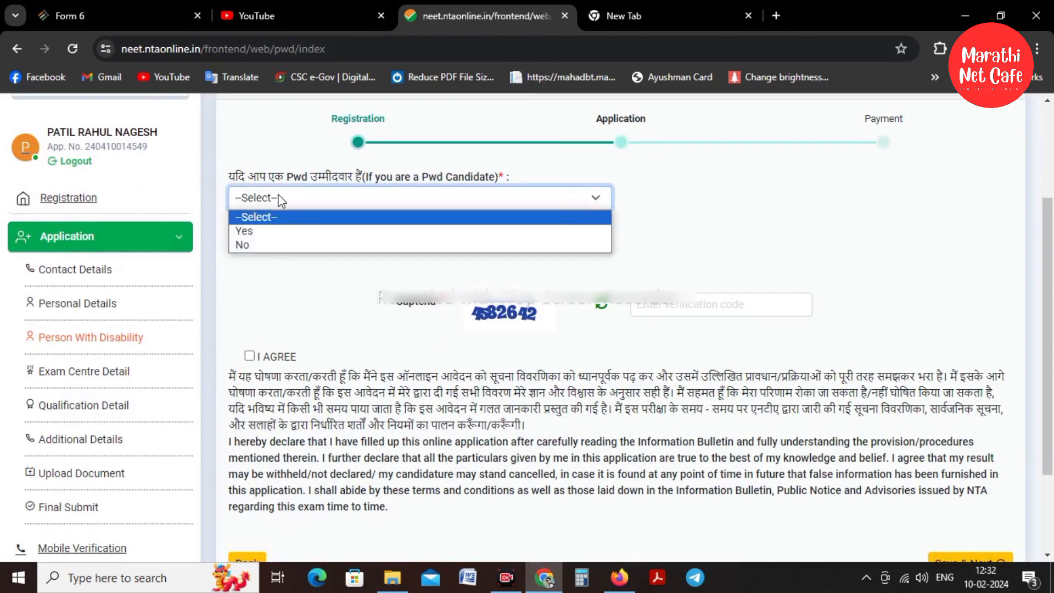
click(258, 246)
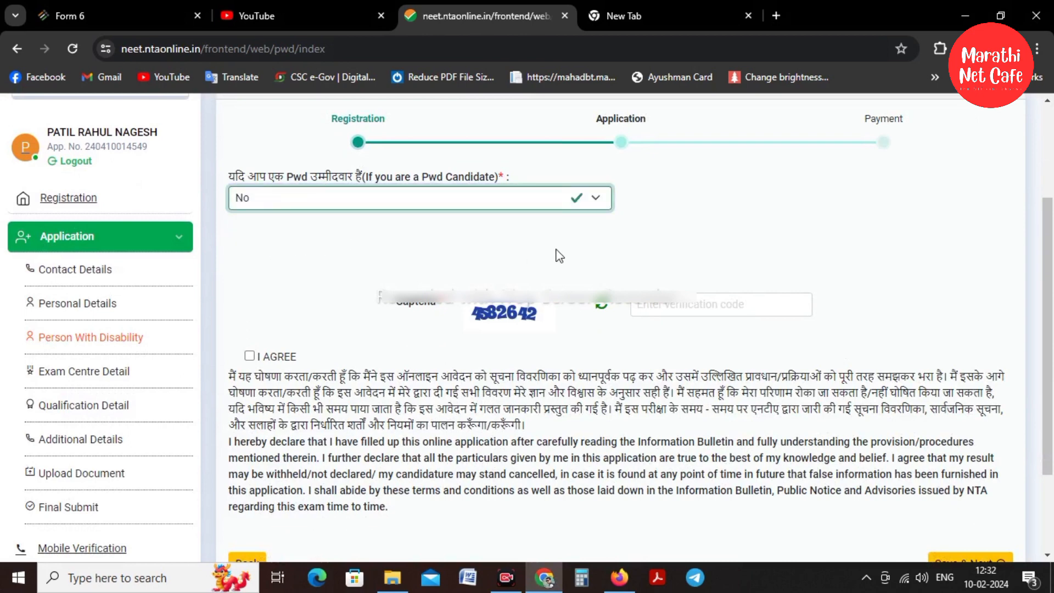
Enter the displayed captcha, accept the declaration and save the disability details to proceed to the Exam Centre section
click(662, 302)
text(45)
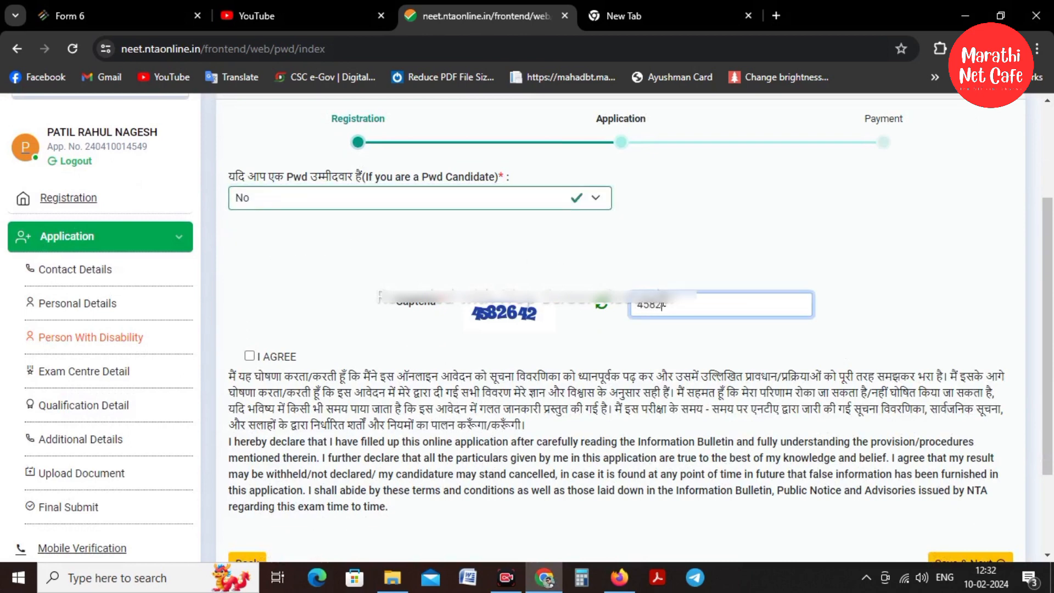
text(82642)
click(250, 355)
scroll(565, 275, down, 2)
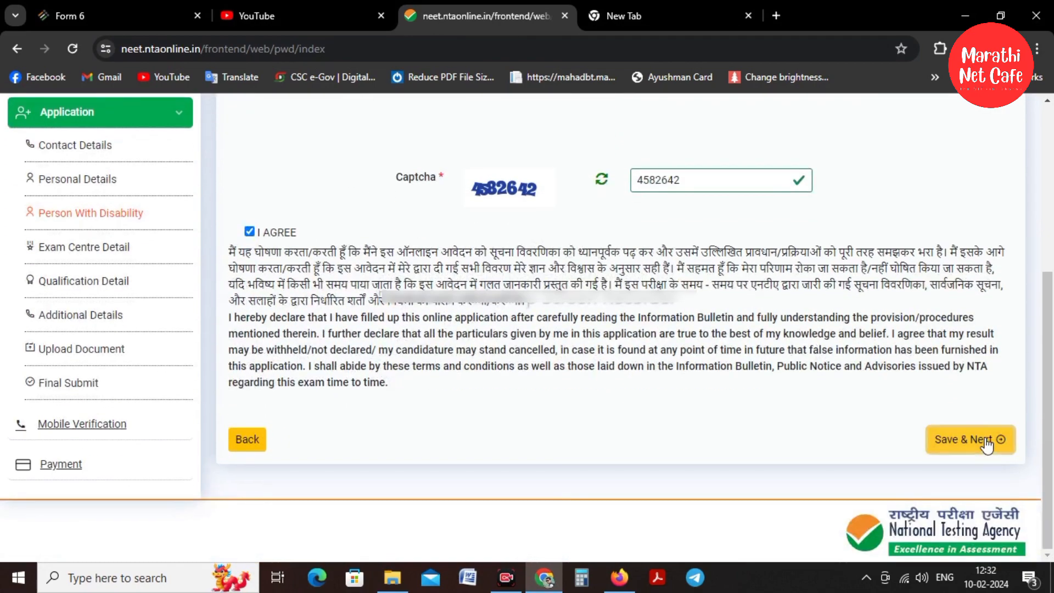
click(986, 441)
click(545, 395)
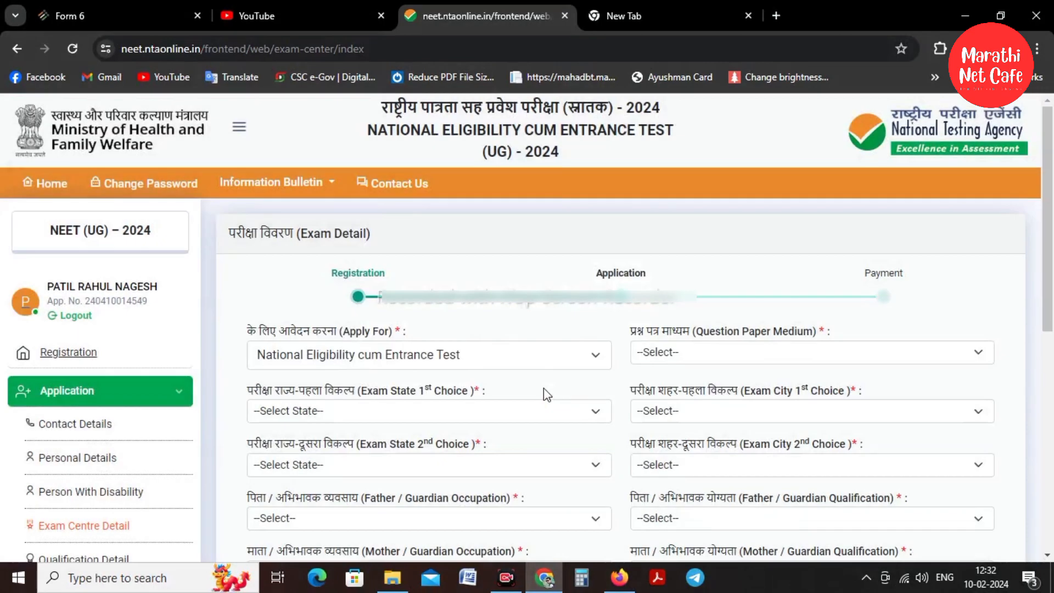
Set Apply For to National Eligibility cum Entrance Test and the question paper medium to English
scroll(543, 392, down, 3)
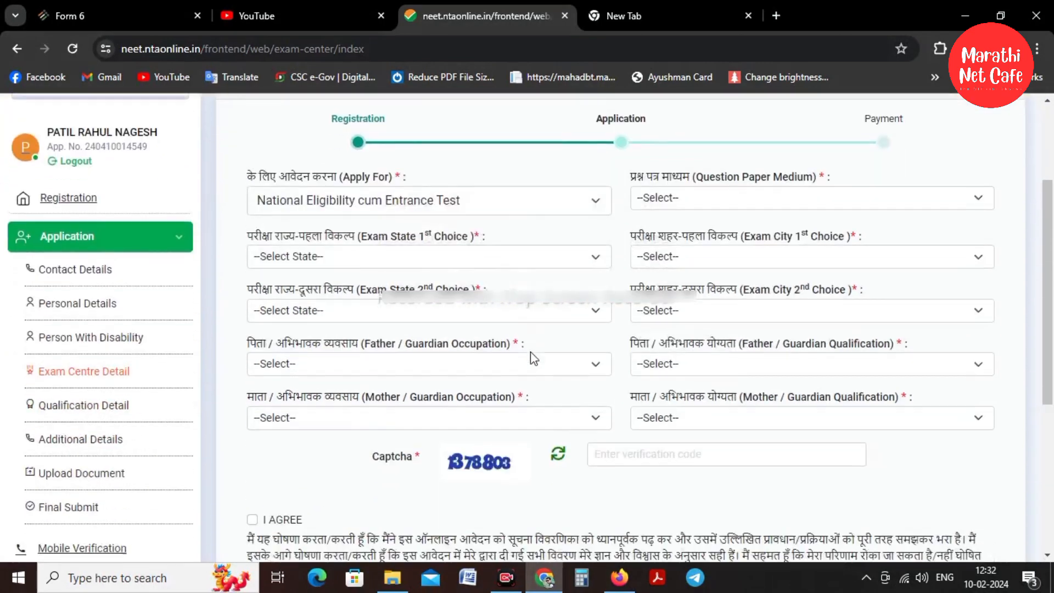
click(286, 206)
click(294, 221)
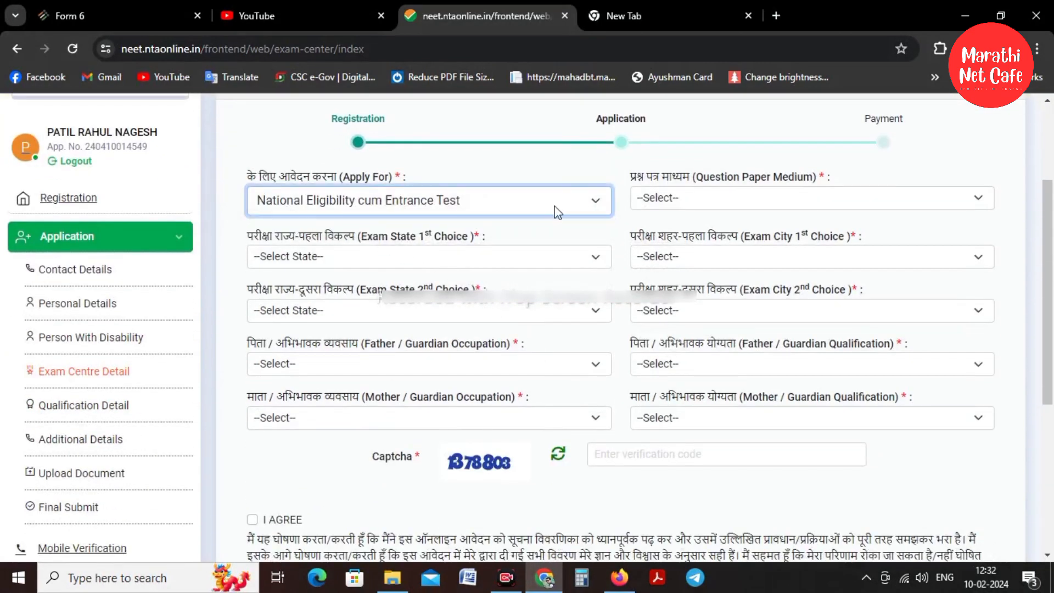
click(677, 198)
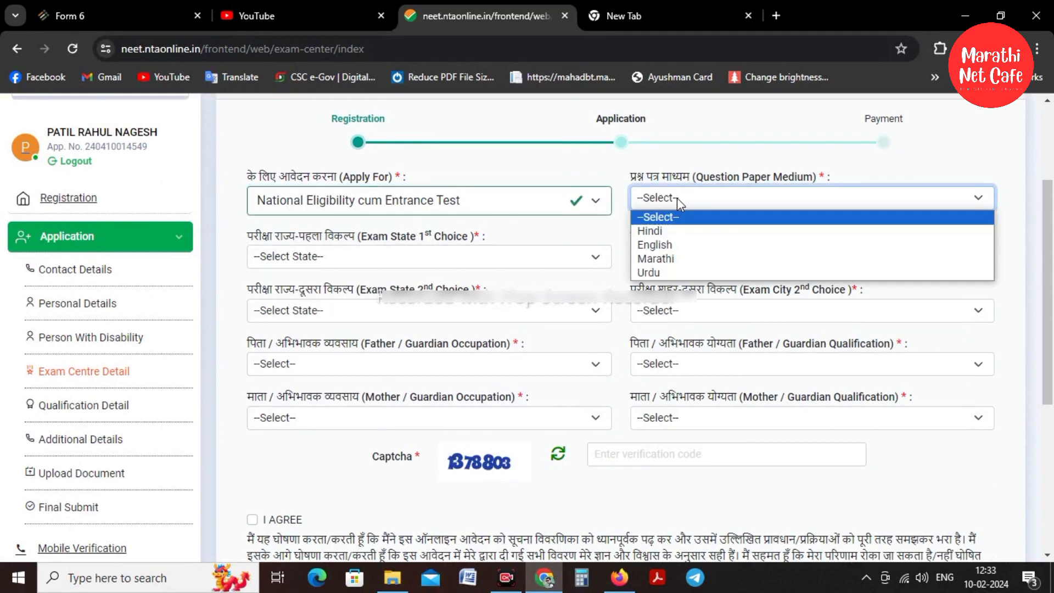
click(671, 249)
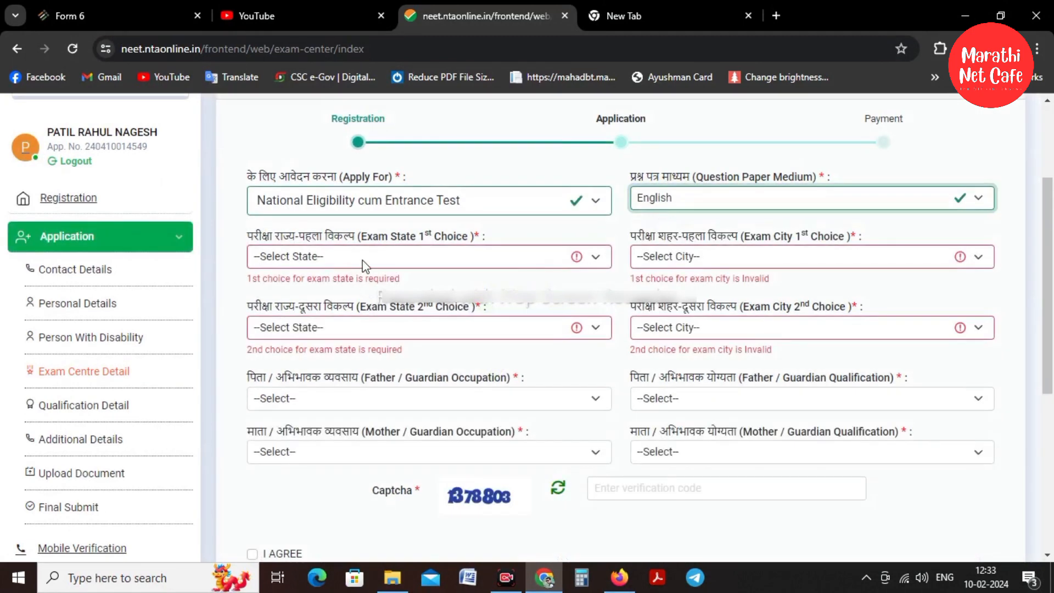
Set the first-choice exam state to MAHARASHTRA and the first-choice exam city to Sangli
click(364, 266)
click(331, 291)
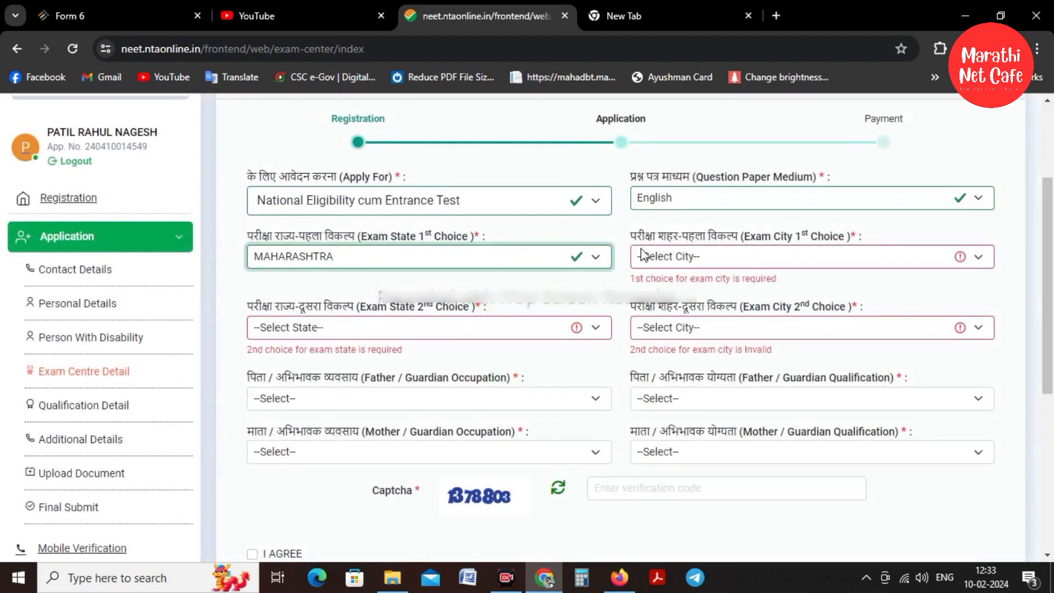
click(643, 255)
scroll(700, 335, down, 4)
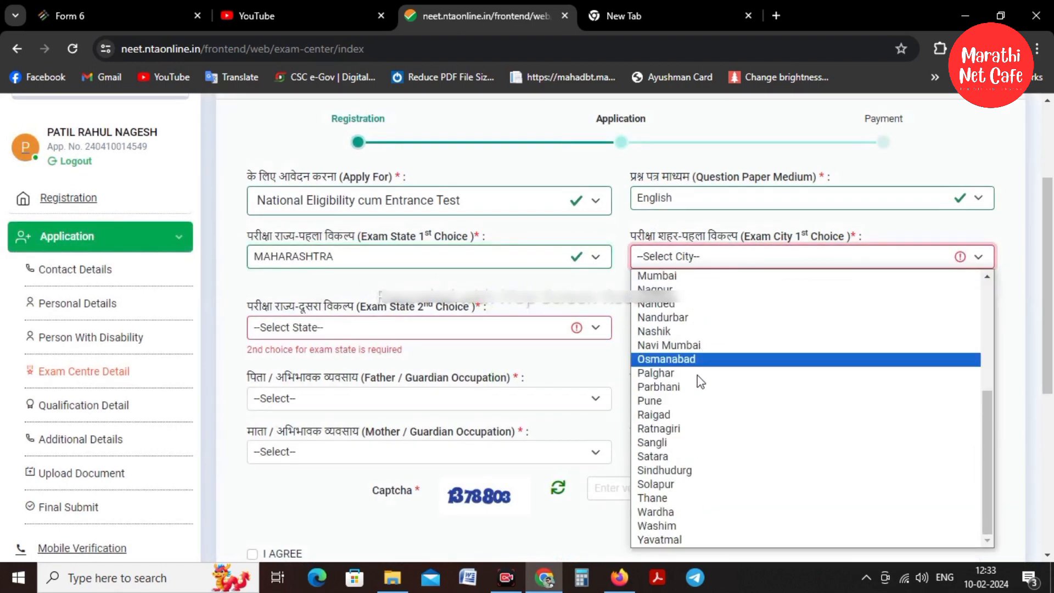
click(694, 442)
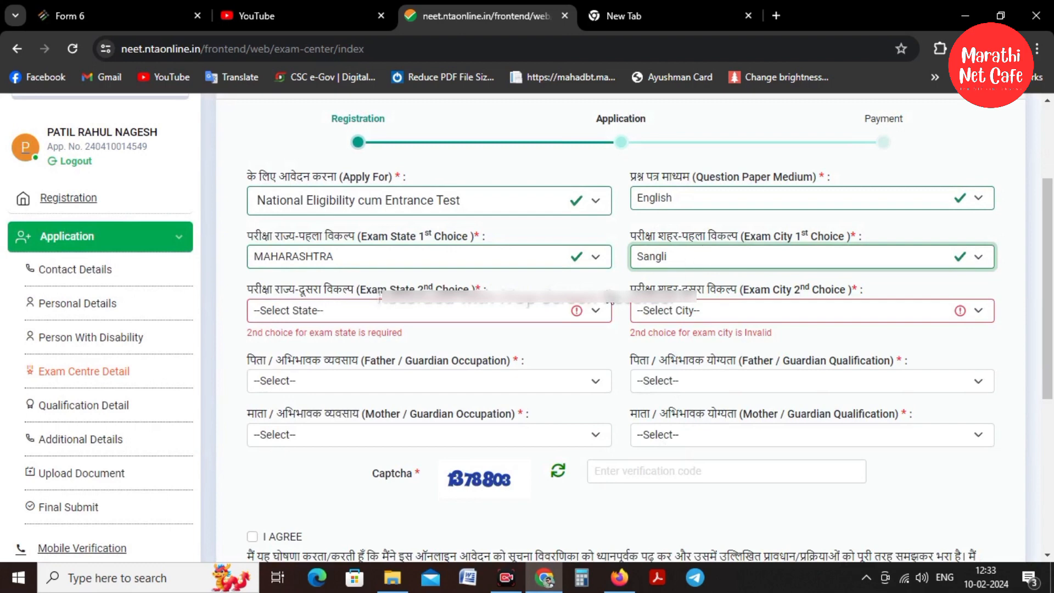
Set the second-choice exam state to MAHARASHTRA and the second-choice exam city to Kolhapur
click(346, 315)
click(325, 347)
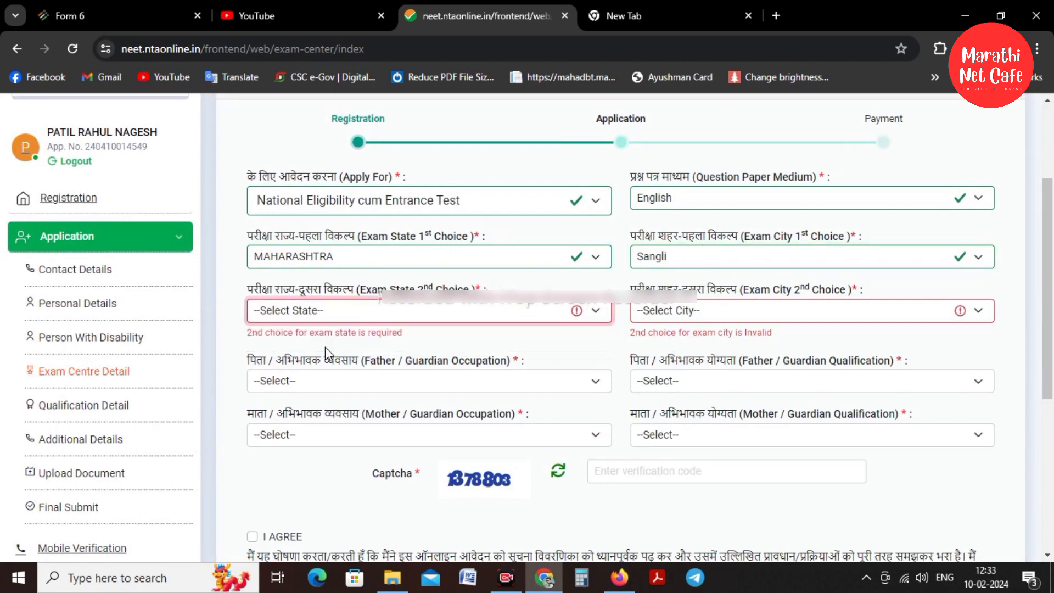
click(669, 310)
scroll(694, 214, down, 3)
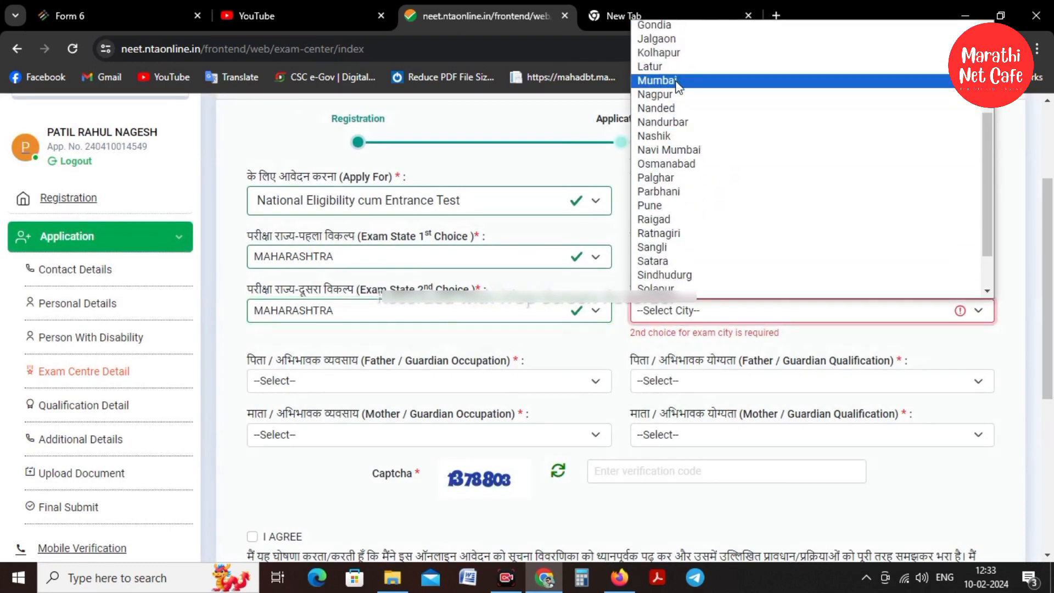
click(658, 52)
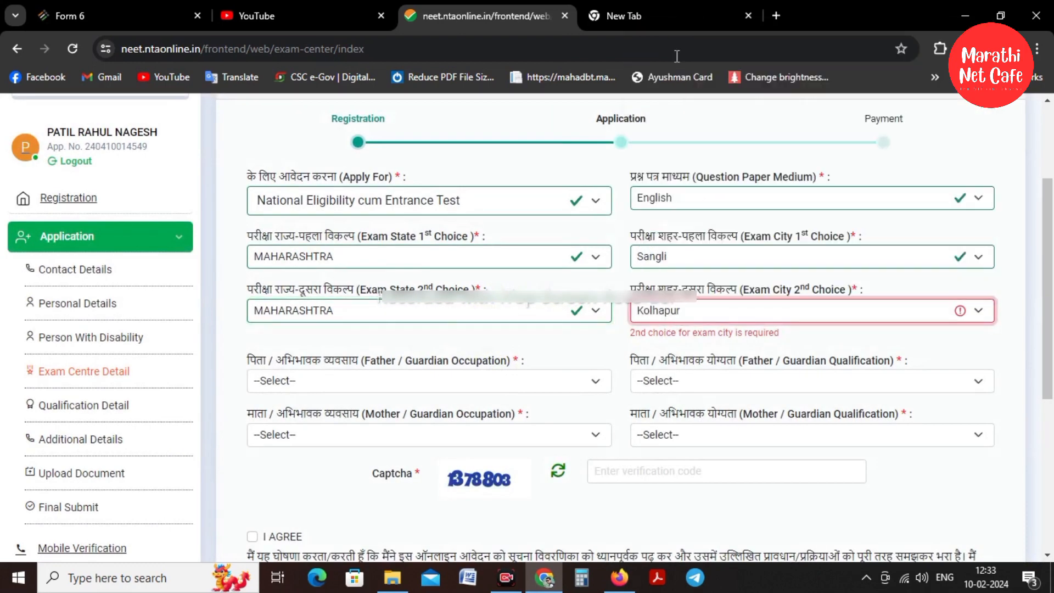
Set the father/guardian occupation to Business and the father/guardian qualification to Post Graduate
click(406, 373)
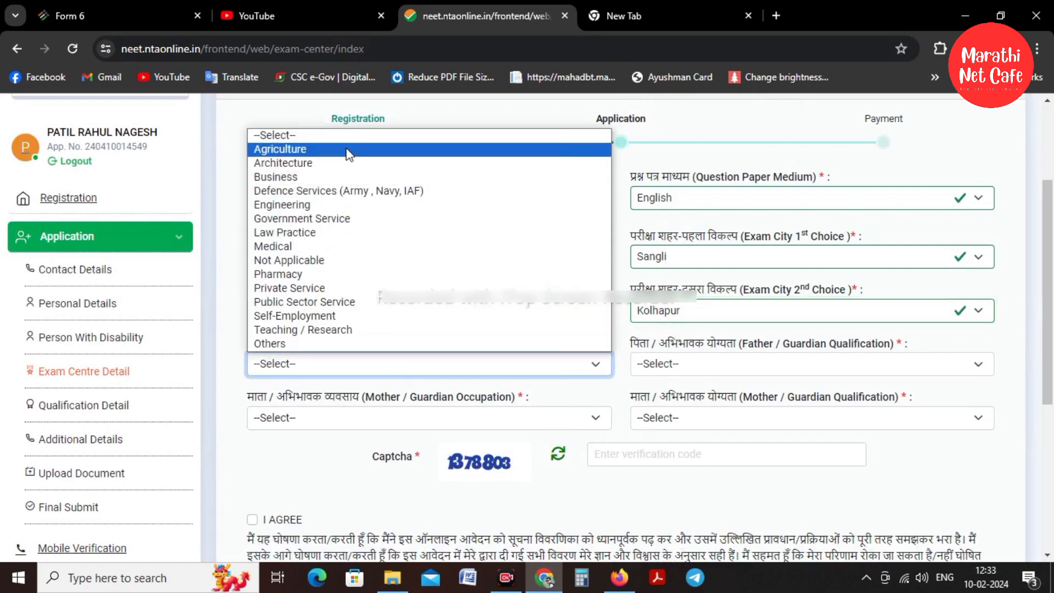
click(321, 177)
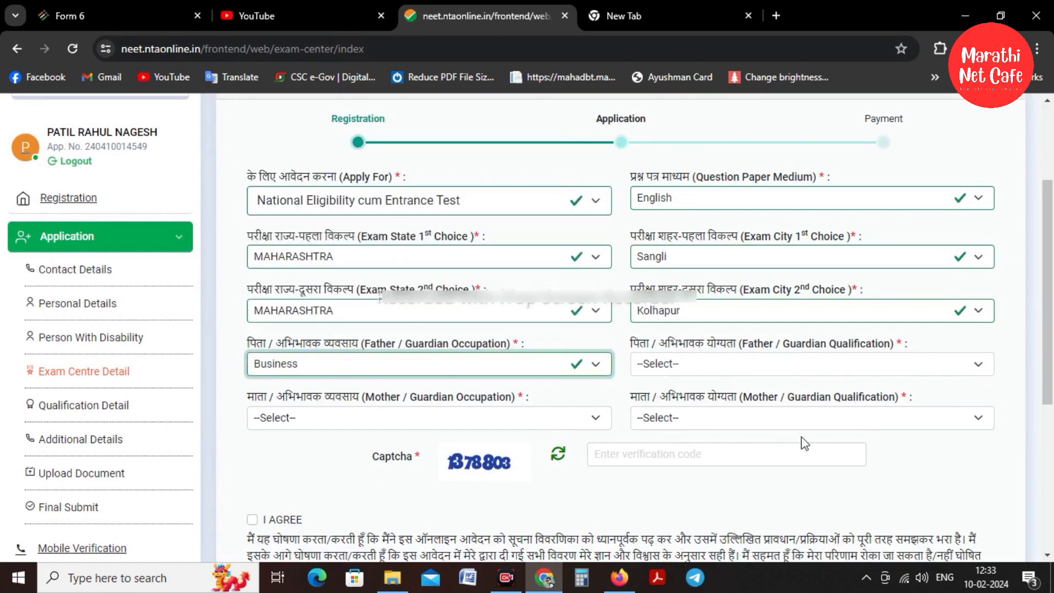
click(805, 362)
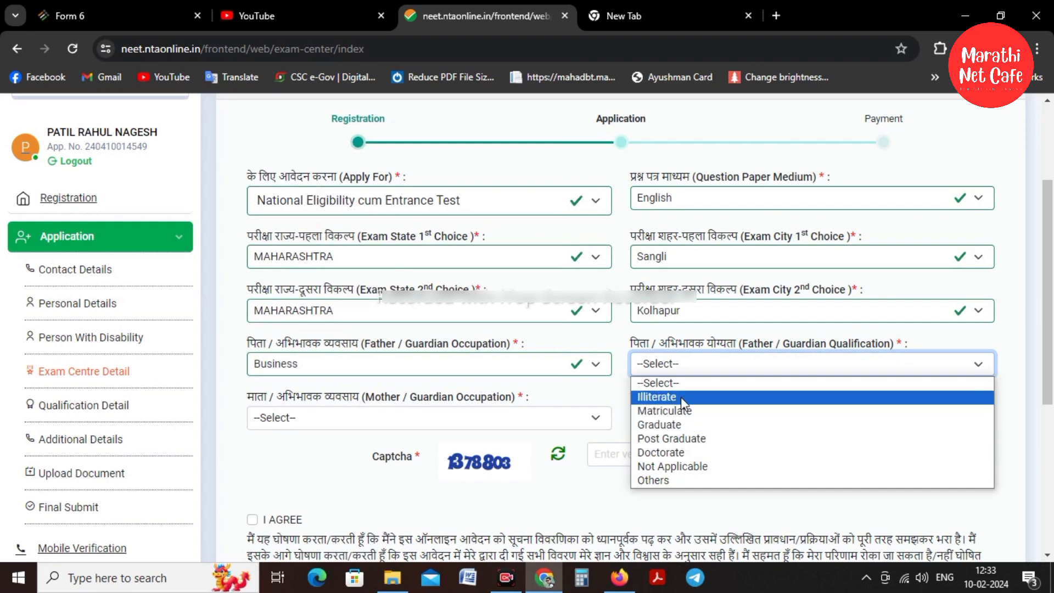
click(675, 437)
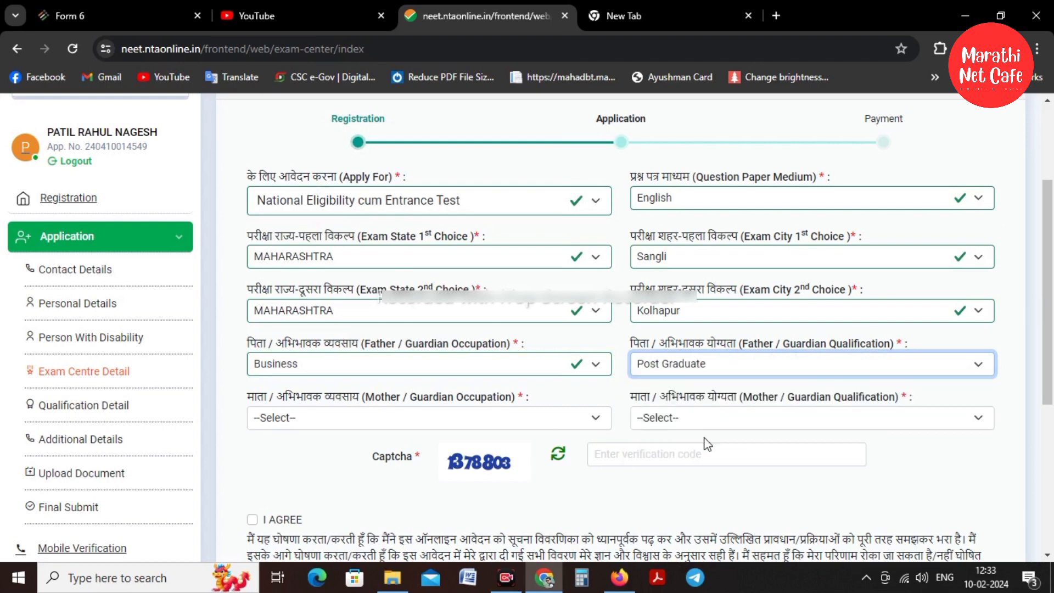
Set the mother/guardian occupation to Others and the mother/guardian qualification to Graduate
click(361, 415)
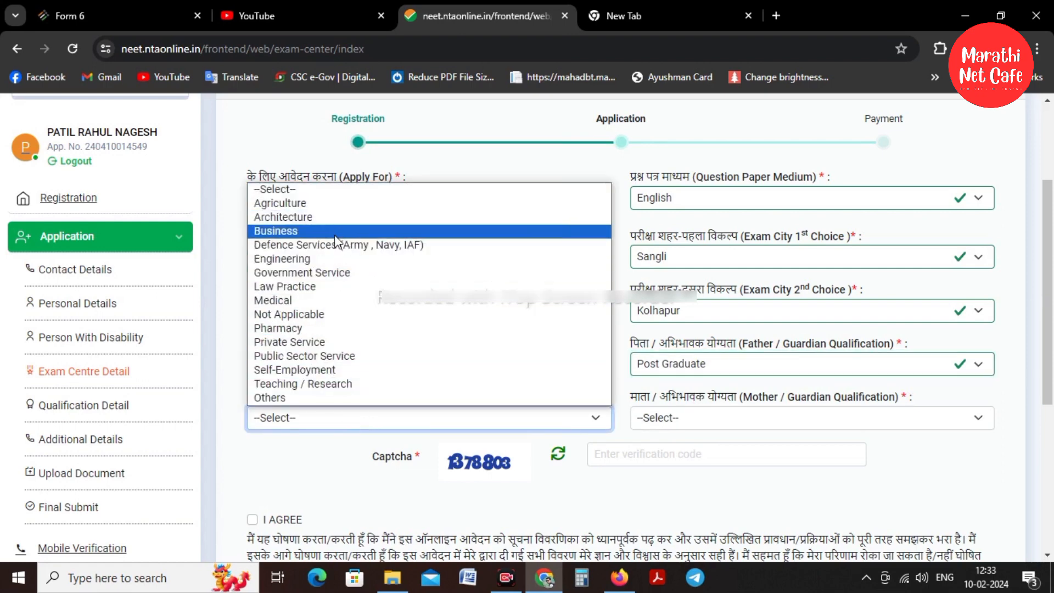
click(295, 399)
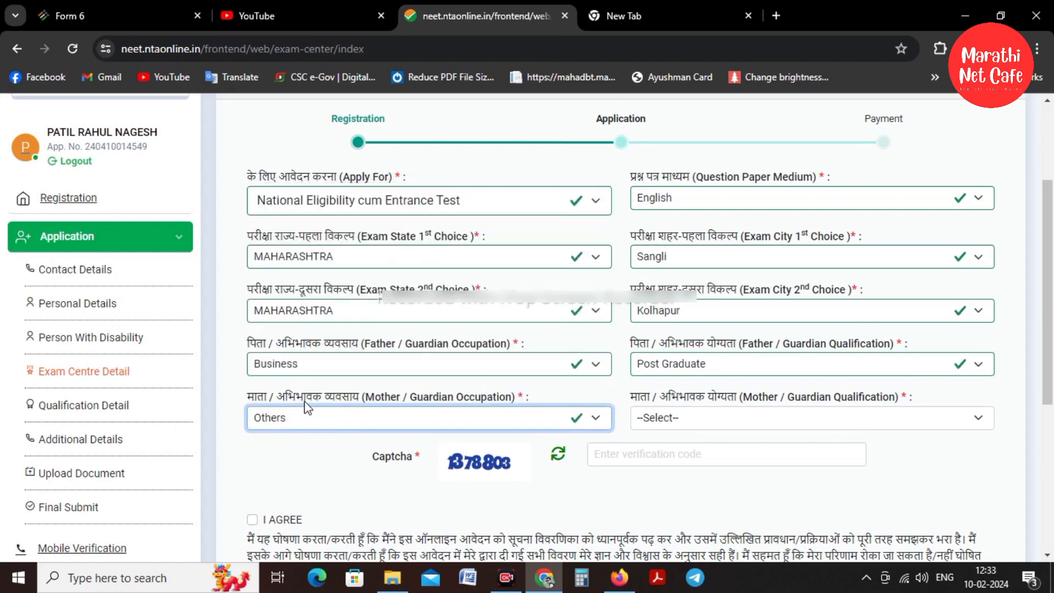
click(711, 420)
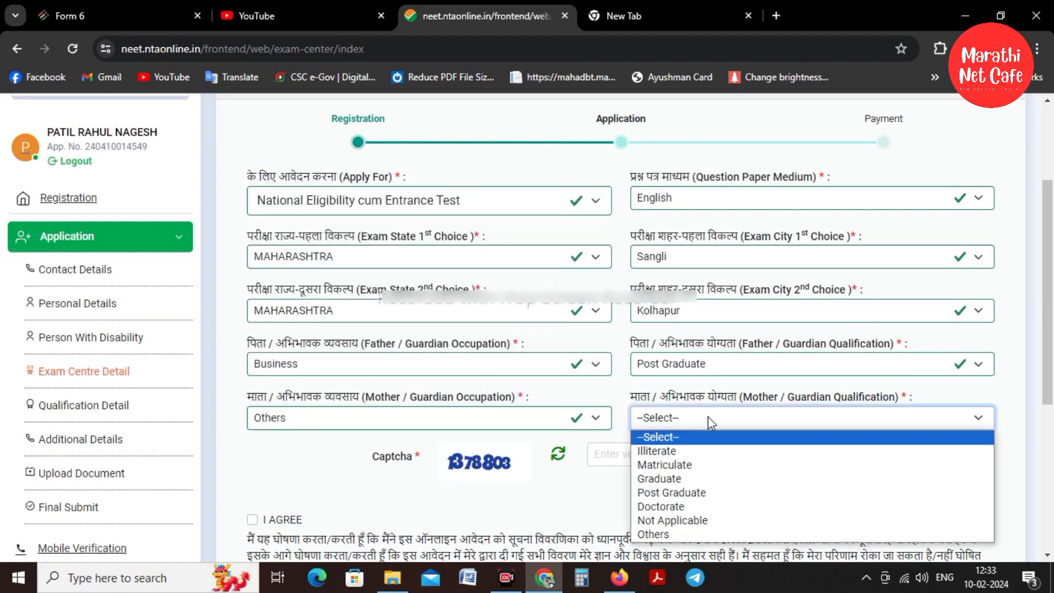
click(689, 476)
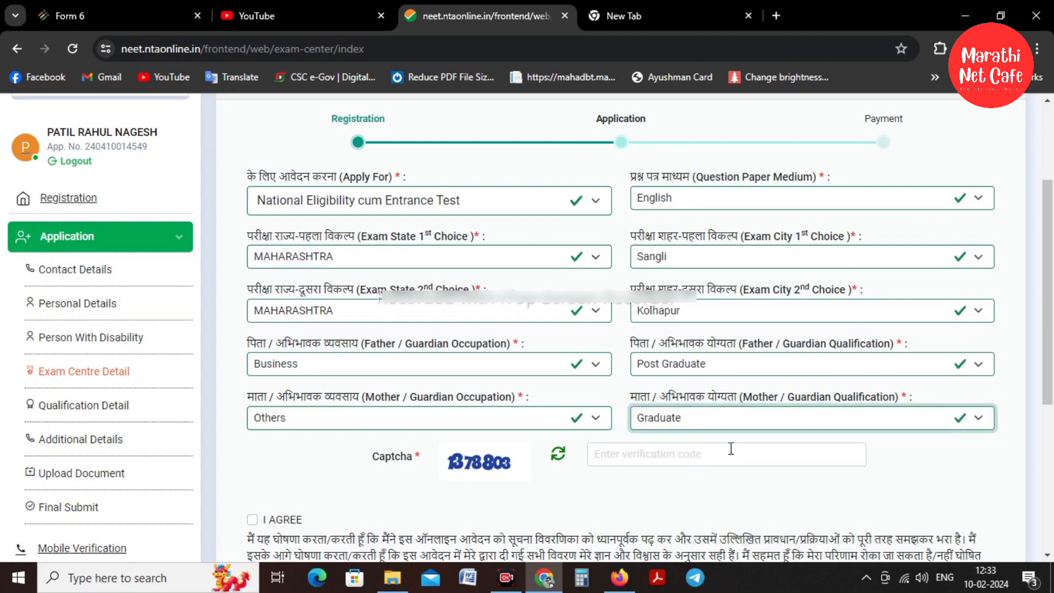
Enter the displayed captcha, accept the declaration and save the exam details to proceed to the Qualification section
click(642, 456)
text(1378803)
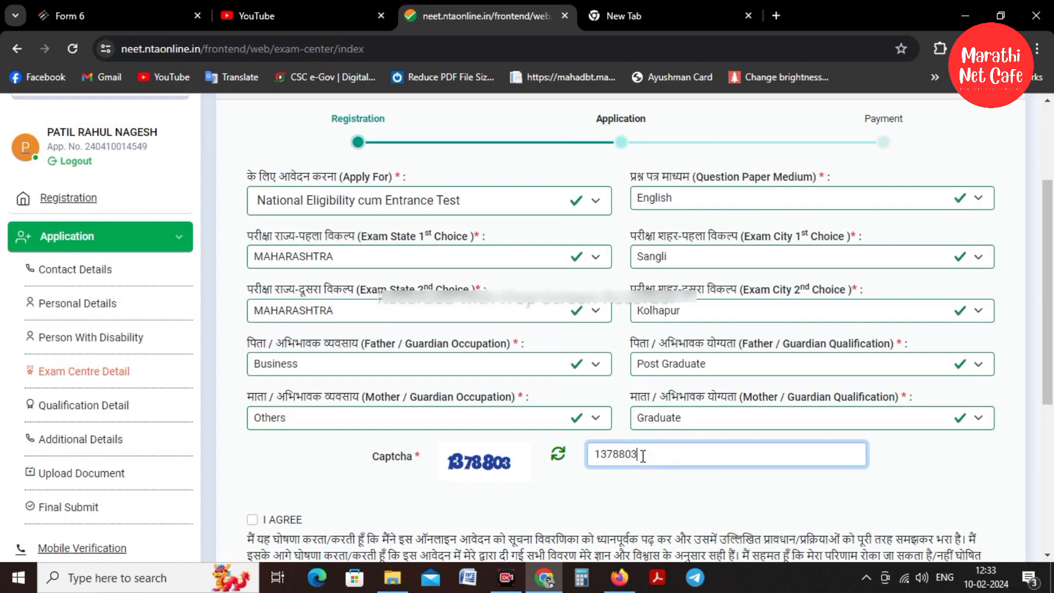
scroll(423, 336, down, 3)
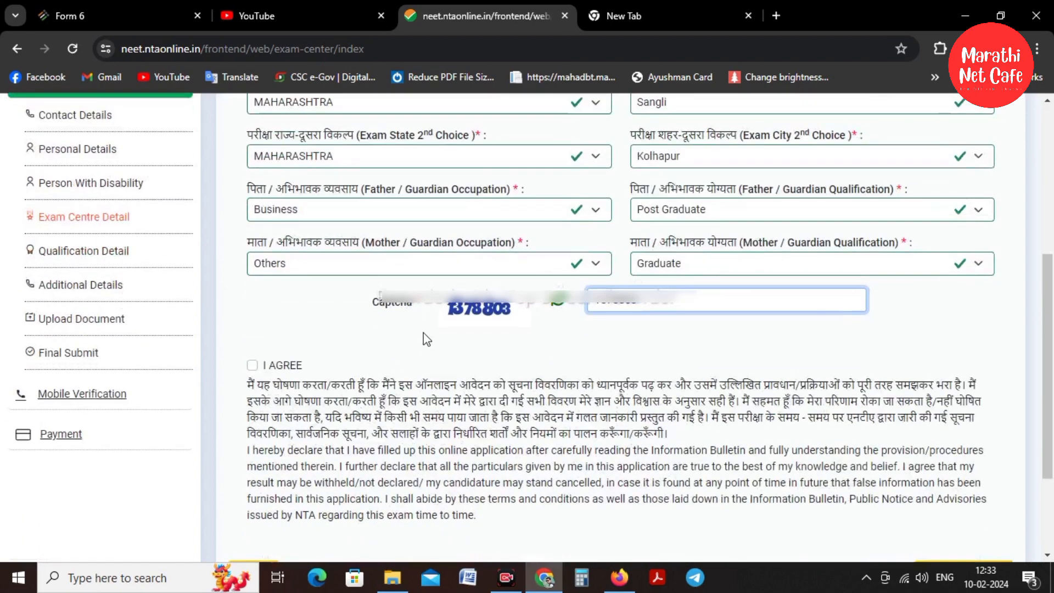
click(252, 365)
scroll(413, 351, down, 1)
scroll(412, 351, down, 2)
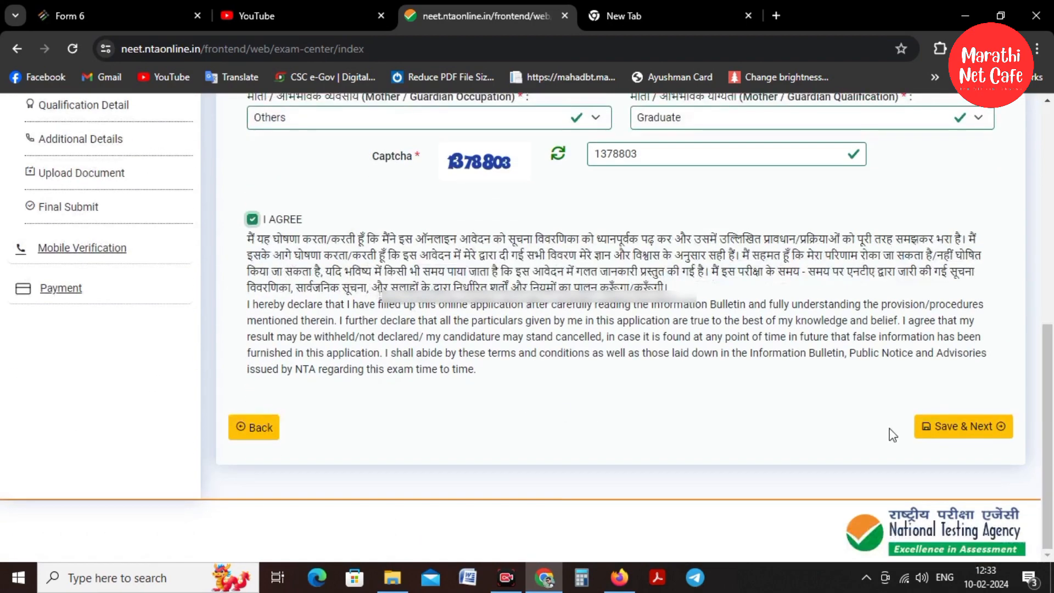
click(929, 426)
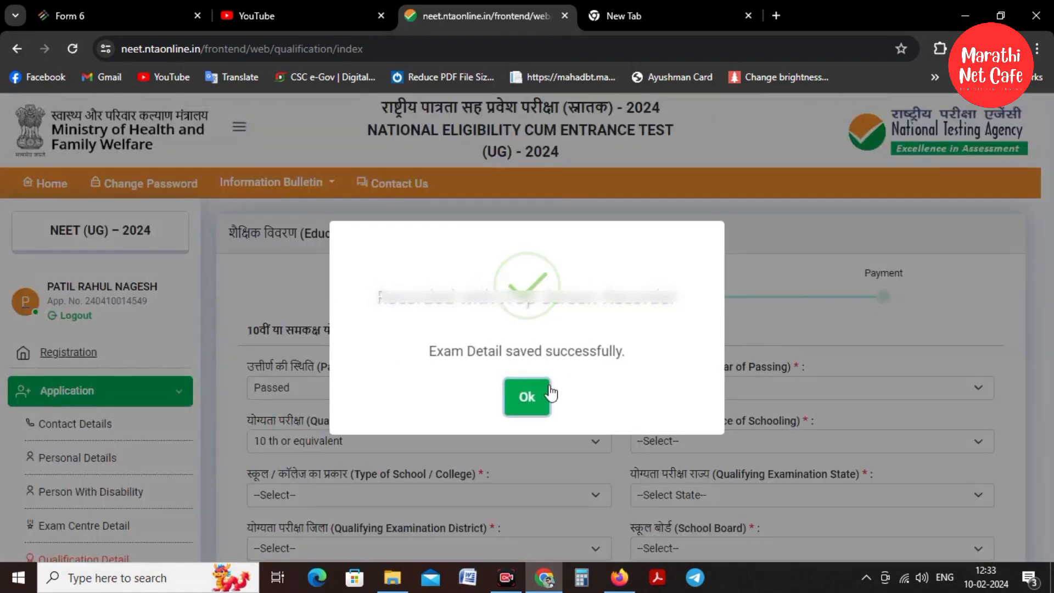
click(535, 393)
Set the 10th qualification's pass status to Passed and its year of passing to 2022
scroll(613, 284, down, 4)
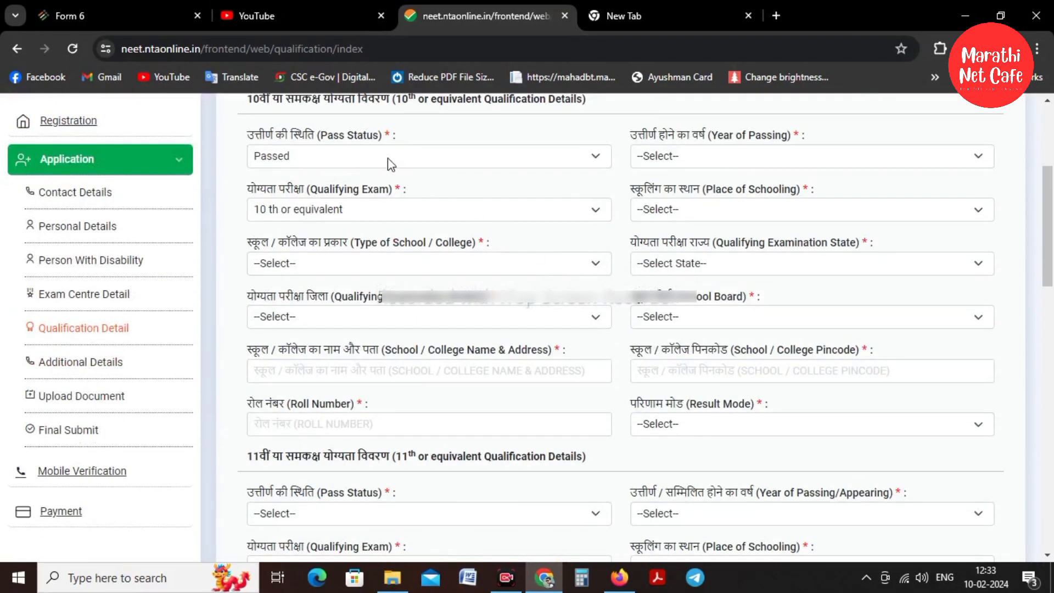
click(388, 156)
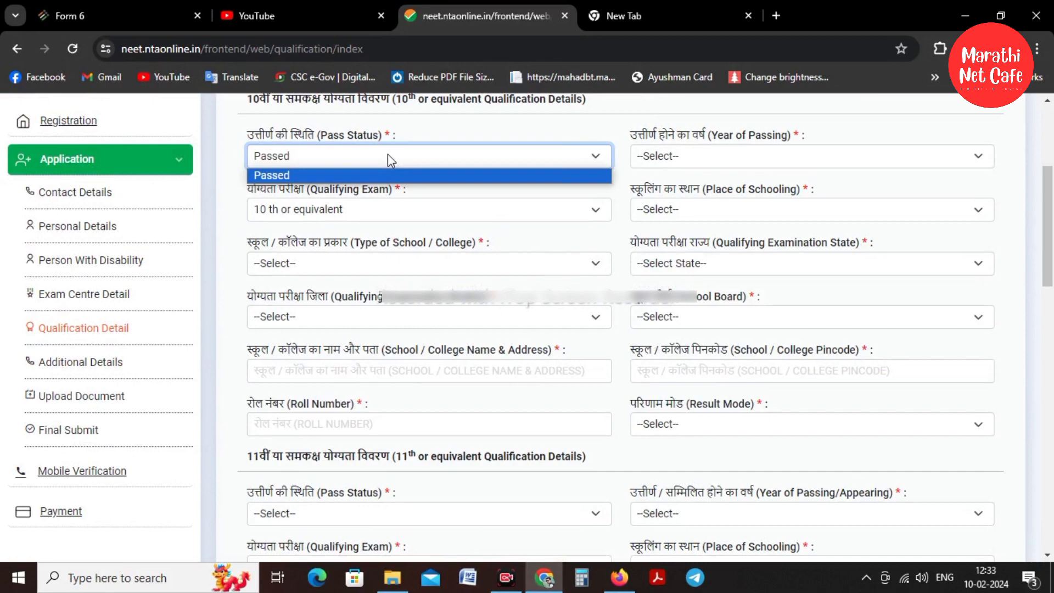
click(388, 155)
click(709, 155)
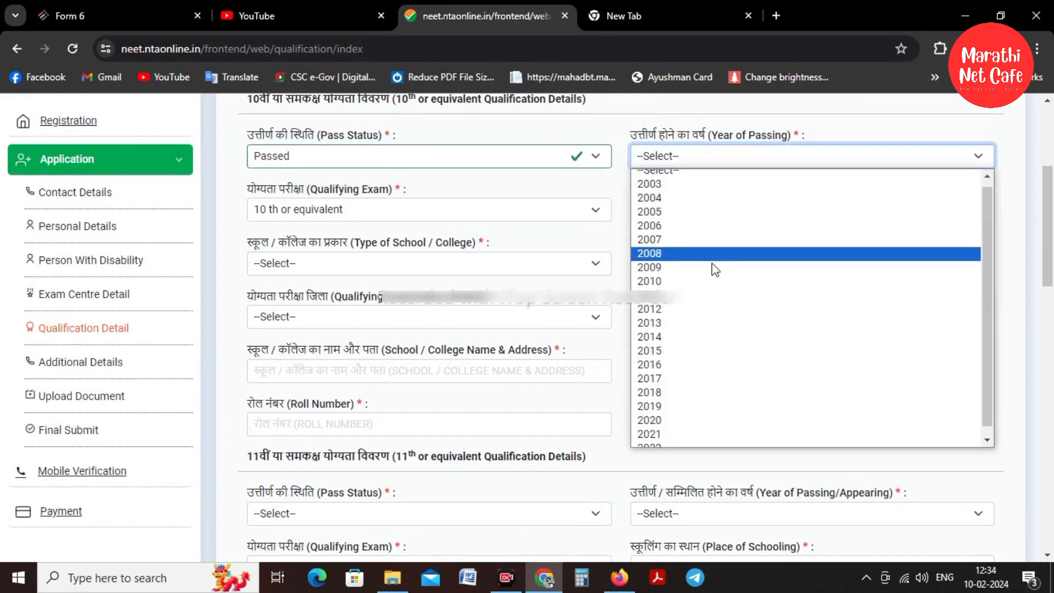
scroll(711, 268, down, 1)
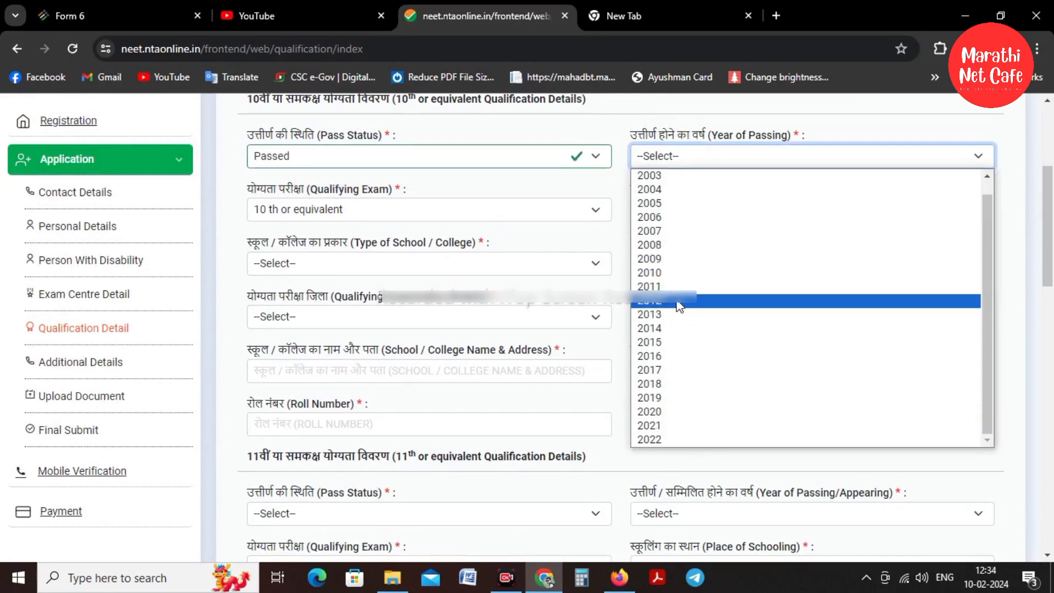
click(665, 438)
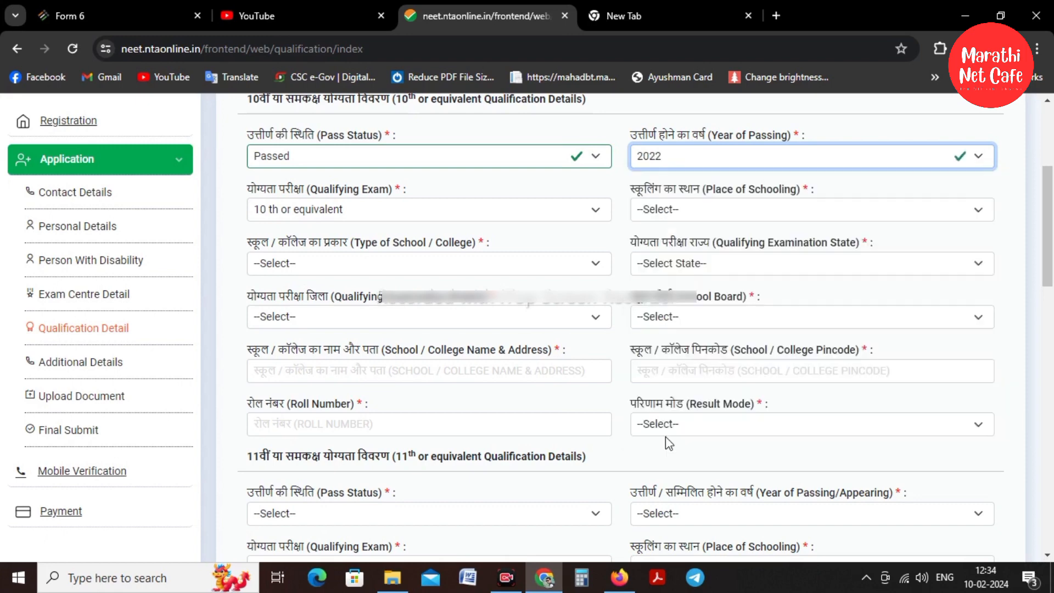
Set the 10th qualification's place of schooling to Urban and its type of school to Private Unaided
click(693, 213)
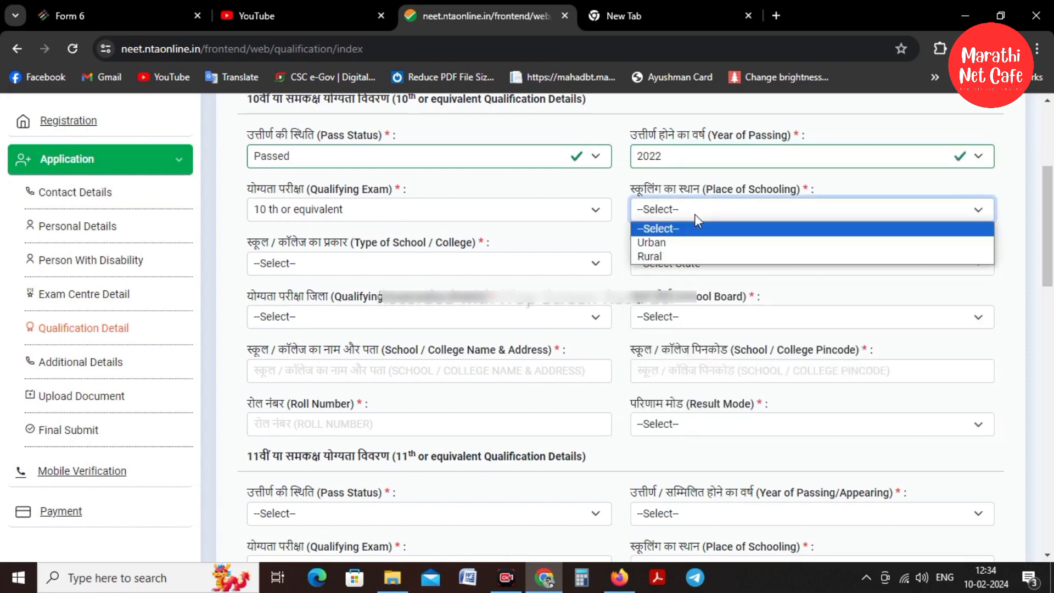
click(682, 245)
click(436, 263)
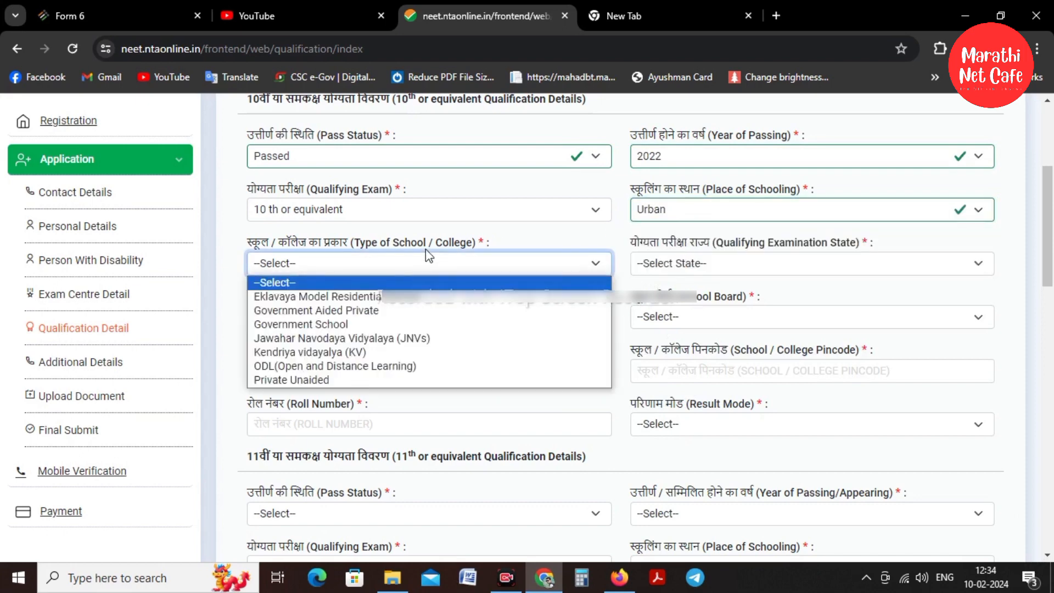
click(336, 379)
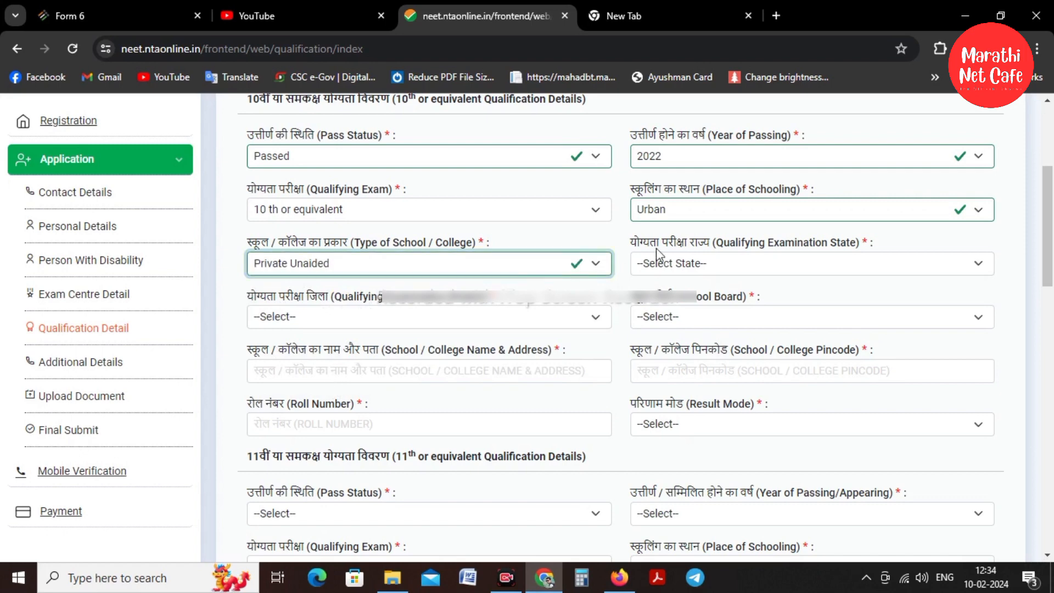
Set the 10th qualifying examination state to MAHARASHTRA and the examination district to Sangli
click(729, 273)
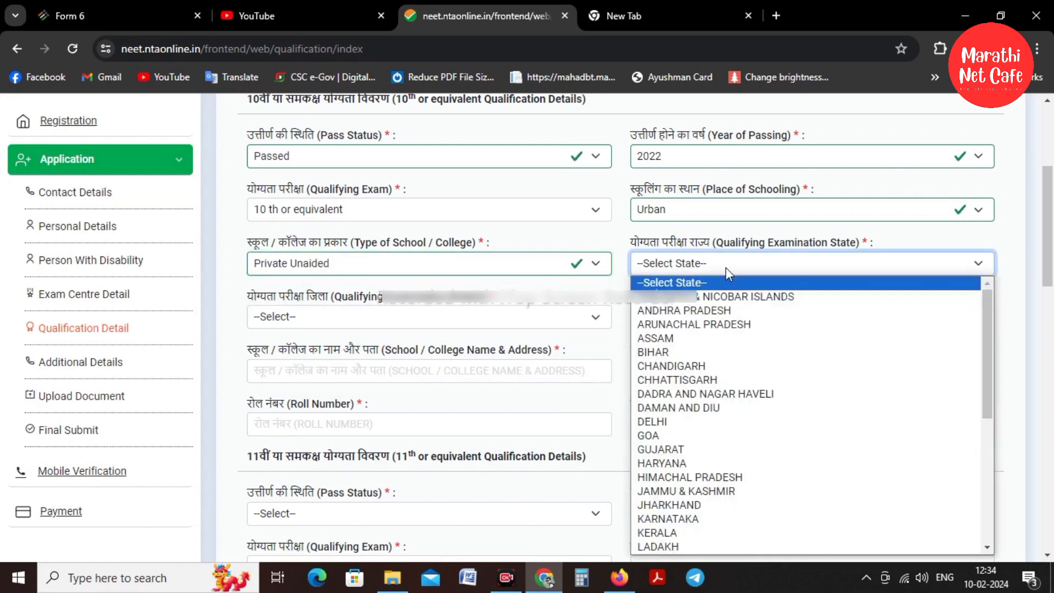
scroll(719, 330, down, 5)
click(718, 325)
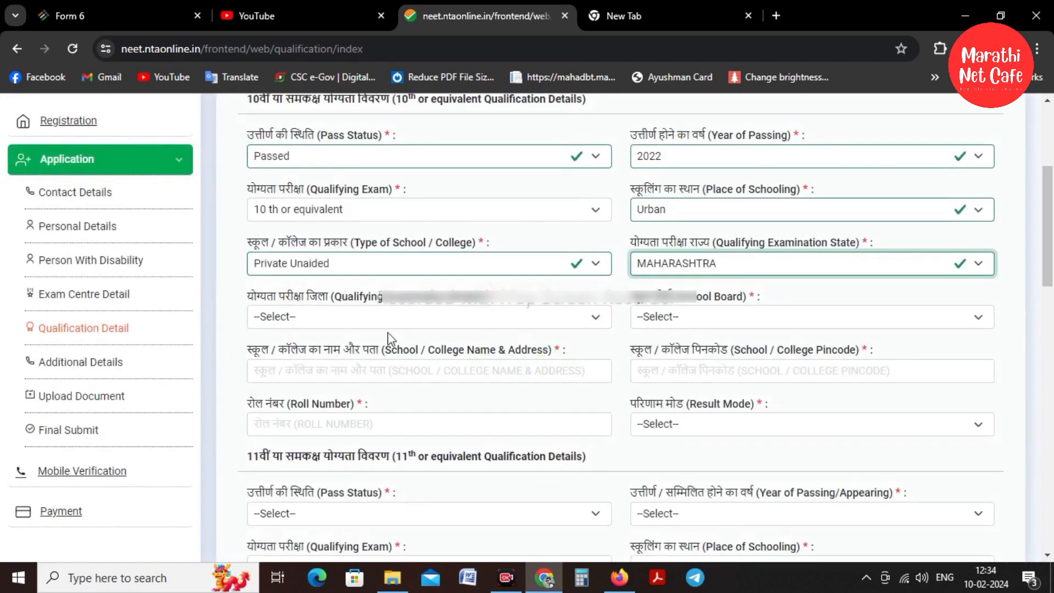
click(387, 324)
scroll(336, 242, down, 4)
scroll(336, 241, down, 1)
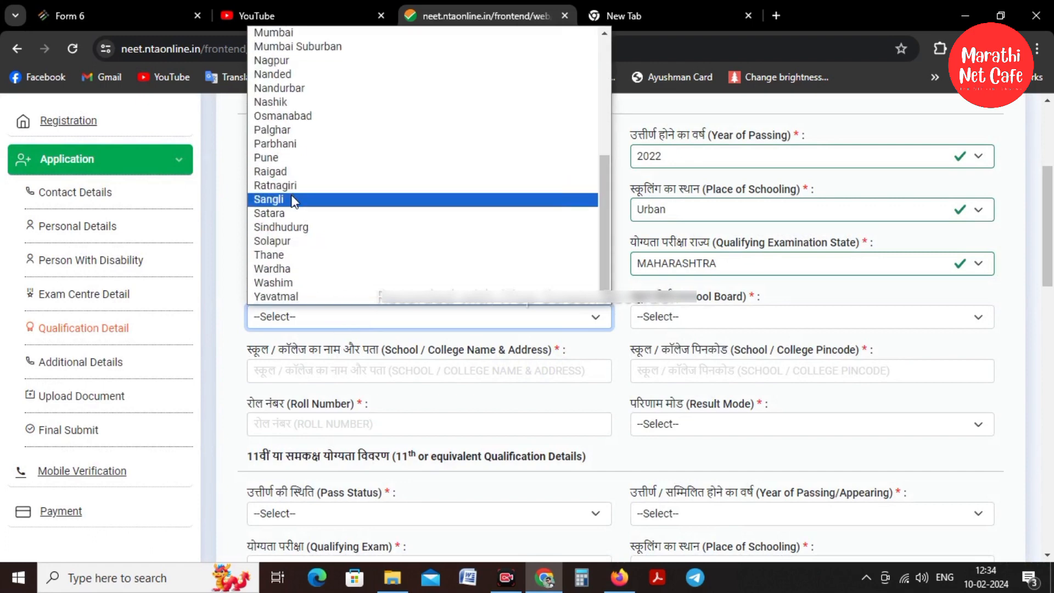
click(291, 200)
Choose the Maharashtra State Board of Sec. & Hr. Secondary Education as the 10th school board
click(699, 322)
scroll(690, 238, down, 10)
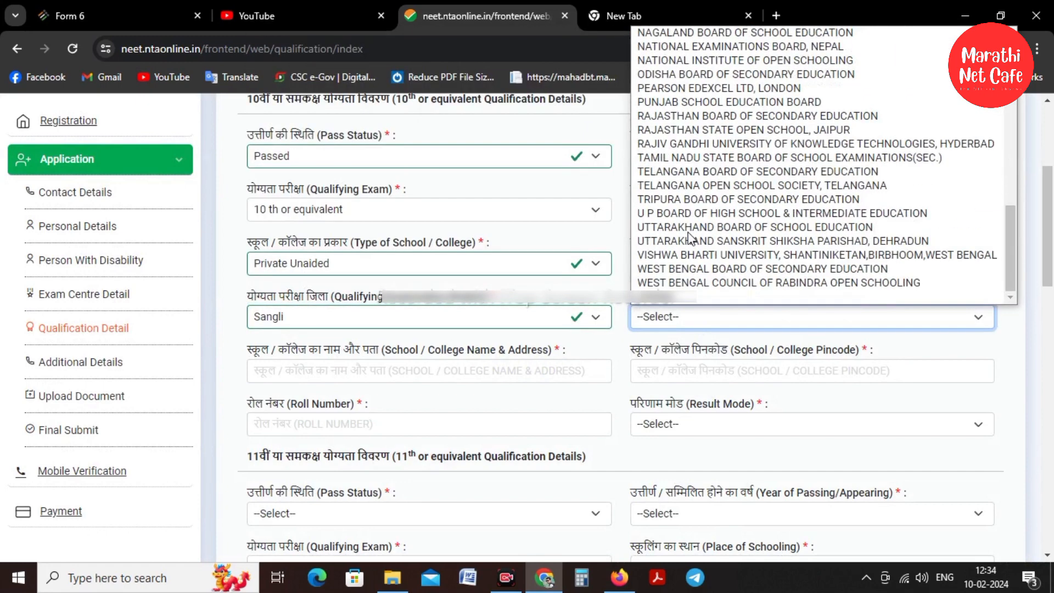
scroll(691, 237, up, 2)
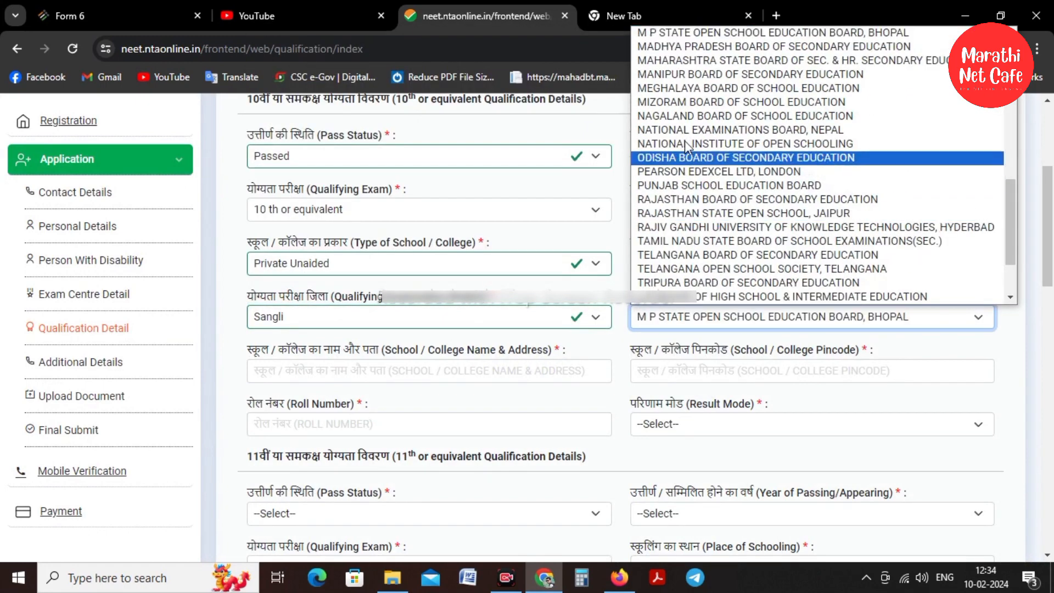
click(706, 61)
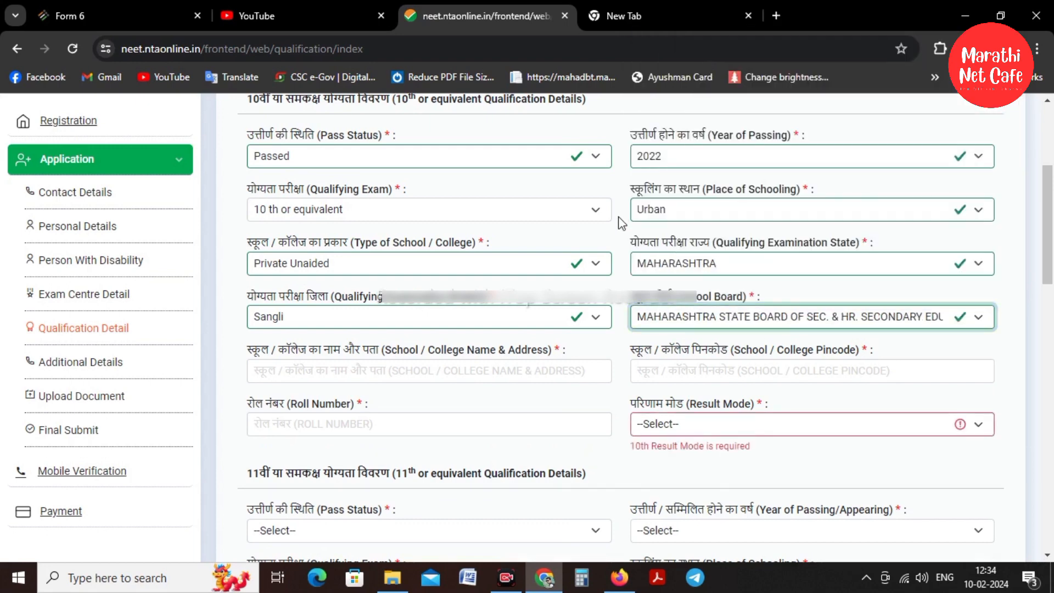
Enter VITA HIGHSCHOOL VITA as the 10th school name and address, and fill in the school's pincode
click(346, 373)
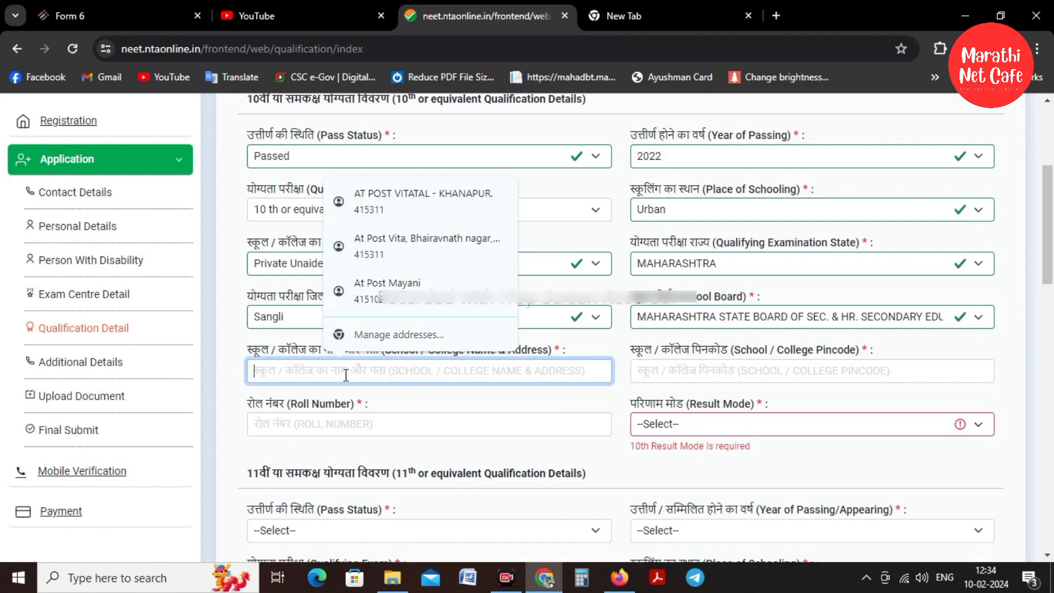
text(VITA HIGHSCHOOL VITA)
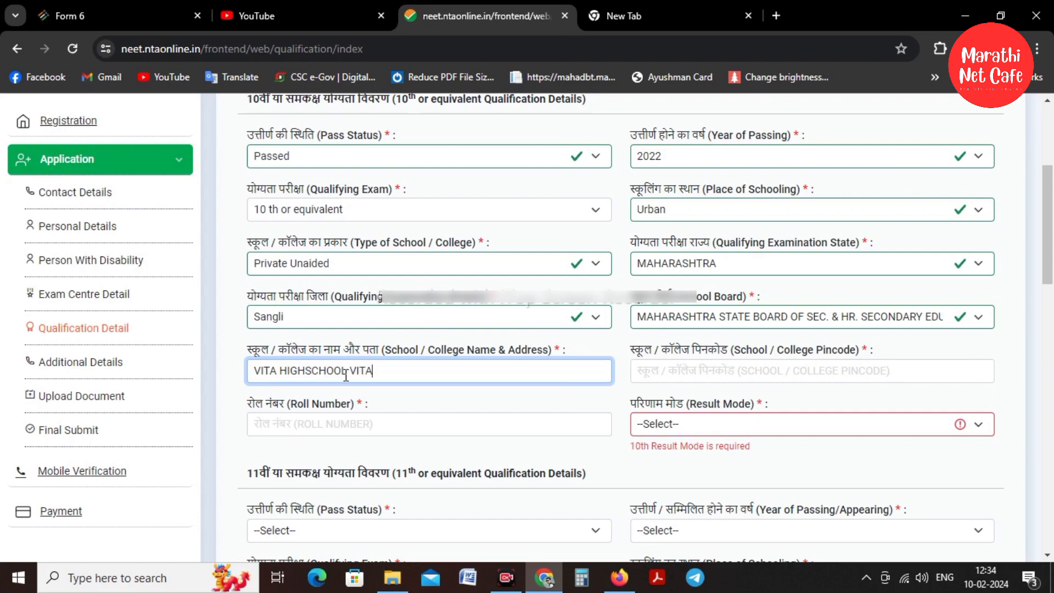
click(668, 366)
text(4)
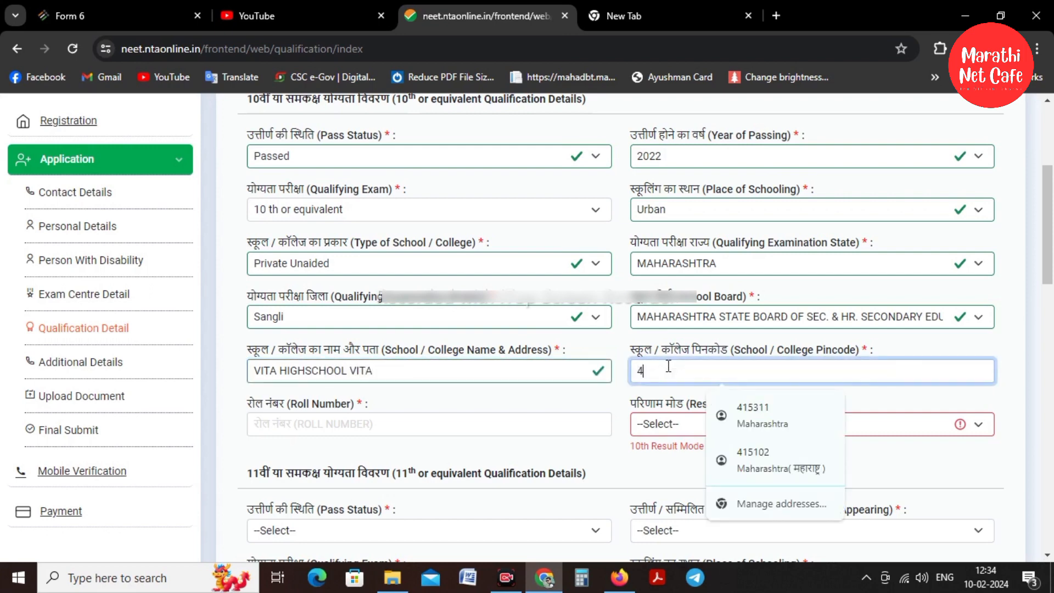
text(15311)
Fill in the candidate's 10th roll number and set the 10th result mode to Percentage
scroll(575, 326, down, 1)
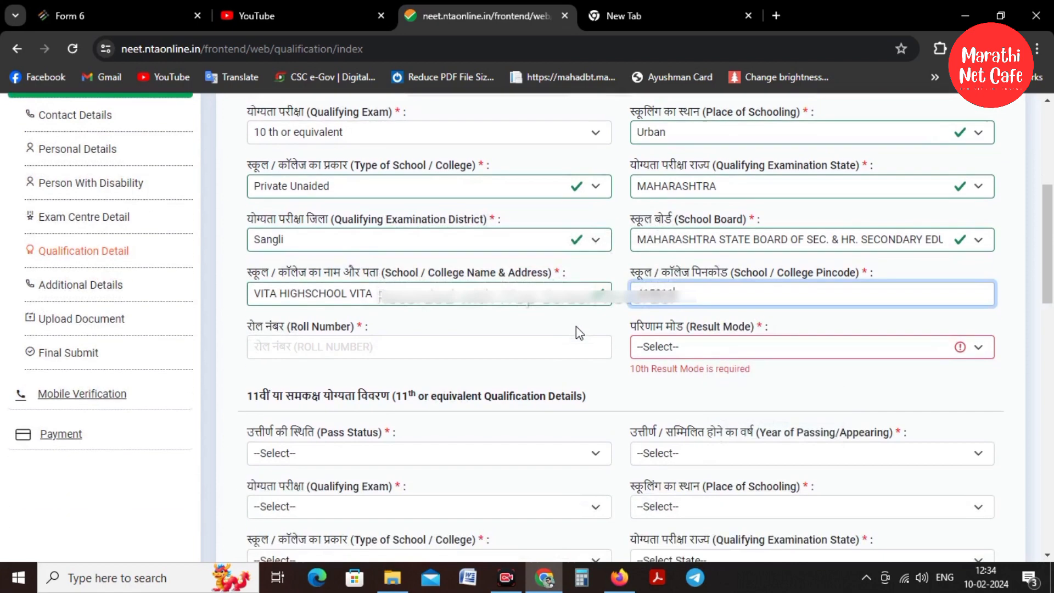
click(325, 349)
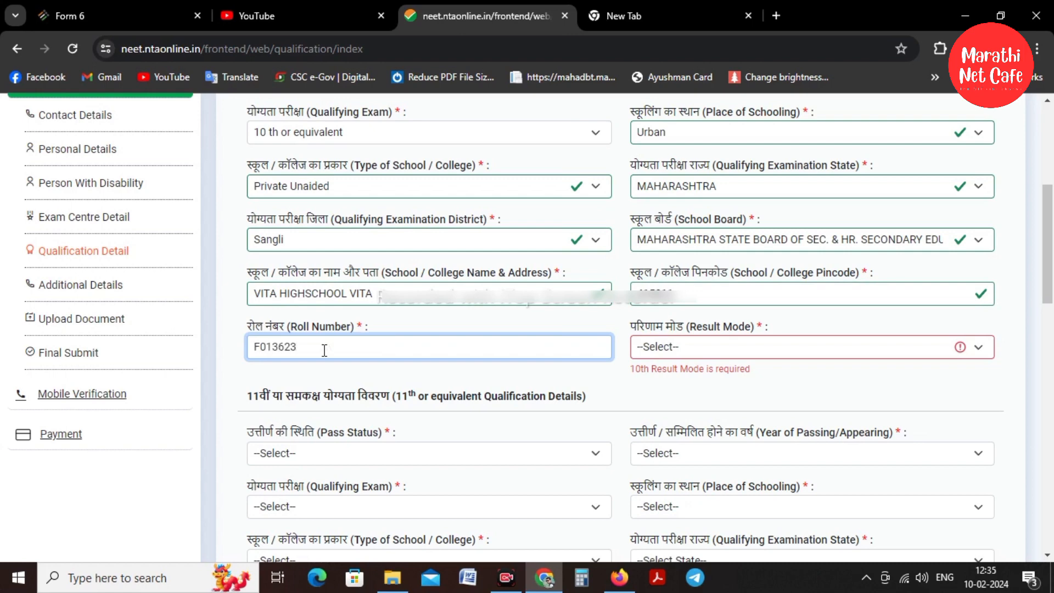
click(745, 348)
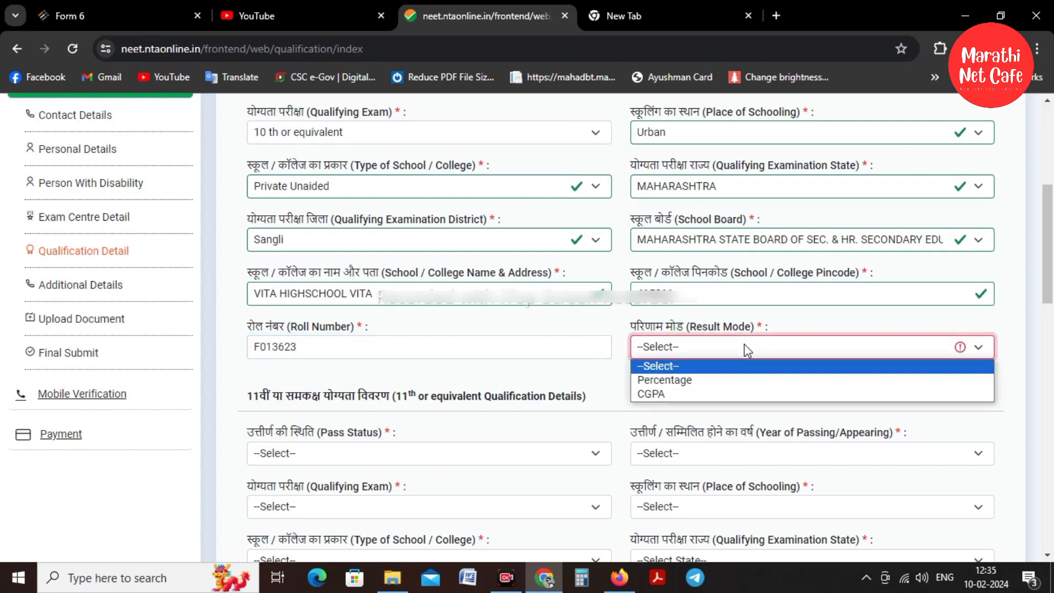
click(677, 378)
Set the 10th qualification's total marks to 500
scroll(679, 377, down, 1)
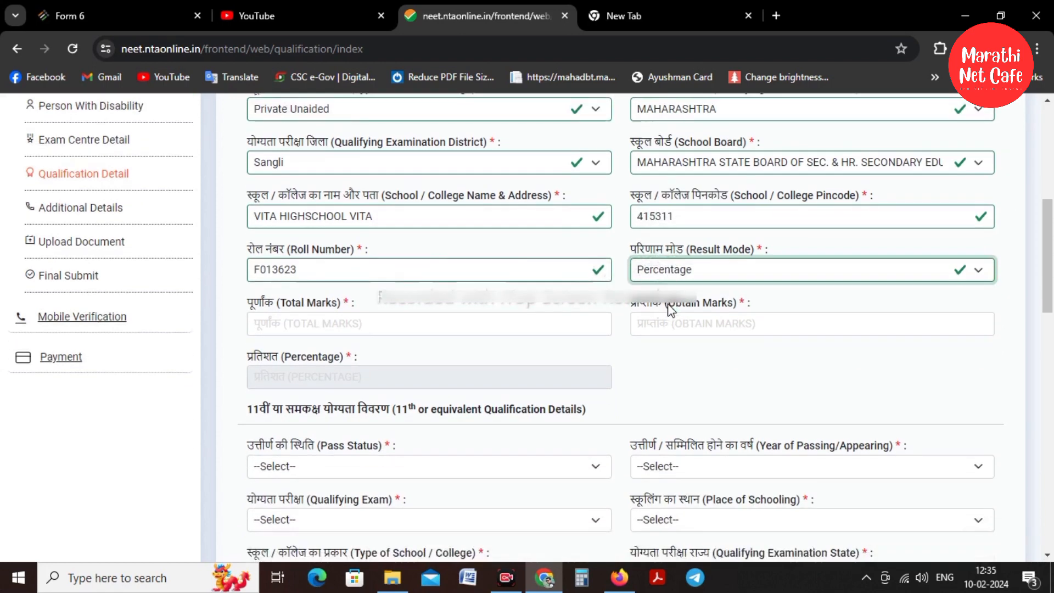
click(333, 325)
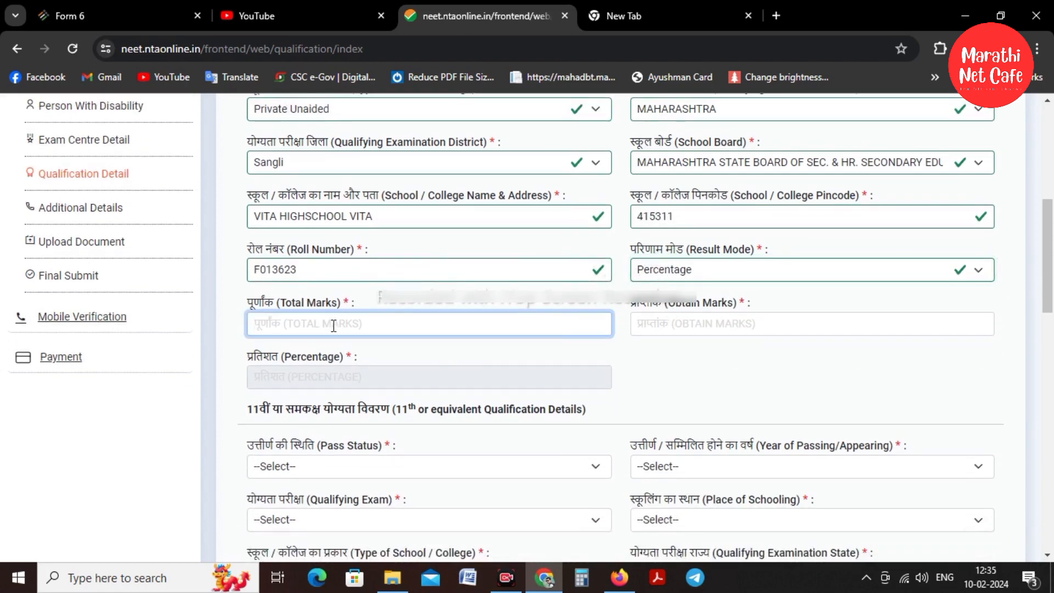
text(500)
click(748, 330)
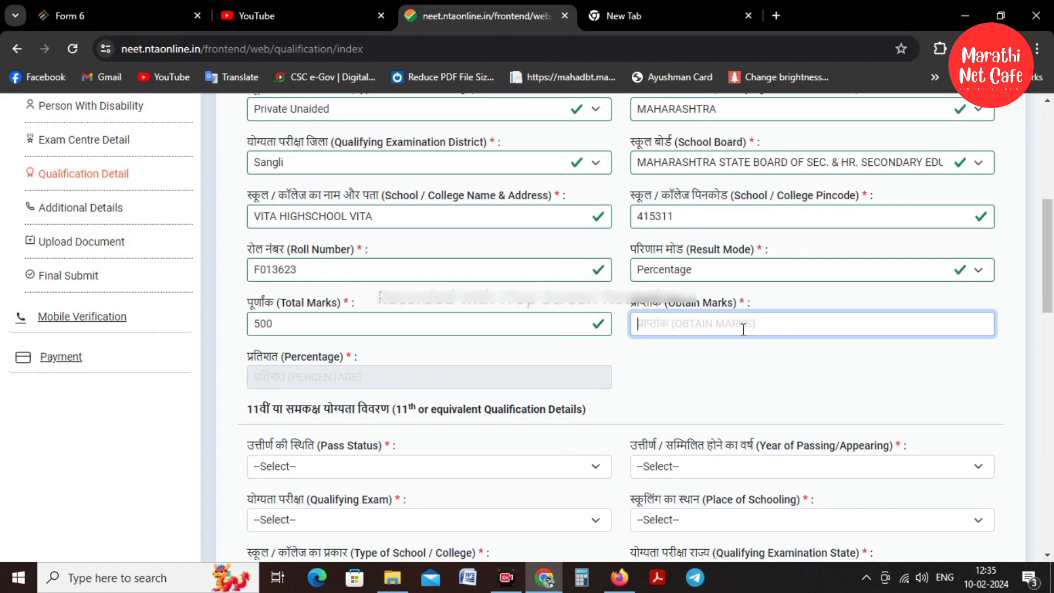
text(290)
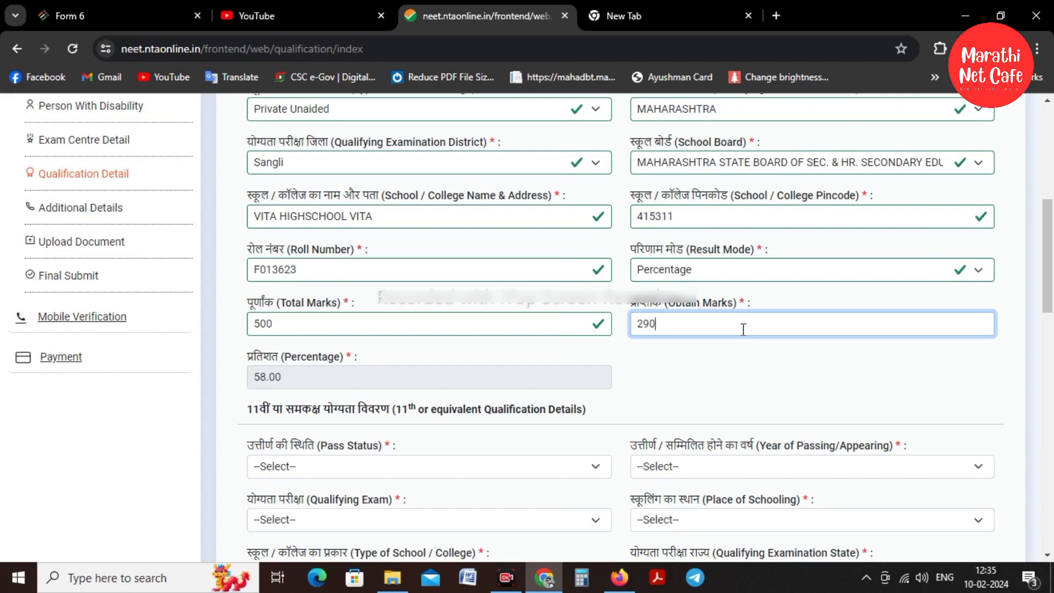
key(BackSpace)
key(BackSpace)
key(BackSpace)
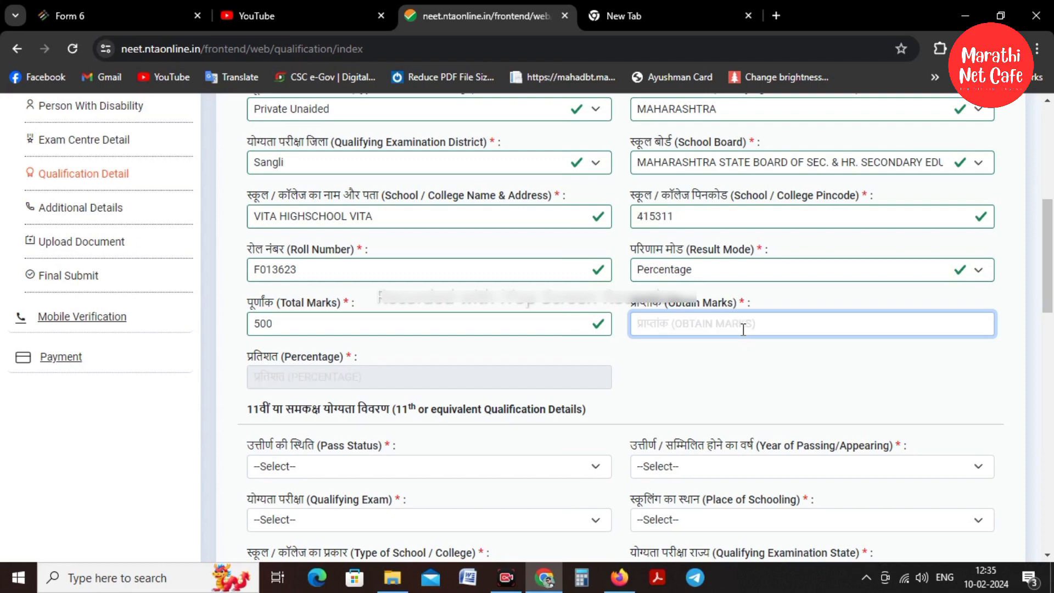
Set the 10th qualification's obtained marks to 320
text(320)
click(711, 367)
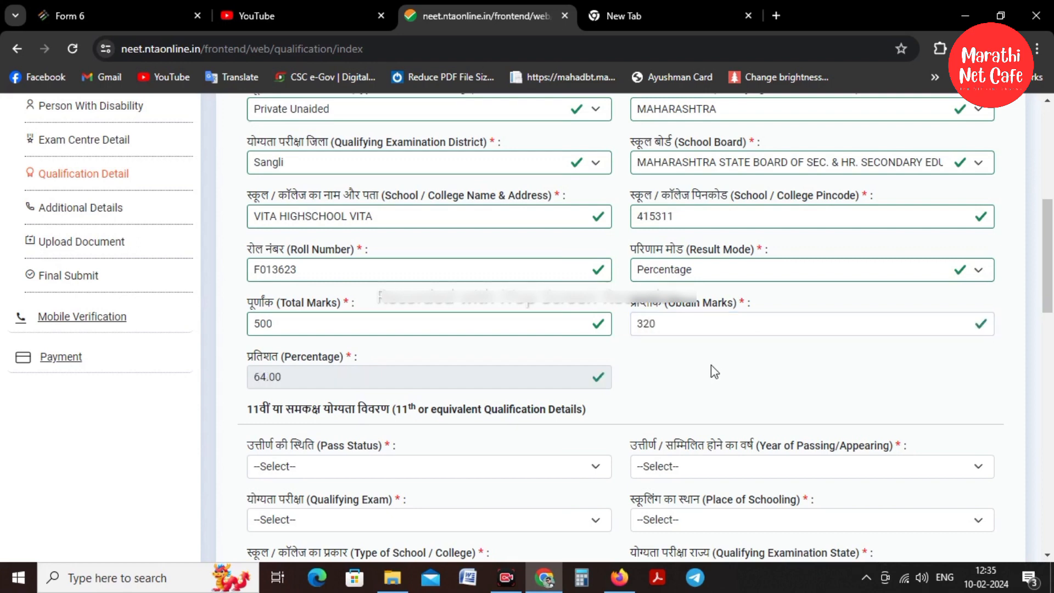
Set the 11th qualification's pass status to Passed and its year of passing to 2023
scroll(711, 365, down, 3)
click(354, 318)
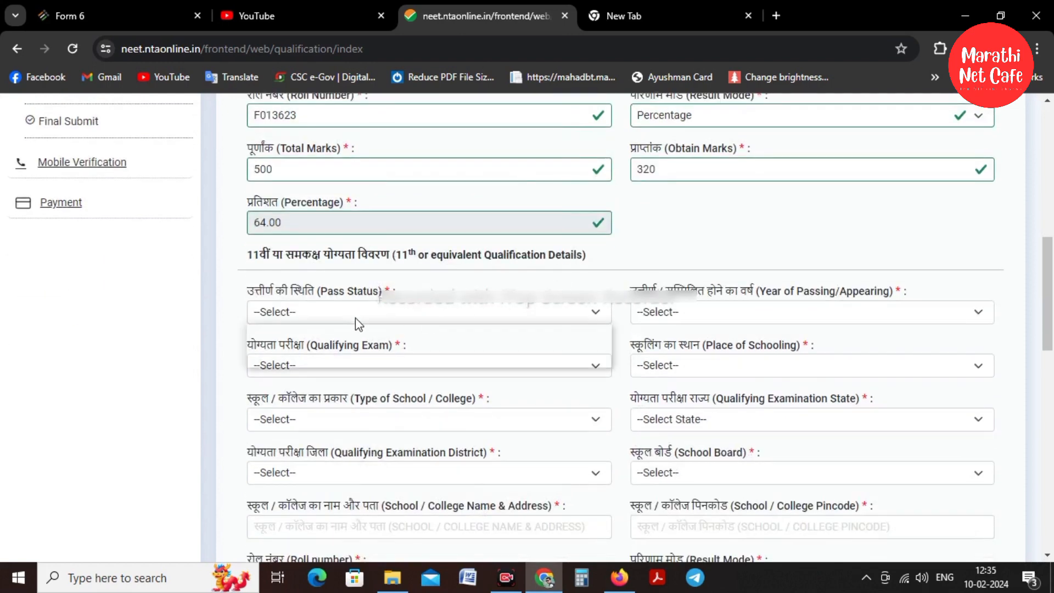
click(335, 343)
click(741, 321)
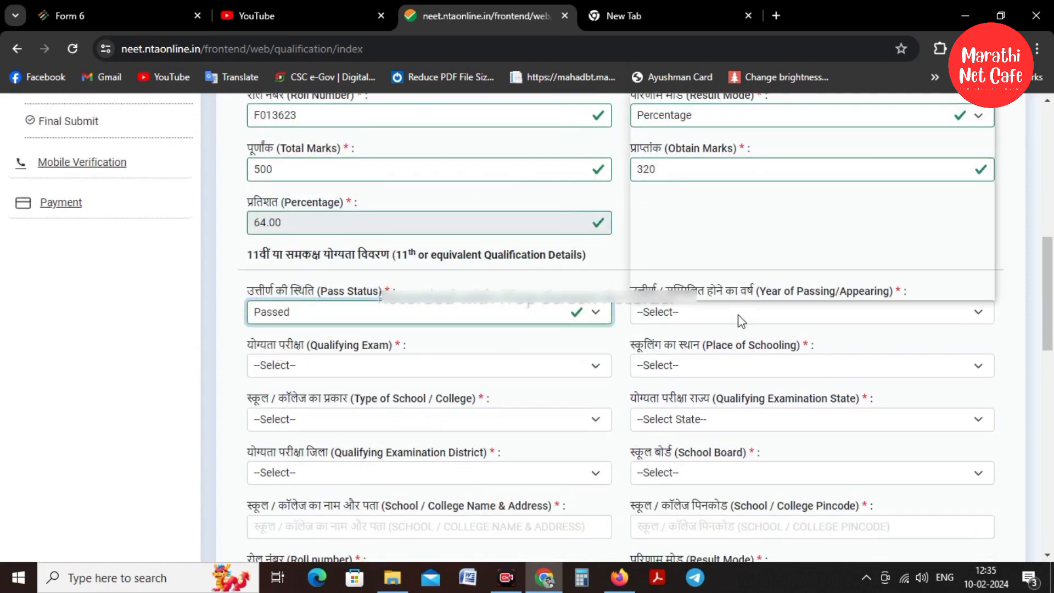
scroll(677, 258, down, 1)
click(676, 289)
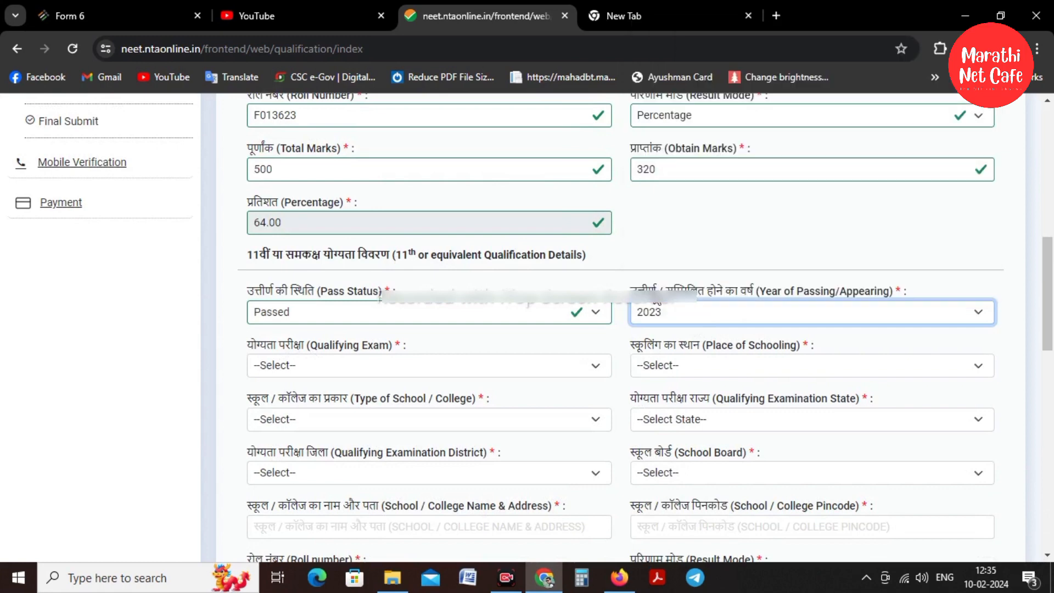
Set the 11th section's qualifying exam to 11 th or equivalent
scroll(655, 300, down, 1)
click(328, 295)
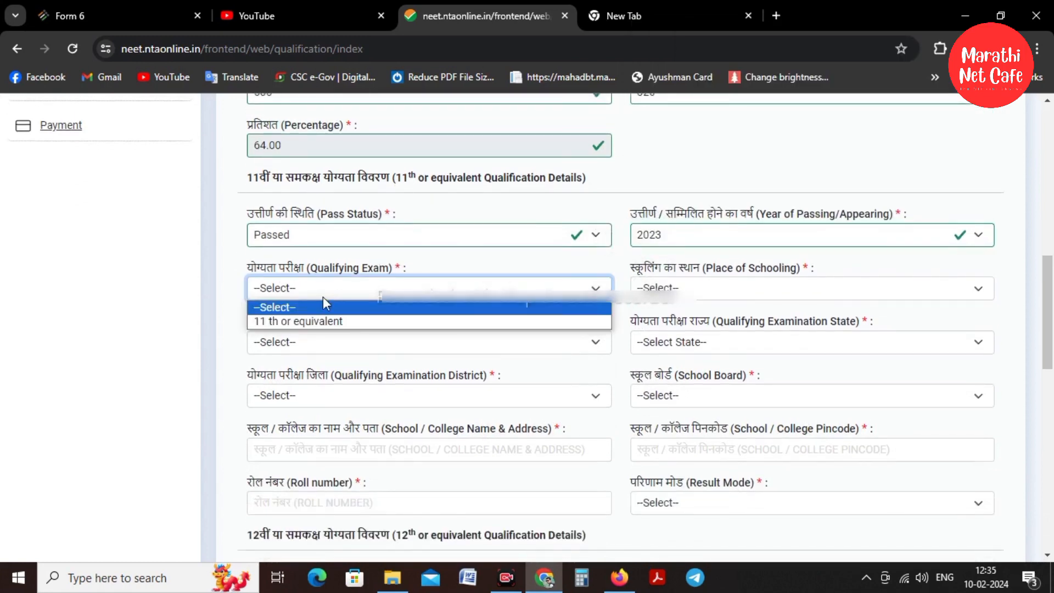
click(314, 316)
Set the 11th qualification's place of schooling to Urban and its type of school to Private Unaided
click(688, 297)
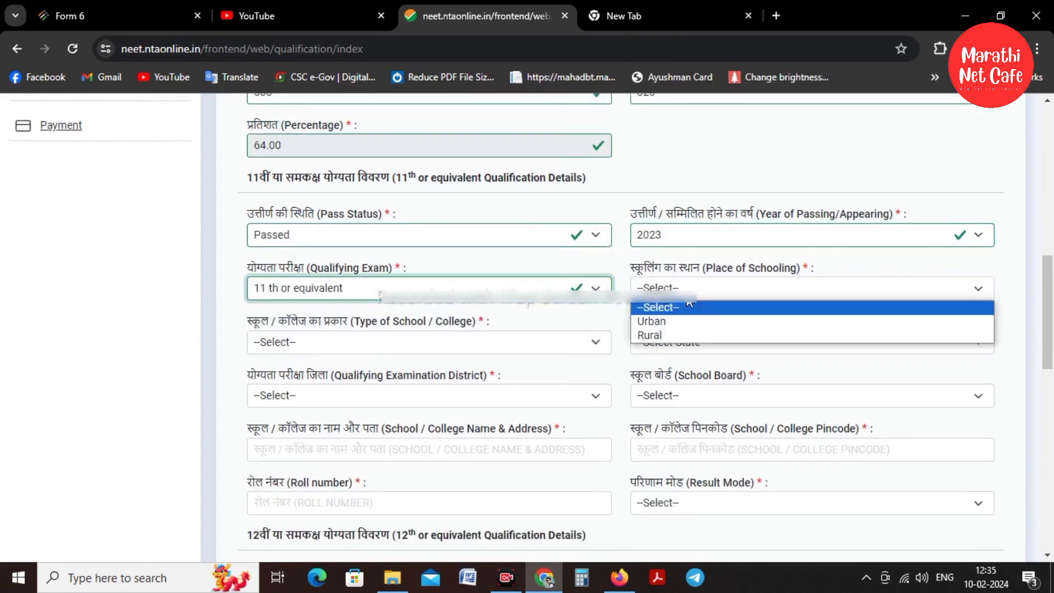
click(667, 321)
click(354, 342)
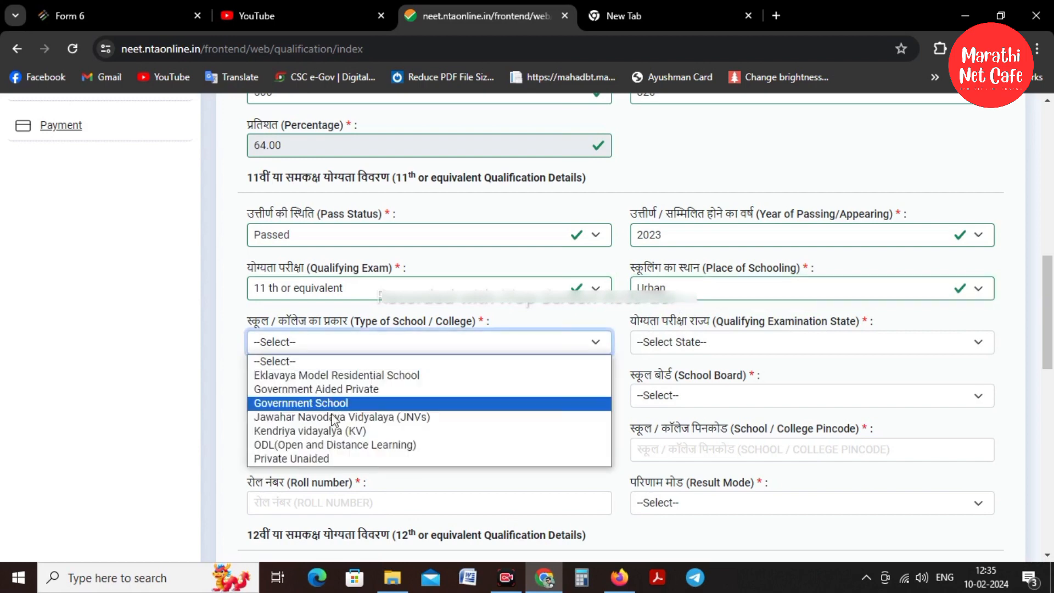
click(315, 461)
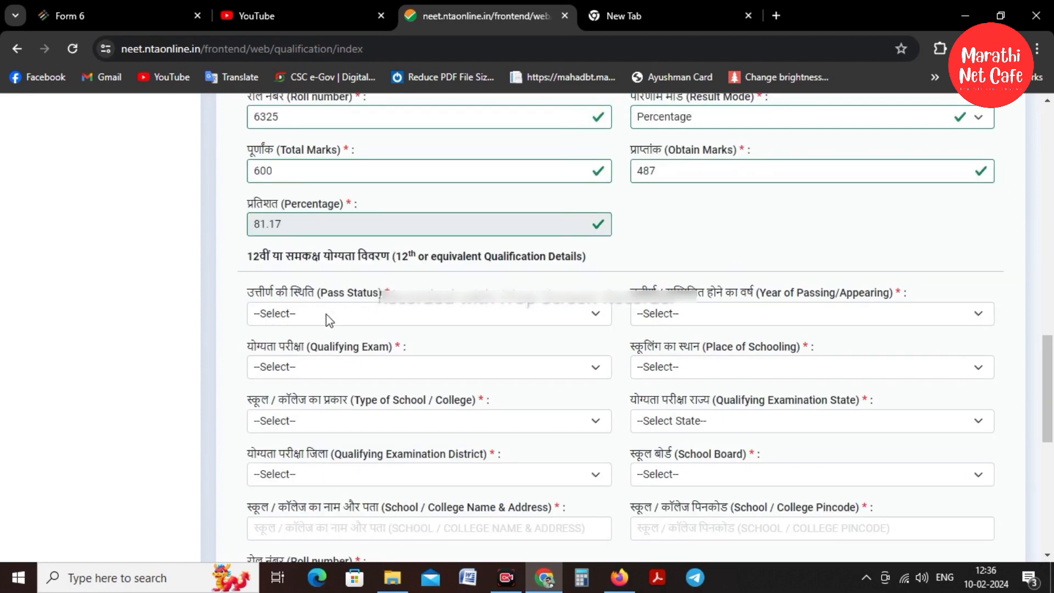
Set the 12th qualification's pass status to Appearing and its year of passing/appearing to 2024
click(326, 316)
click(304, 361)
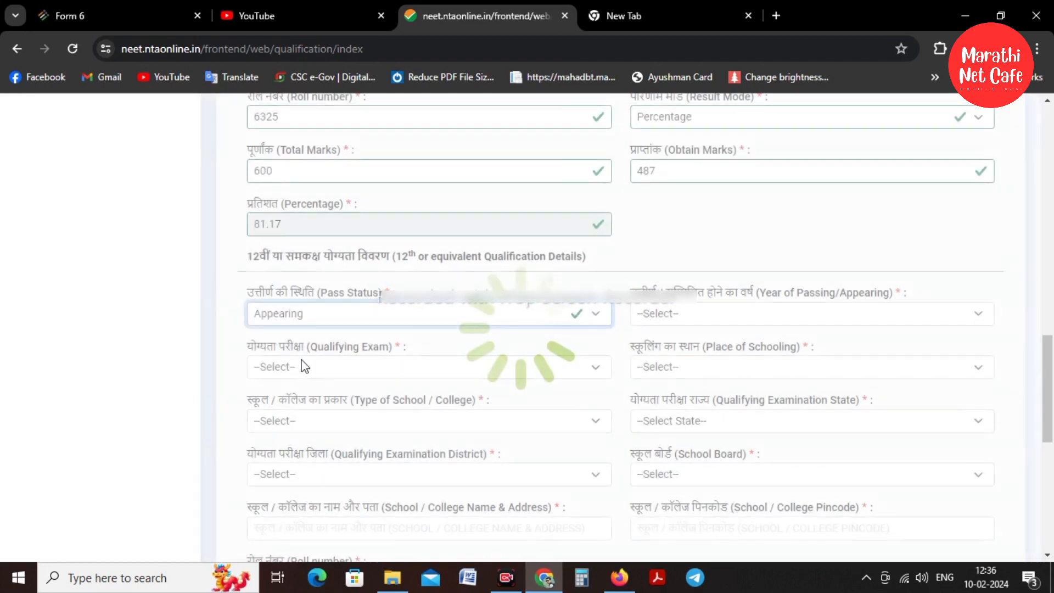
click(724, 316)
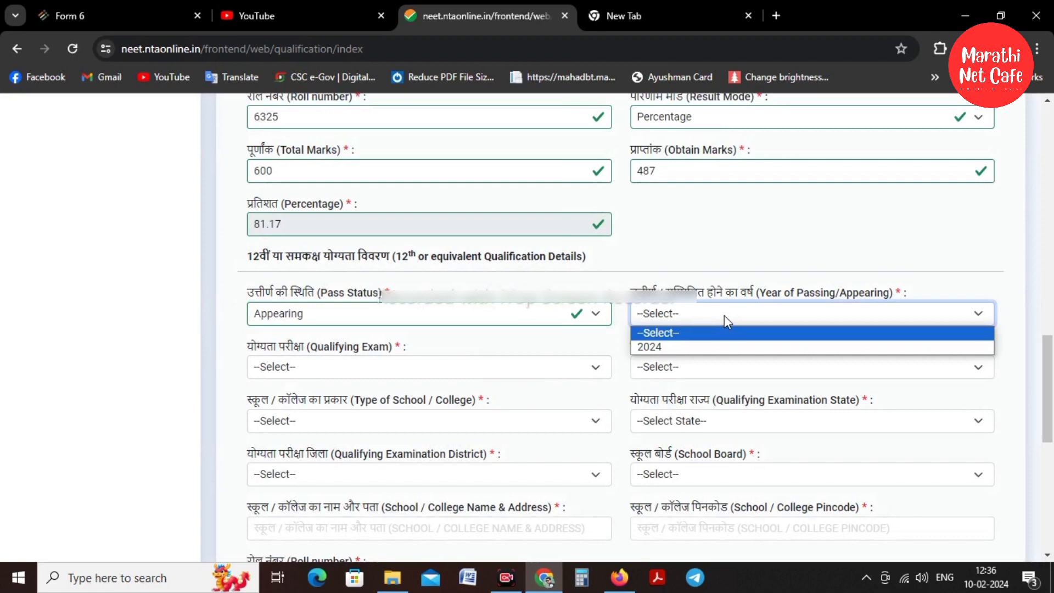
click(661, 344)
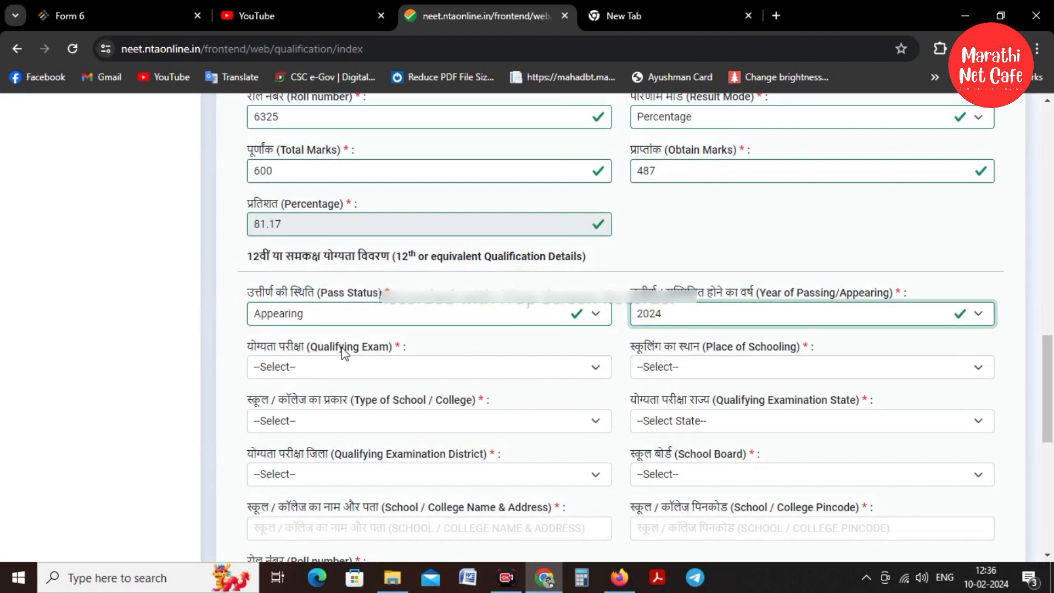
Set the 12th section's qualifying exam to Code 01 and its place of schooling to Urban
click(307, 367)
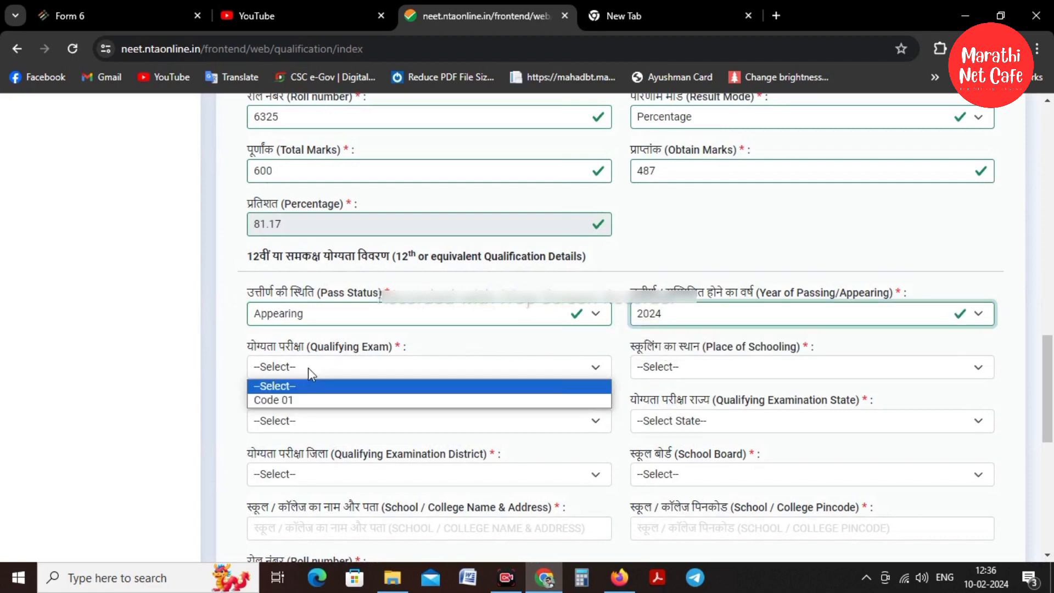
click(291, 401)
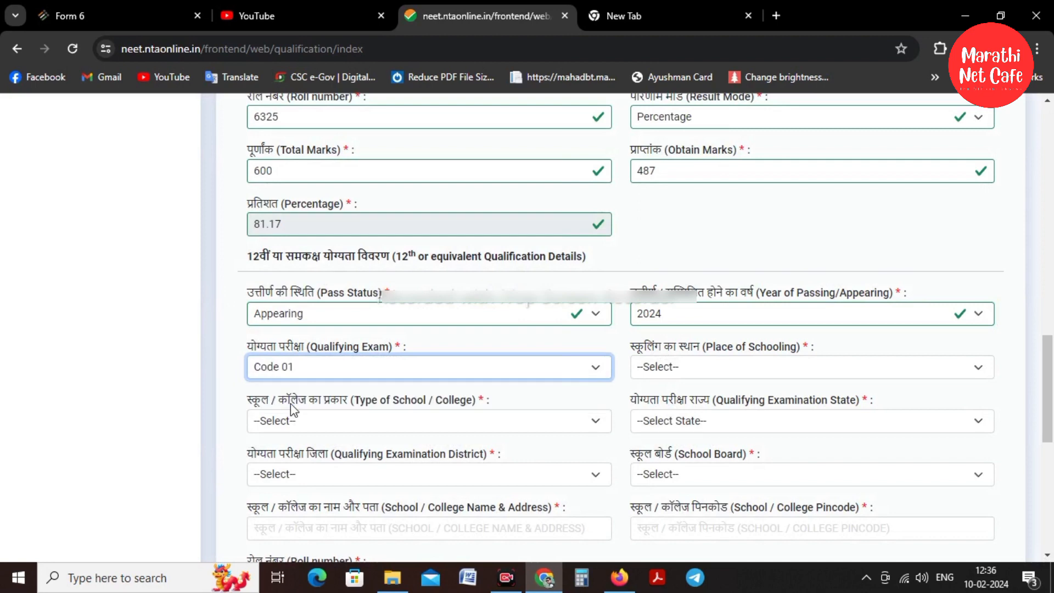
click(697, 370)
click(652, 399)
Set the 12th qualification's type of school to Private Unaided
scroll(580, 357, down, 2)
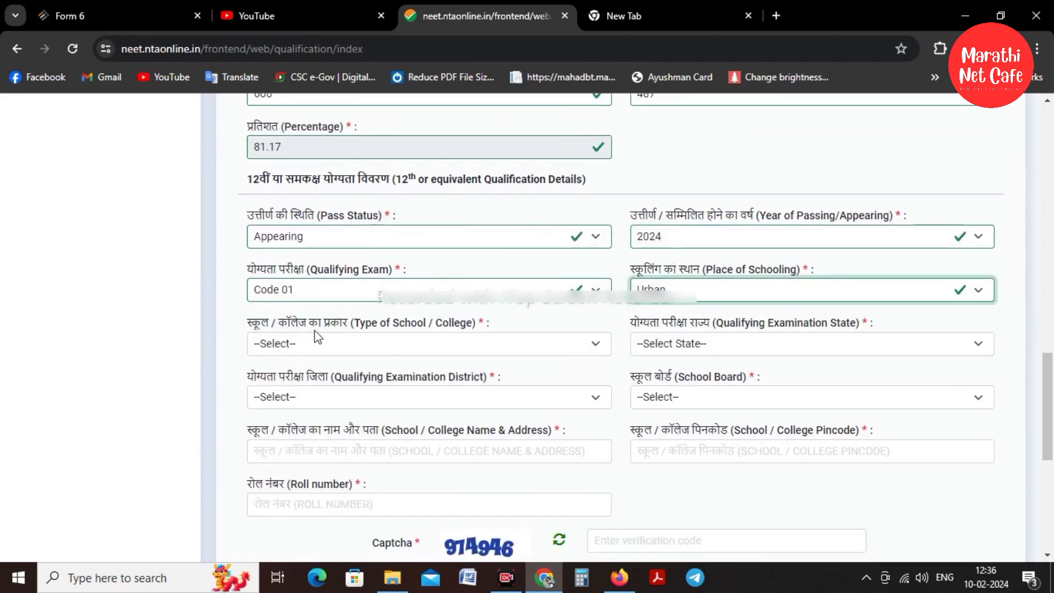
click(300, 353)
click(278, 459)
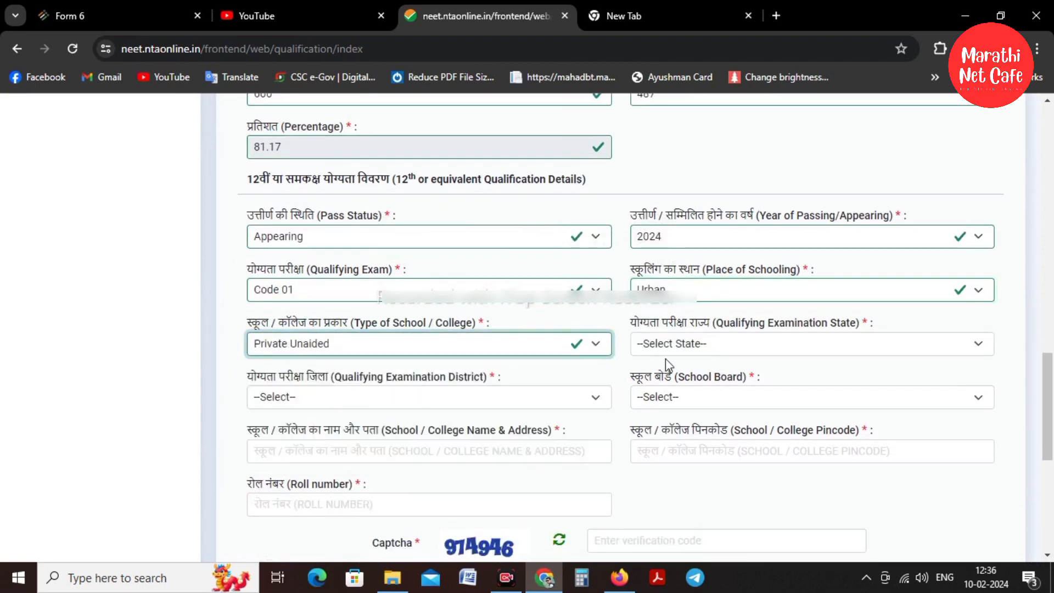
Set the 12th qualification's examination state to MAHARASHTRA and its examination district to Sangli
click(720, 348)
scroll(686, 170, down, 4)
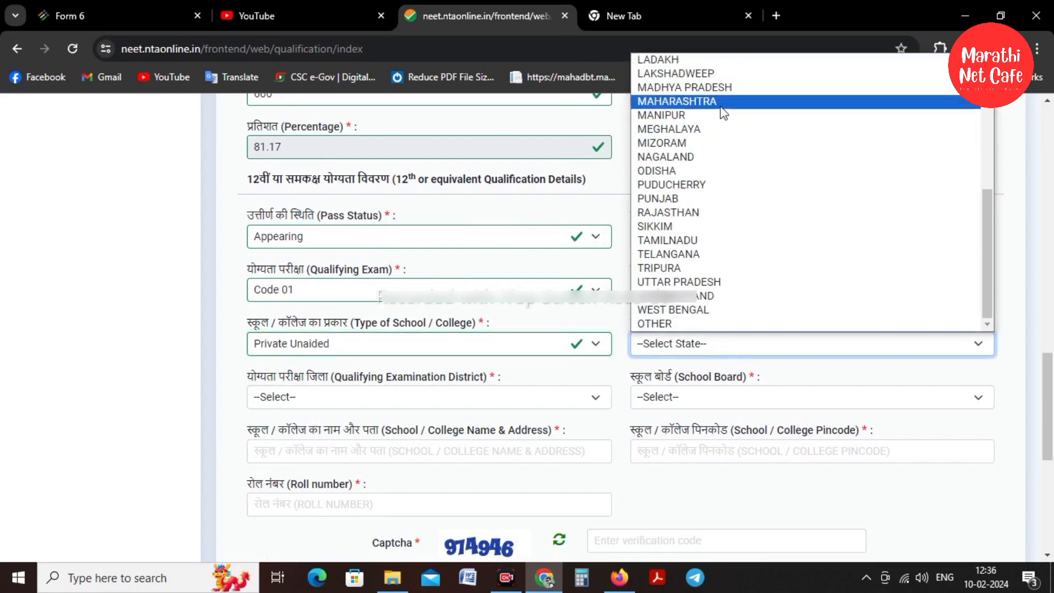
click(675, 101)
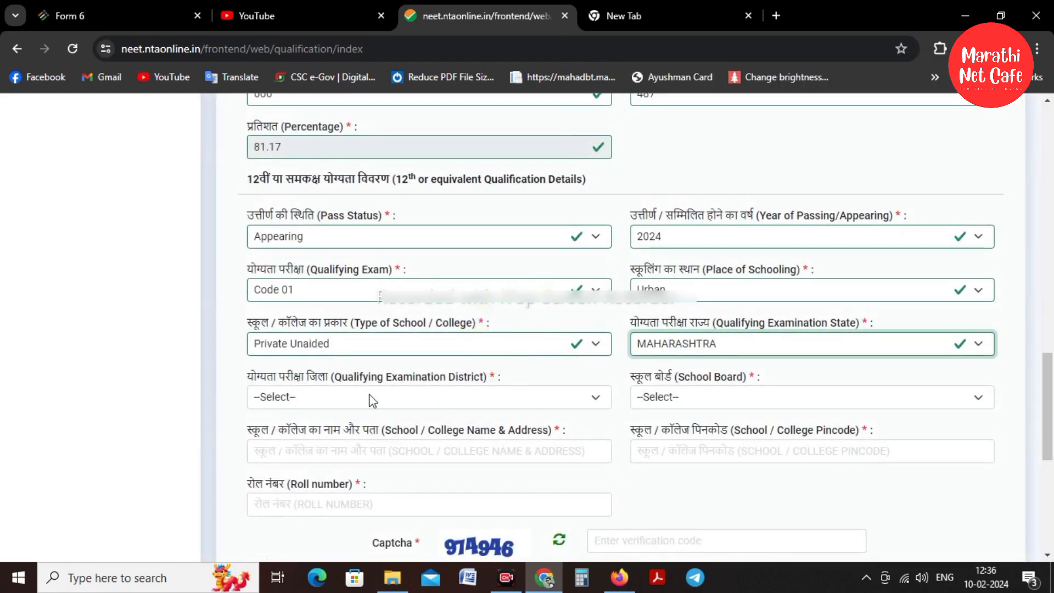
click(300, 387)
scroll(301, 308, down, 4)
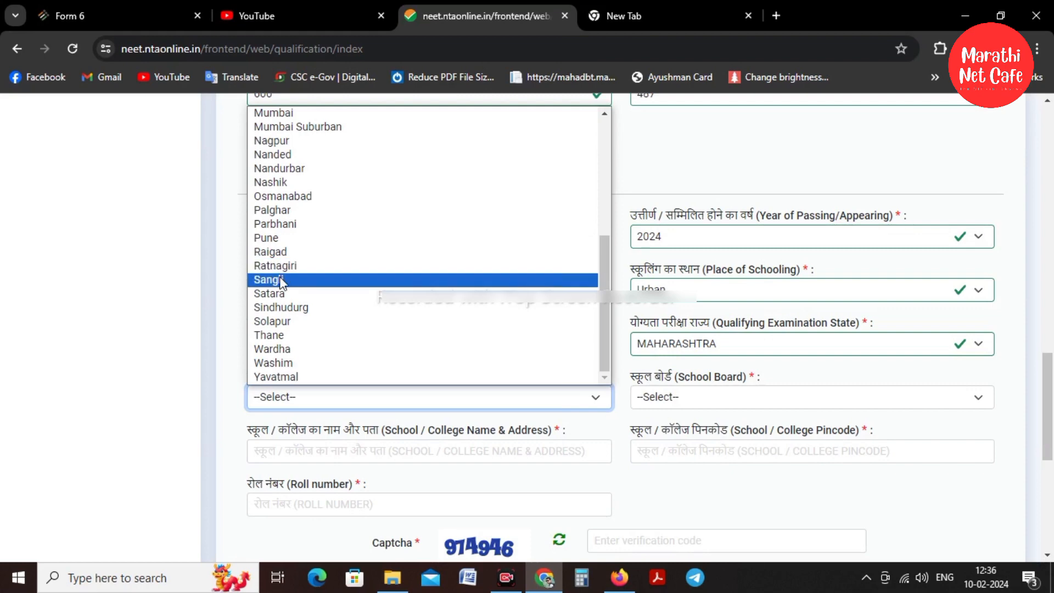
click(283, 277)
Set the 12th qualification's school board to MAHARASHTRA STATE BOARD OF SEC. & HR. SECONDARY EDUCATION
click(686, 403)
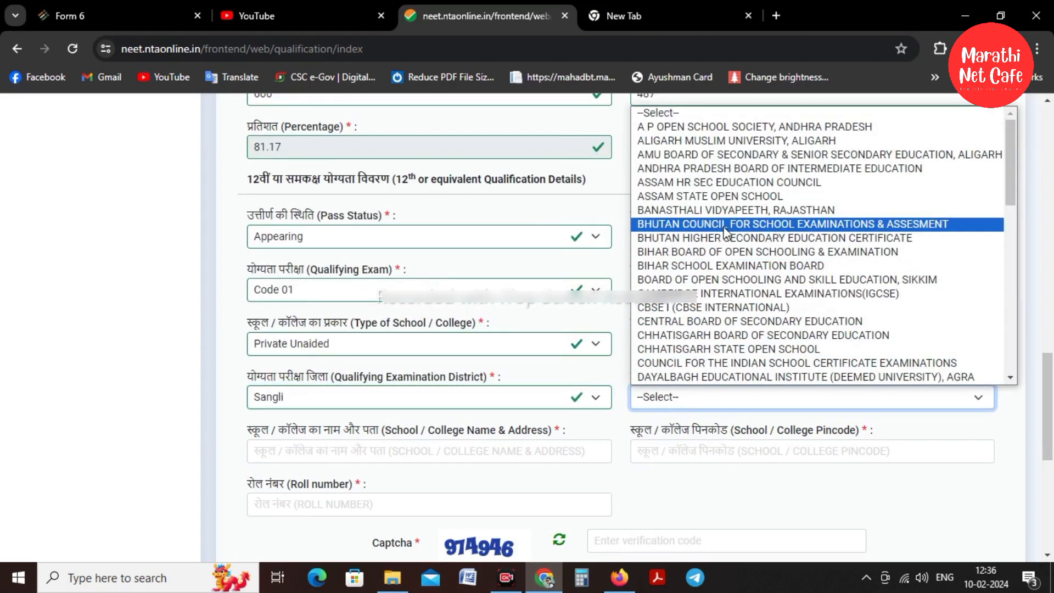
text(mah)
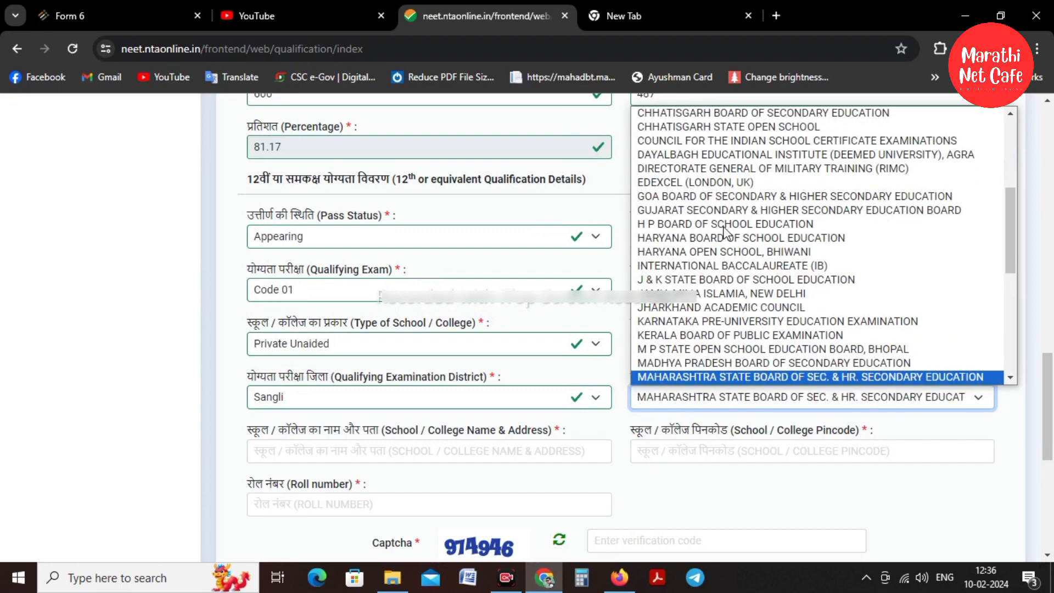
key(Return)
Enter BALWANT COLLEGE VITA as the 12th qualification's school/college name and address
click(397, 451)
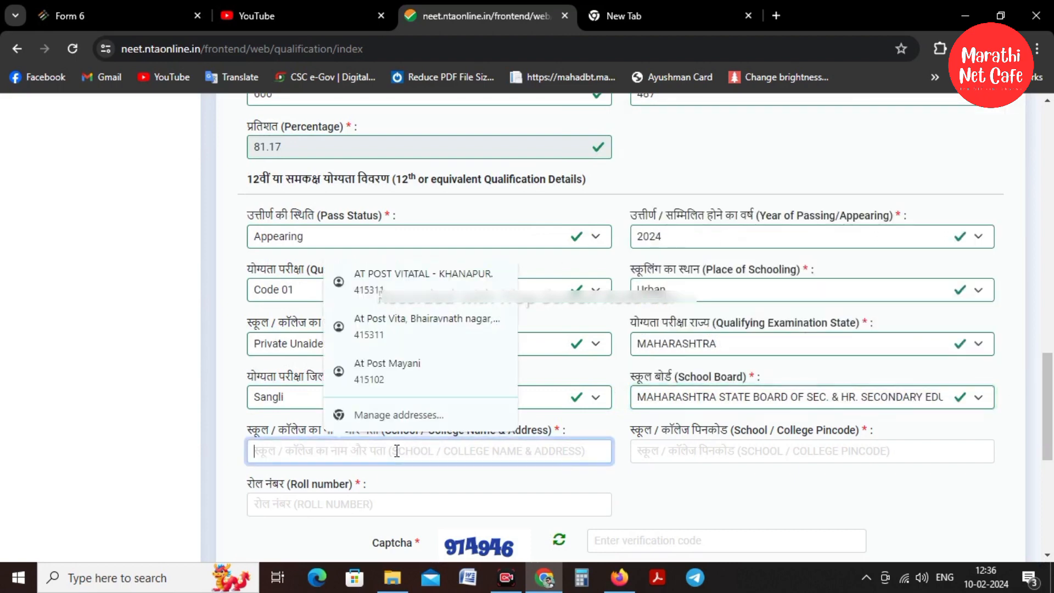
text(BALWANT COLL)
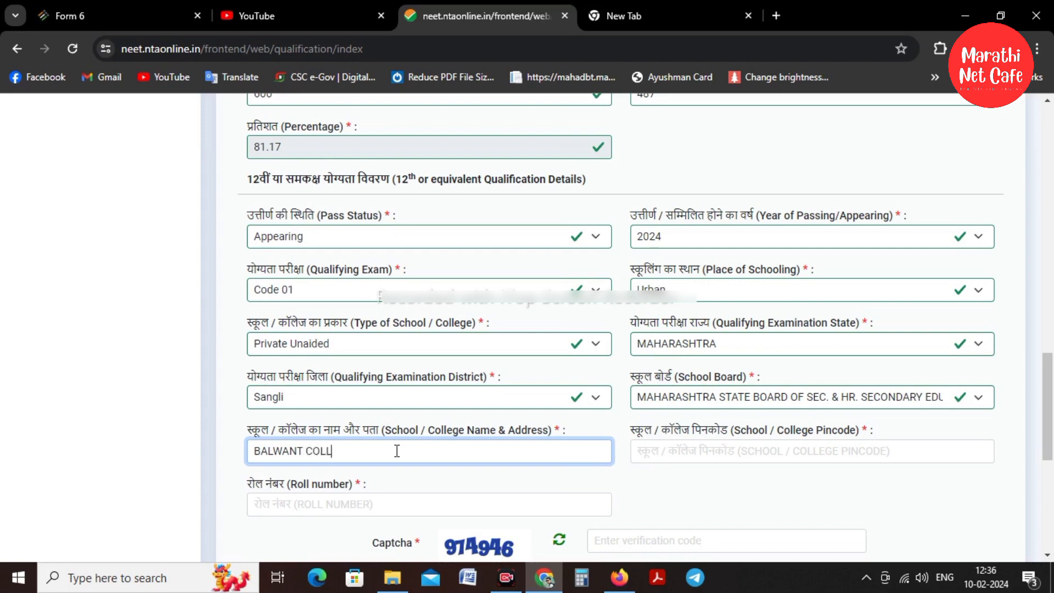
text(EGE VITA)
Enter the college's pincode for the 12th qualification
click(733, 455)
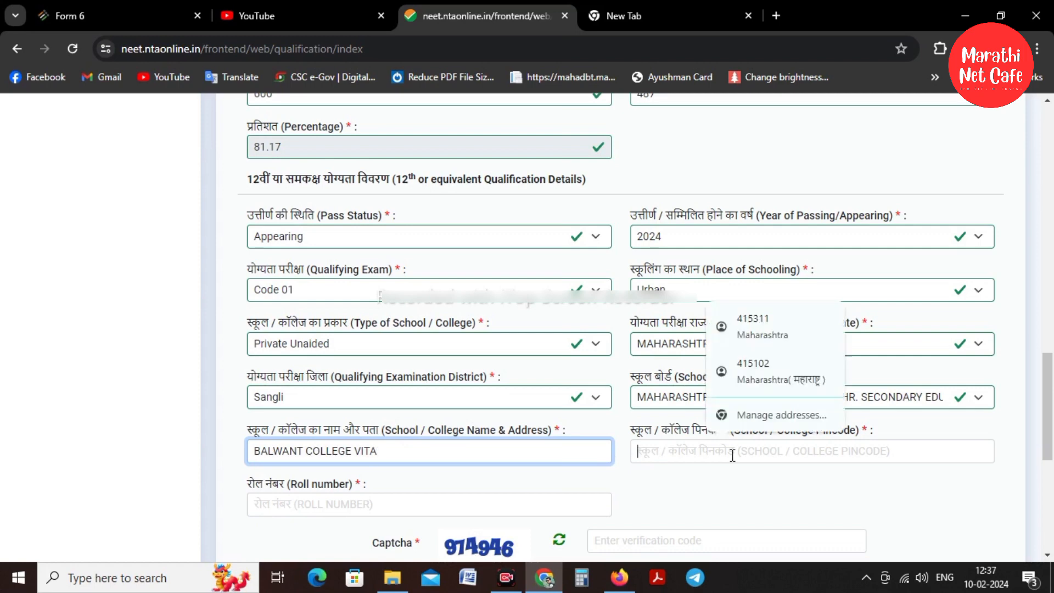
text(415631)
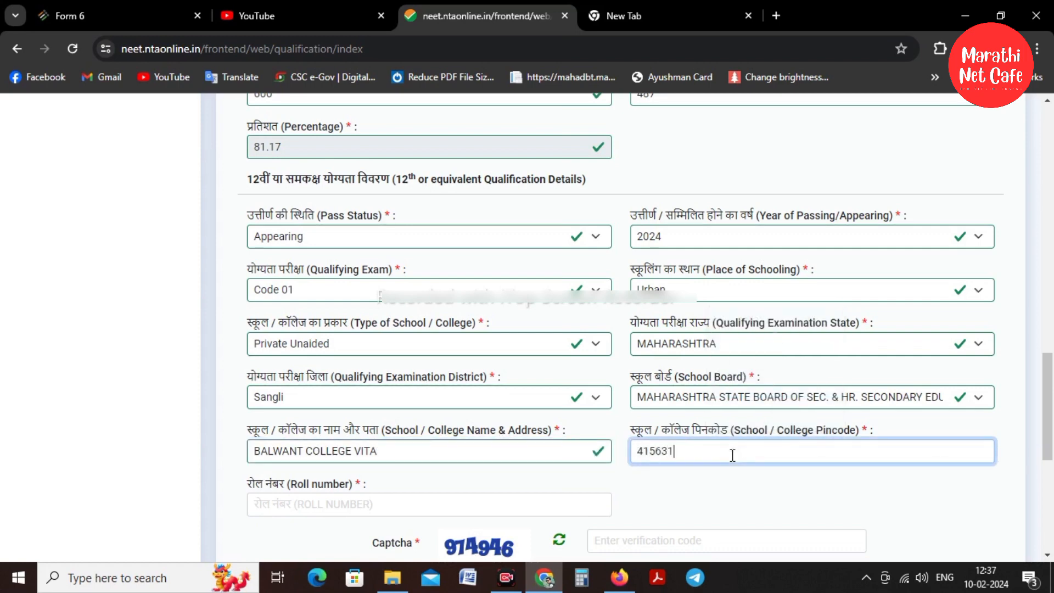
key(BackSpace)
key(BackSpace)
key(BackSpace)
text(31)
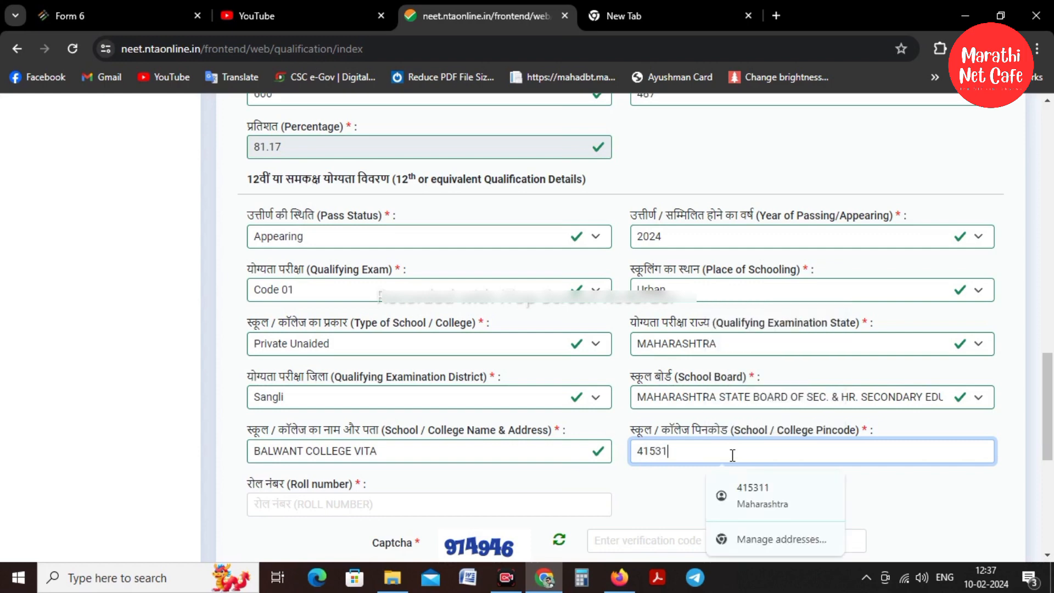
text(1)
Enter the candidate's roll number for the 12th qualification
scroll(734, 455, down, 3)
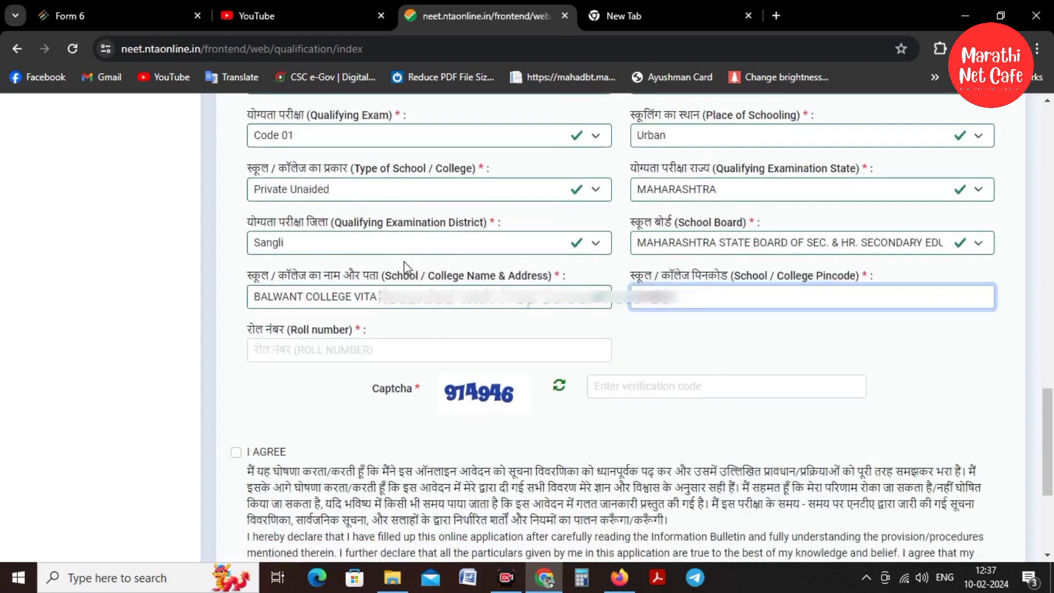
click(325, 350)
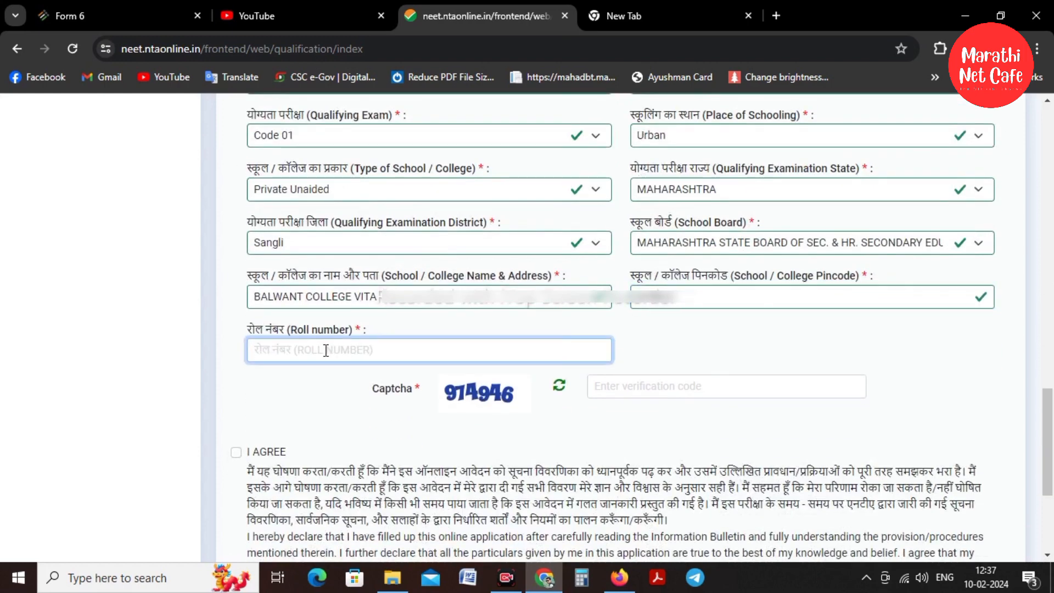
Enter the captcha verification code, agree to the declaration and save the qualification details
click(641, 380)
text(974946)
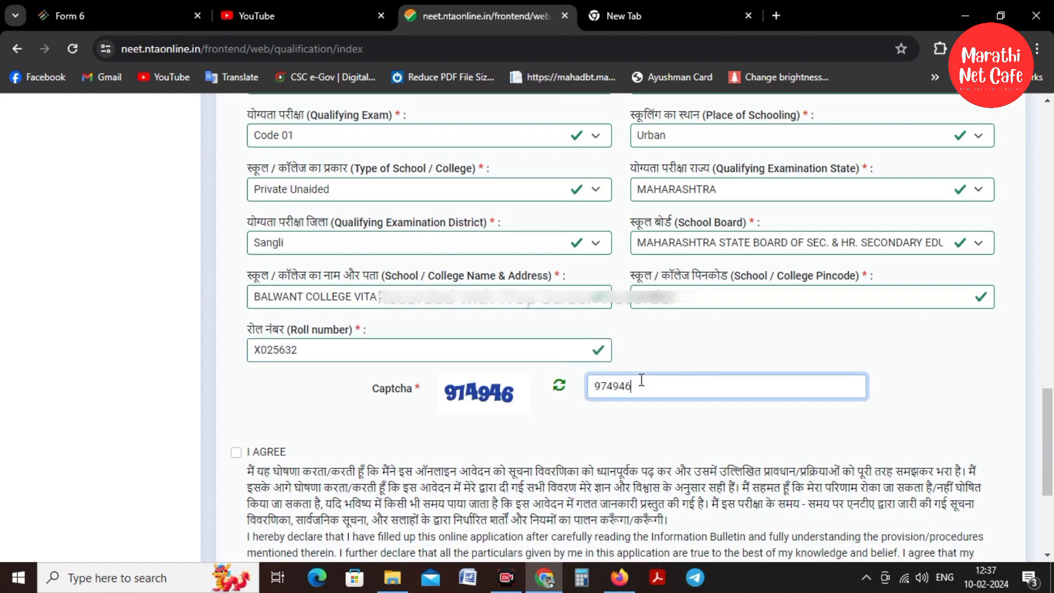
scroll(641, 380, down, 3)
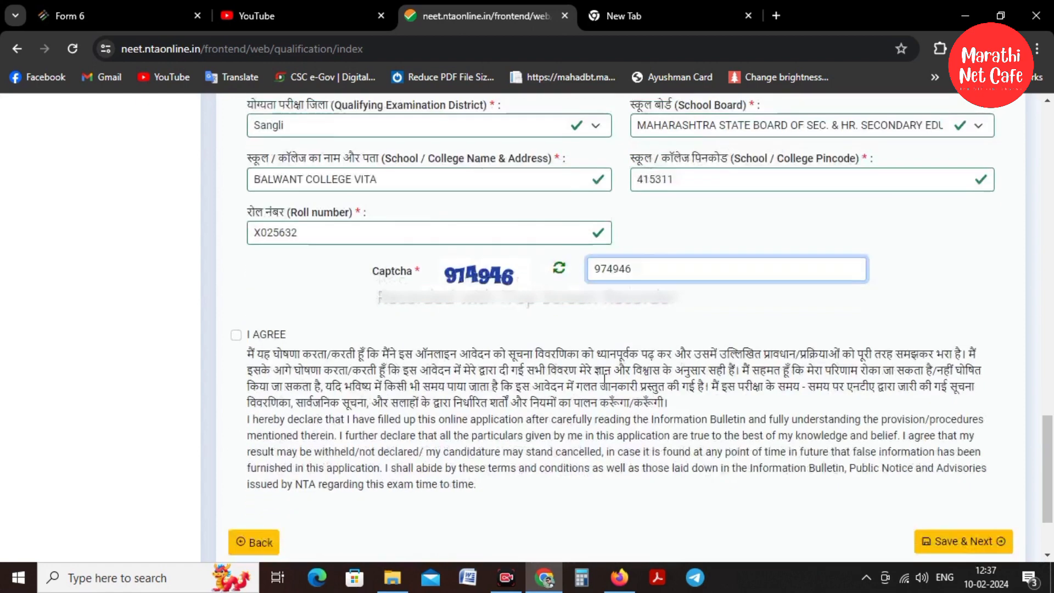
click(236, 297)
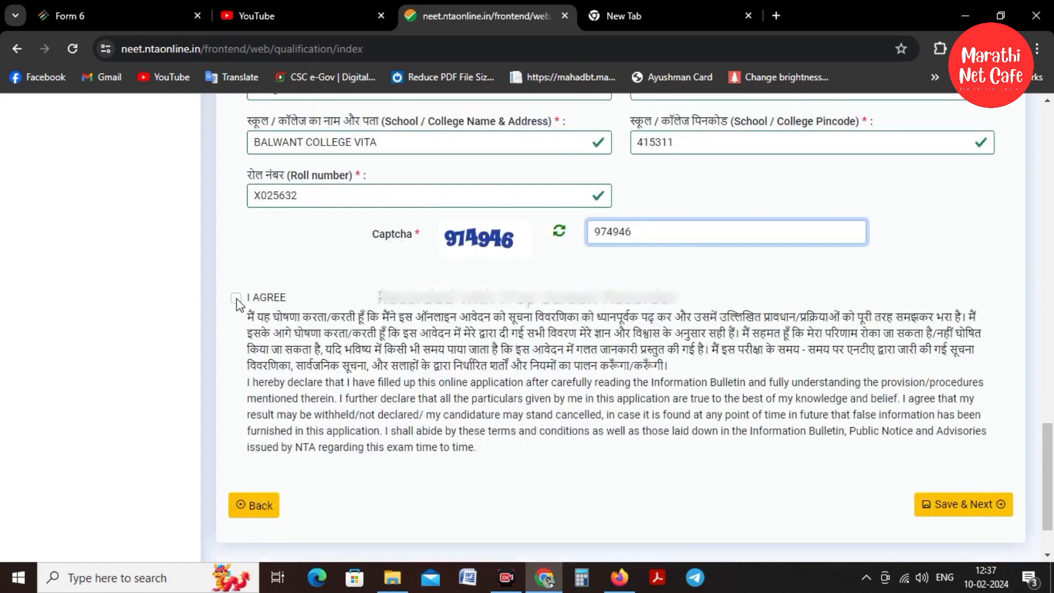
click(935, 499)
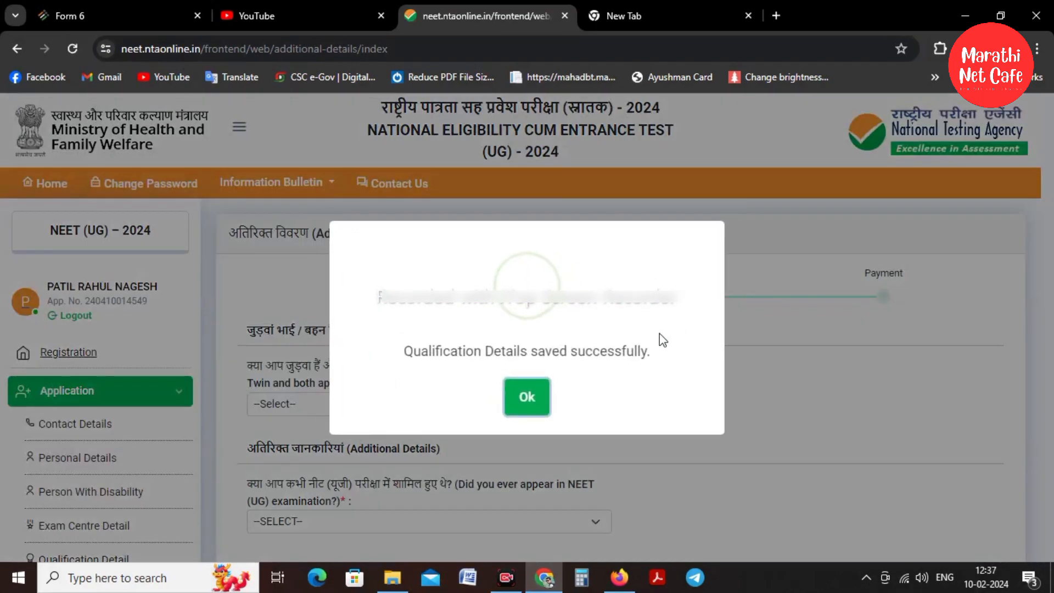
click(541, 397)
In the additional details, answer No to the twin question and NO to having ever appeared in the NEET (UG) examination
scroll(591, 308, down, 1)
scroll(591, 308, down, 1)
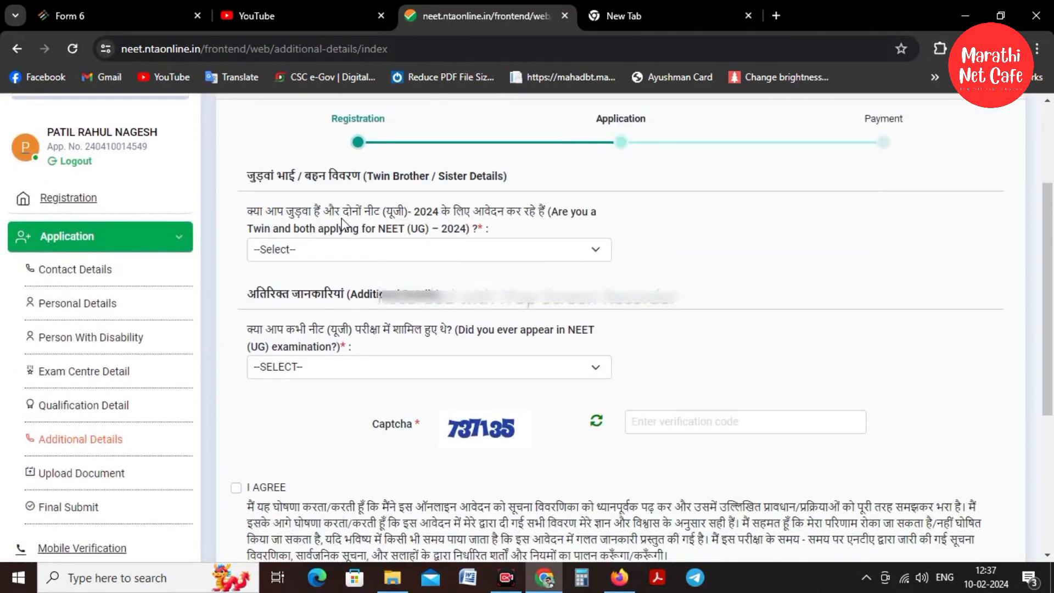
click(354, 253)
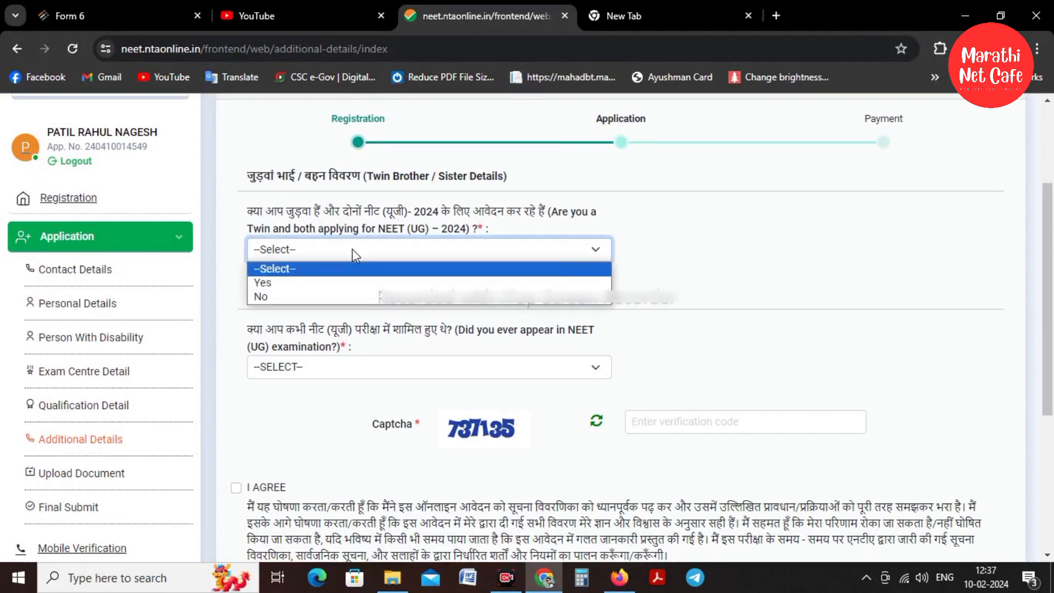
click(268, 295)
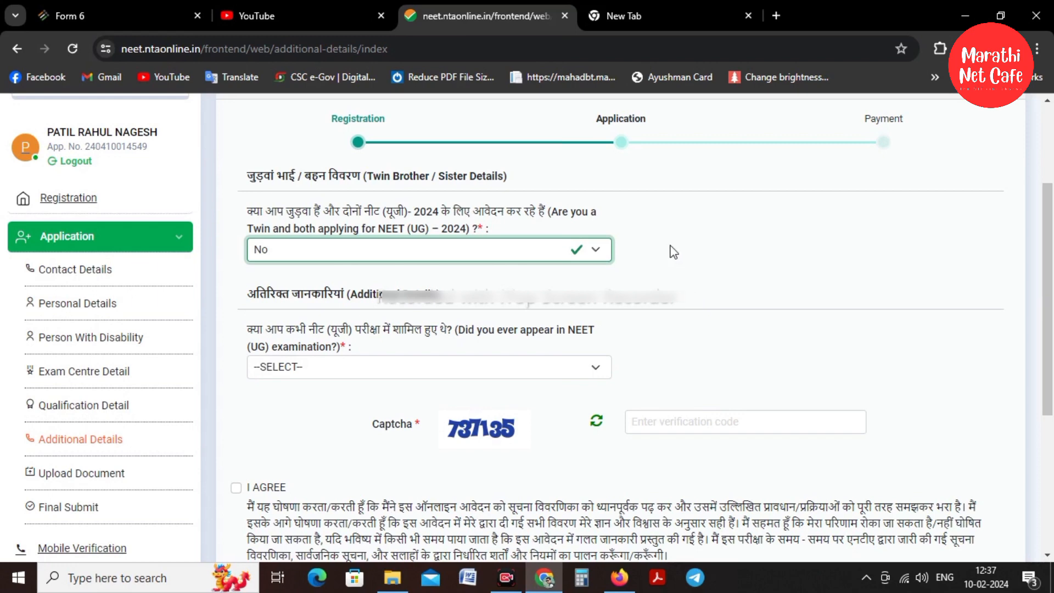
scroll(673, 253, down, 1)
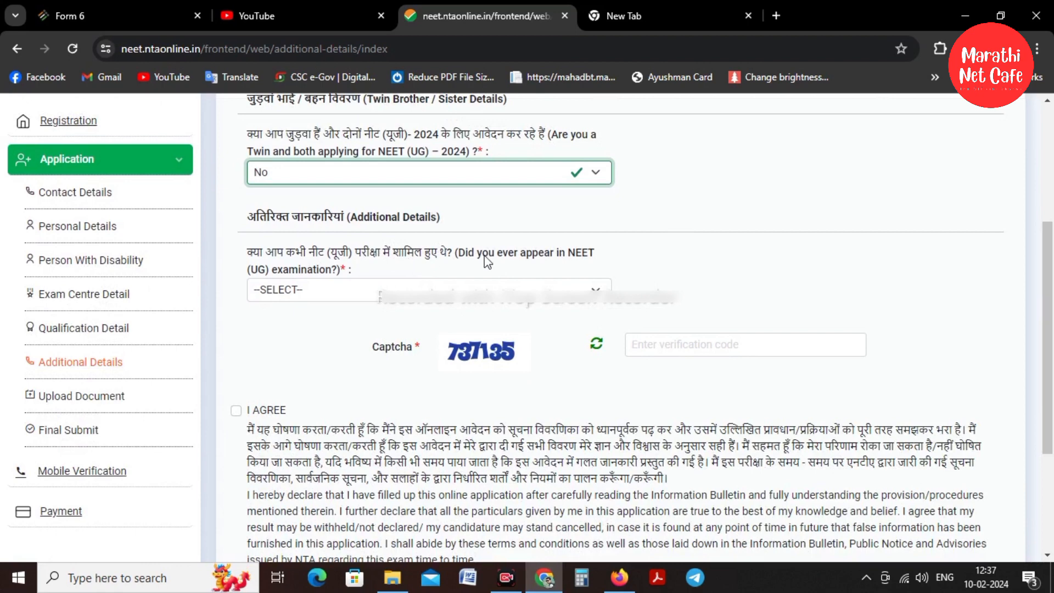
click(294, 296)
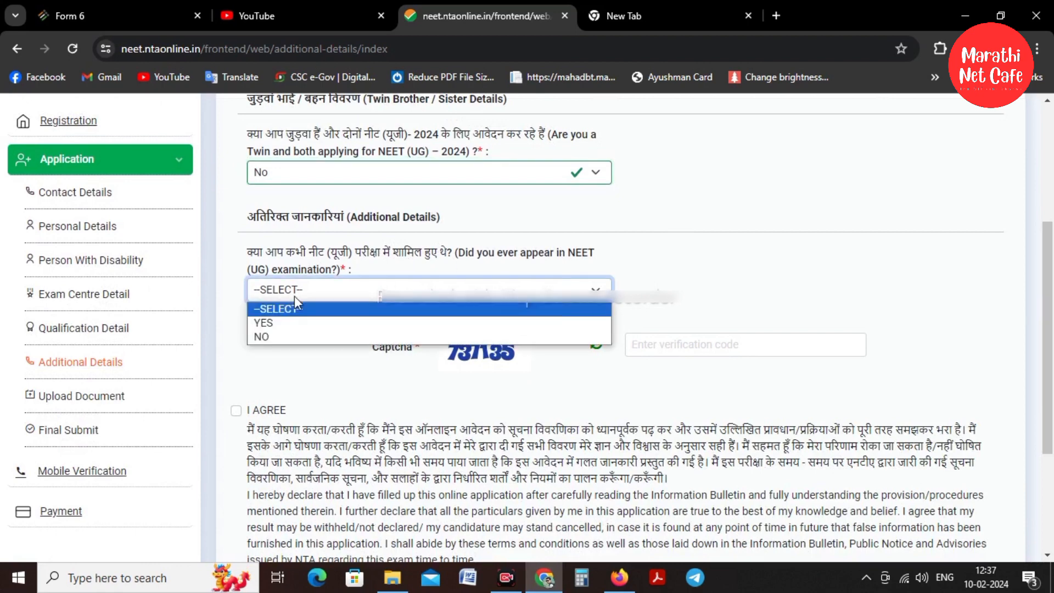
click(282, 336)
Enter the captcha verification code, accept the declaration and save the additional details to reach the document upload section
scroll(372, 270, down, 2)
click(679, 262)
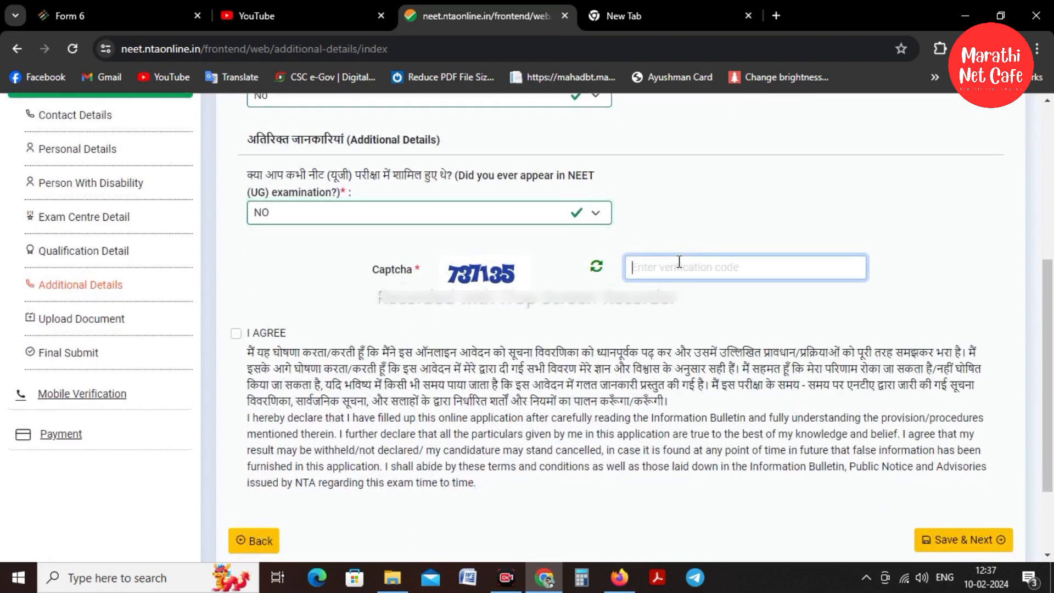
text(737135)
click(236, 333)
click(956, 543)
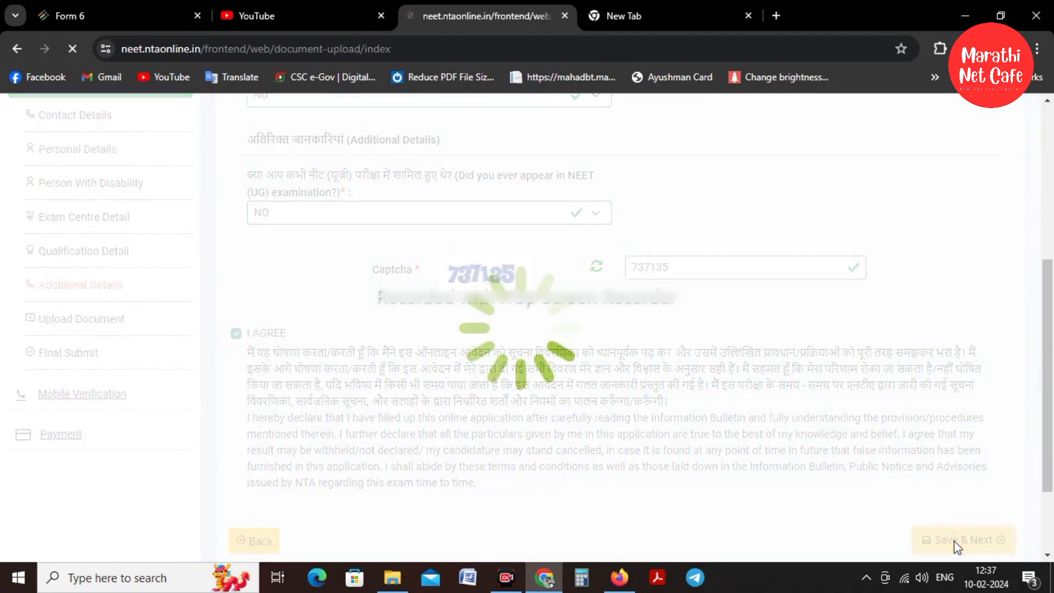
click(525, 395)
scroll(523, 397, down, 3)
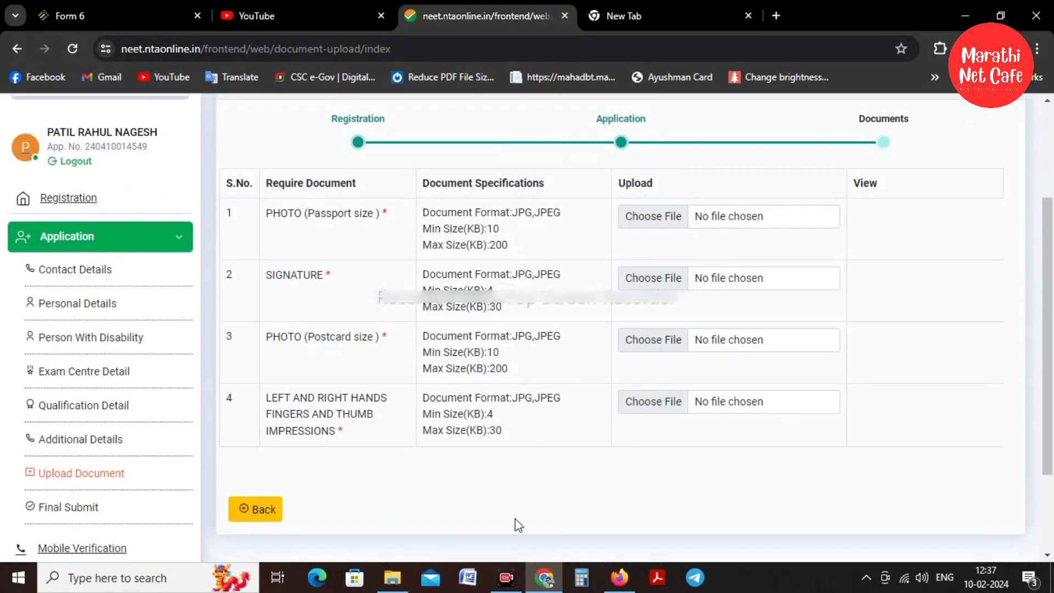
click(504, 575)
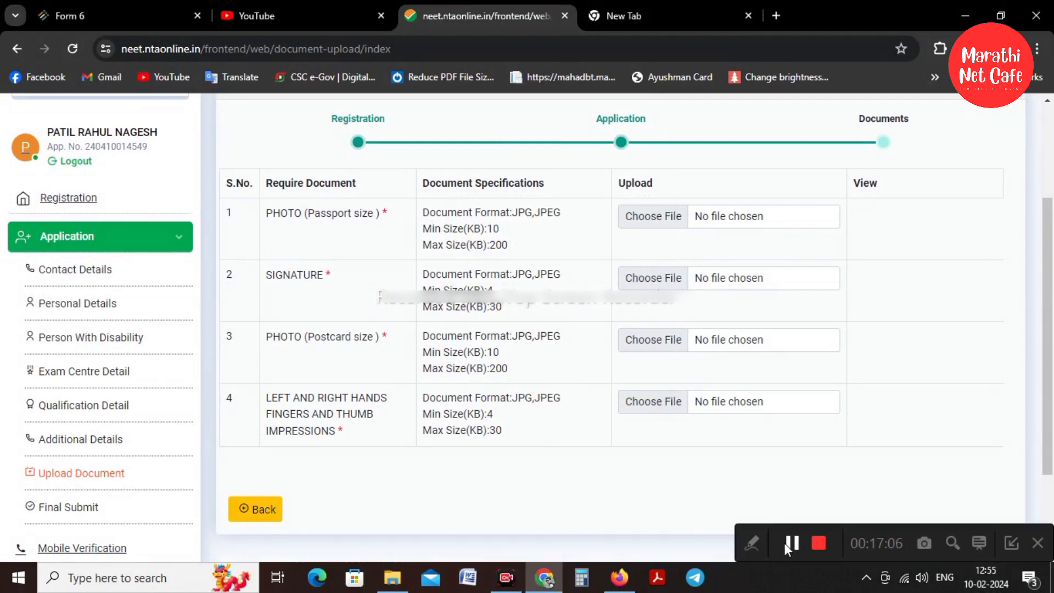
click(1011, 542)
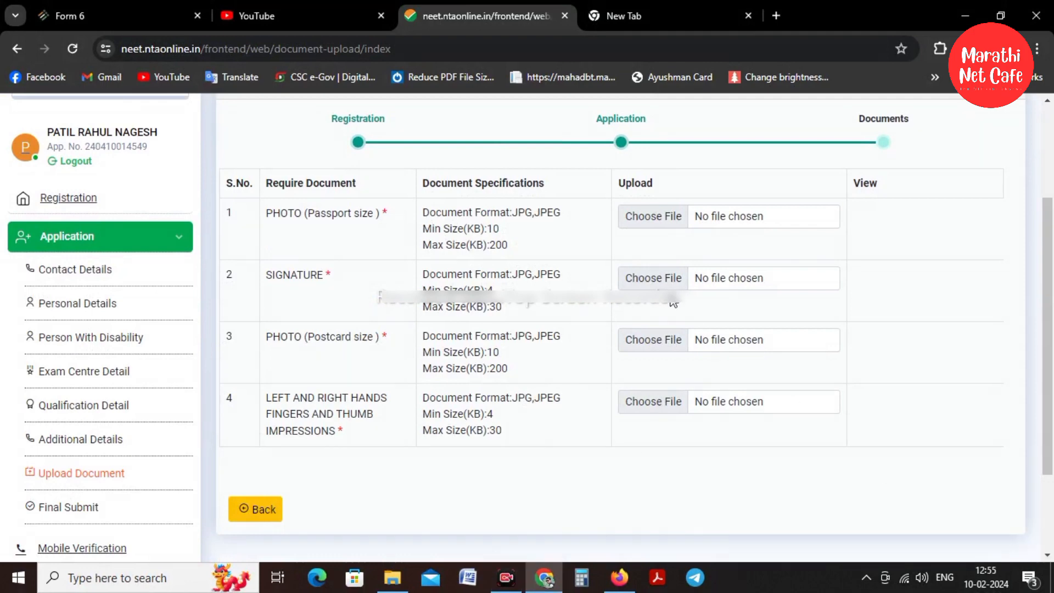
Upload the candidate's passport size photo from the Downloads folder
click(639, 225)
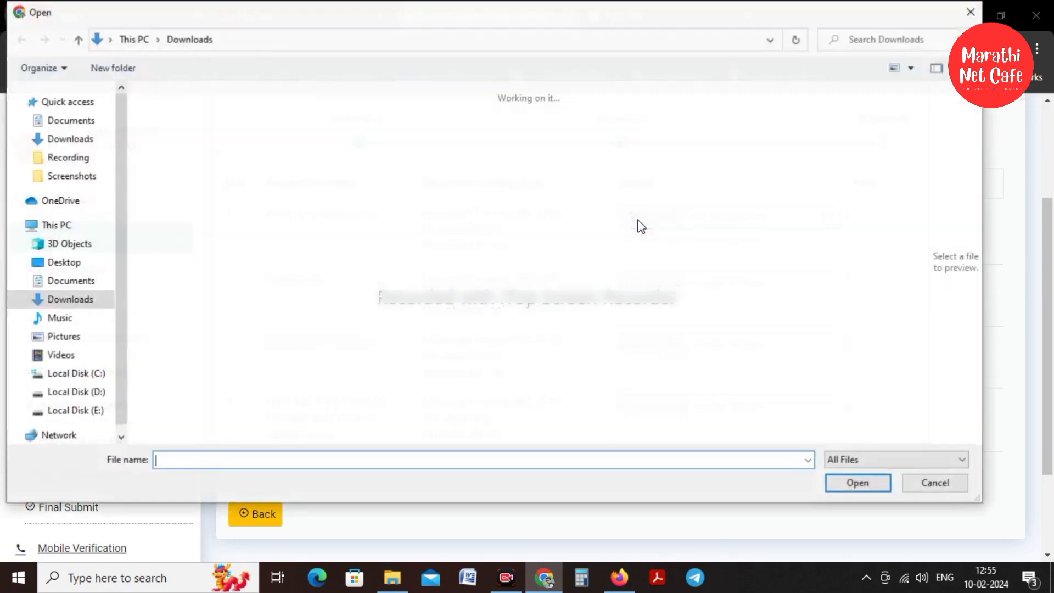
click(449, 141)
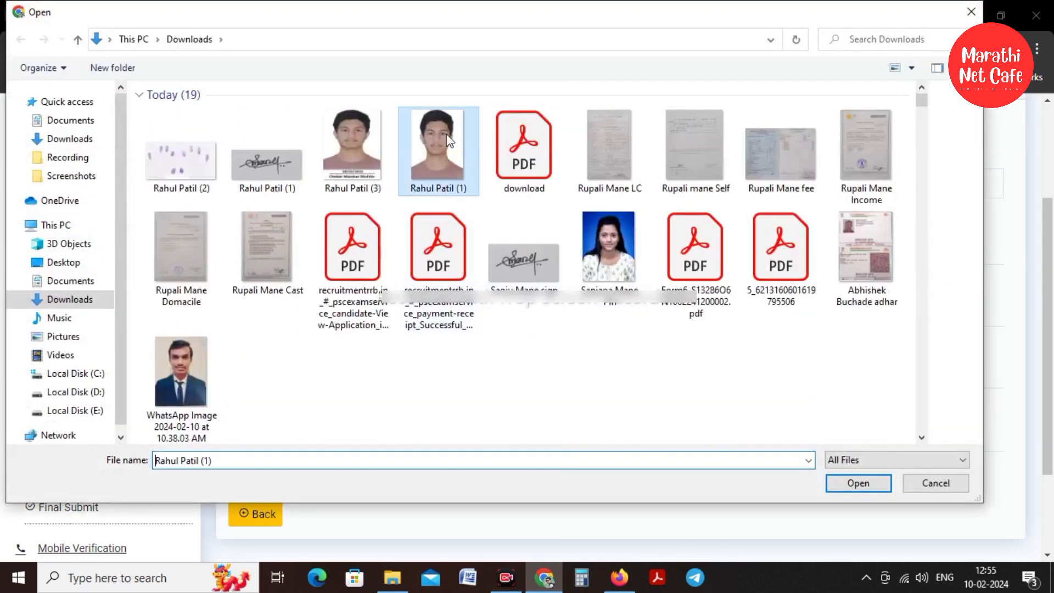
click(869, 484)
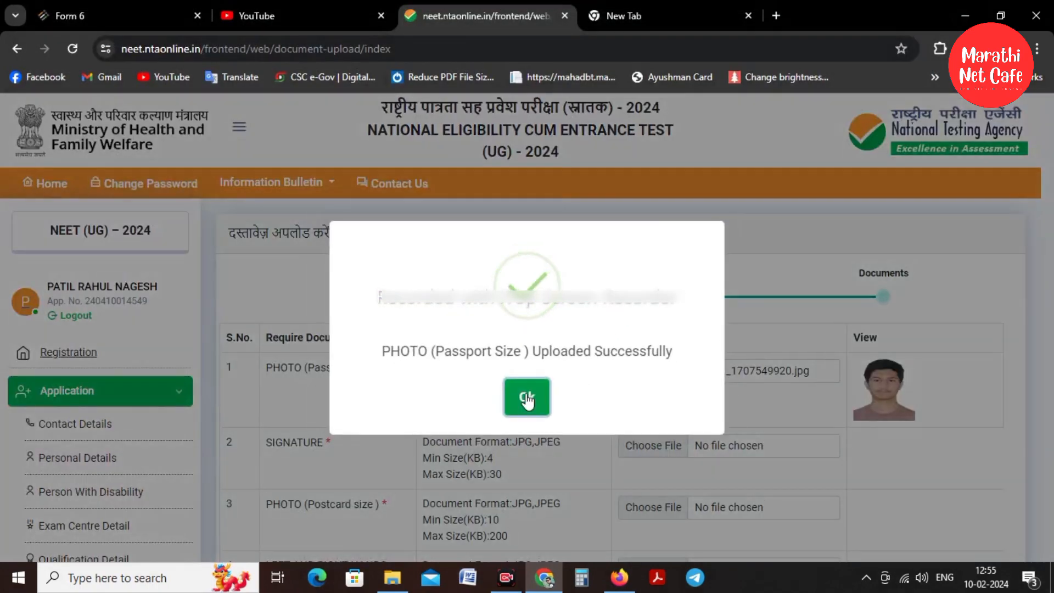
click(527, 399)
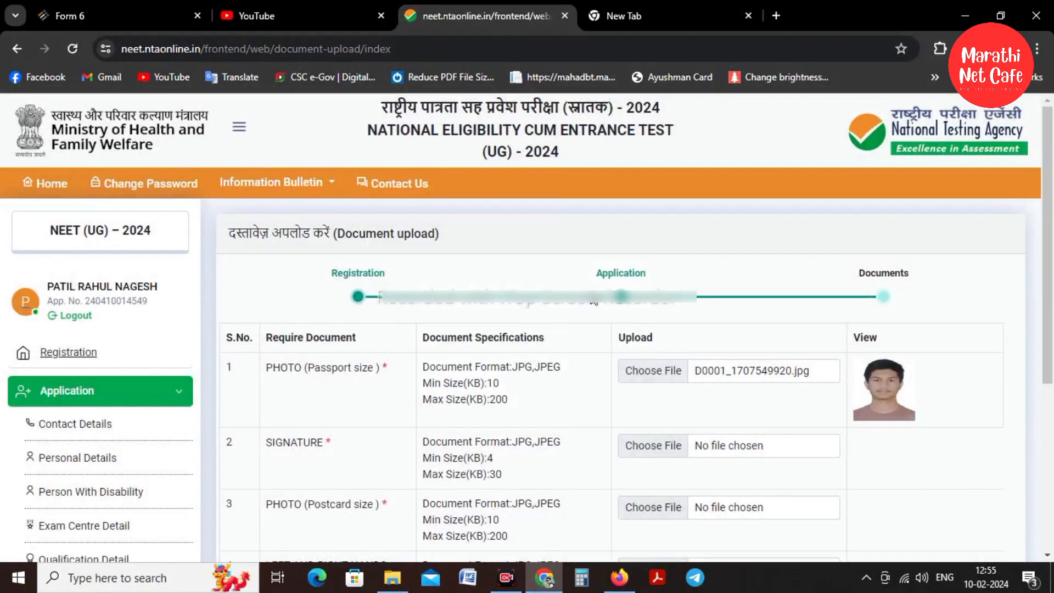
Upload the candidate's signature image from the Downloads folder
scroll(593, 302, down, 1)
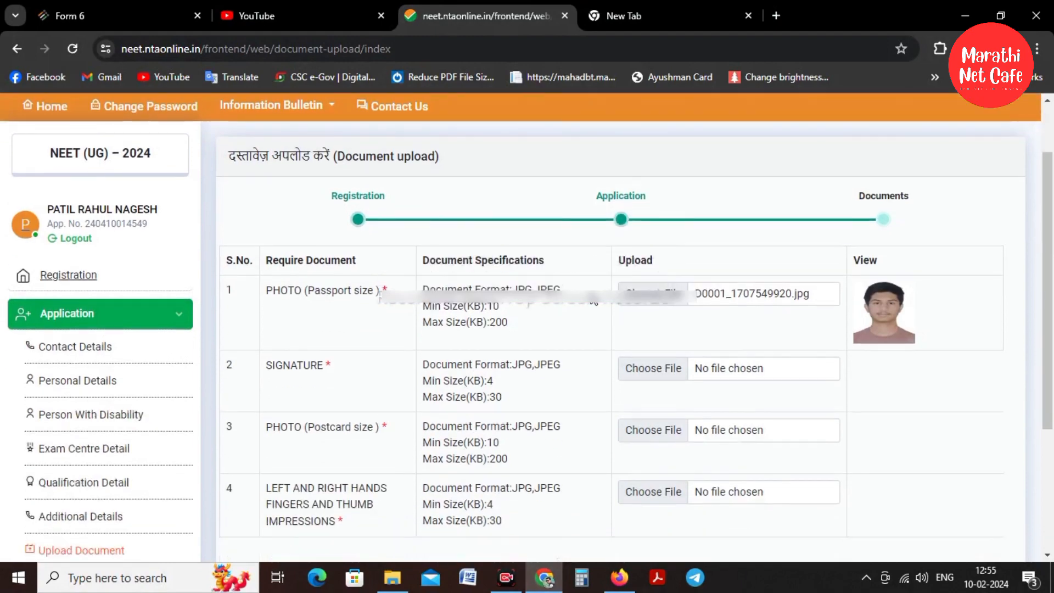
click(655, 372)
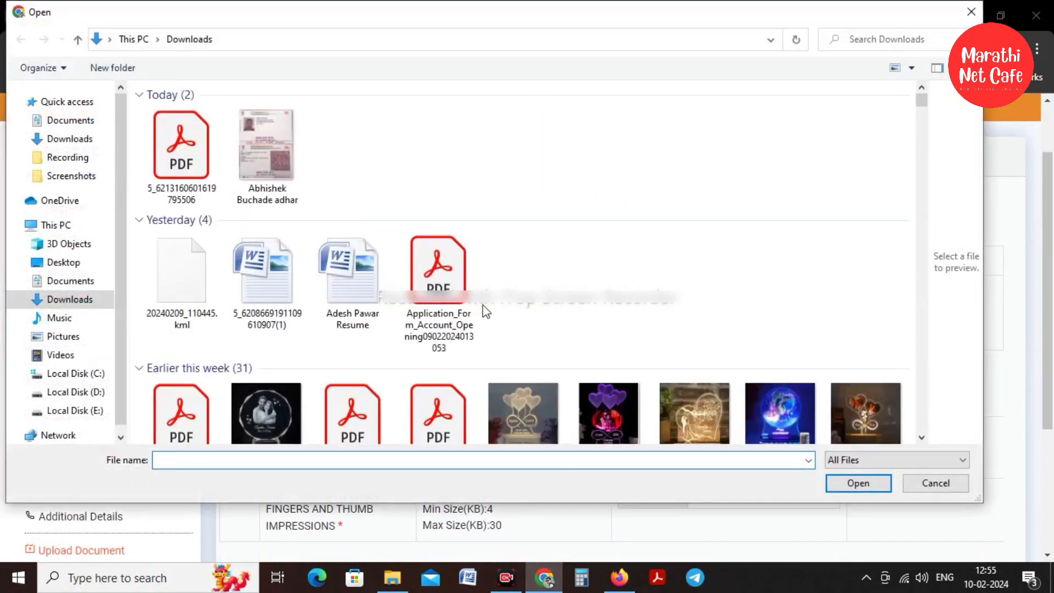
click(267, 164)
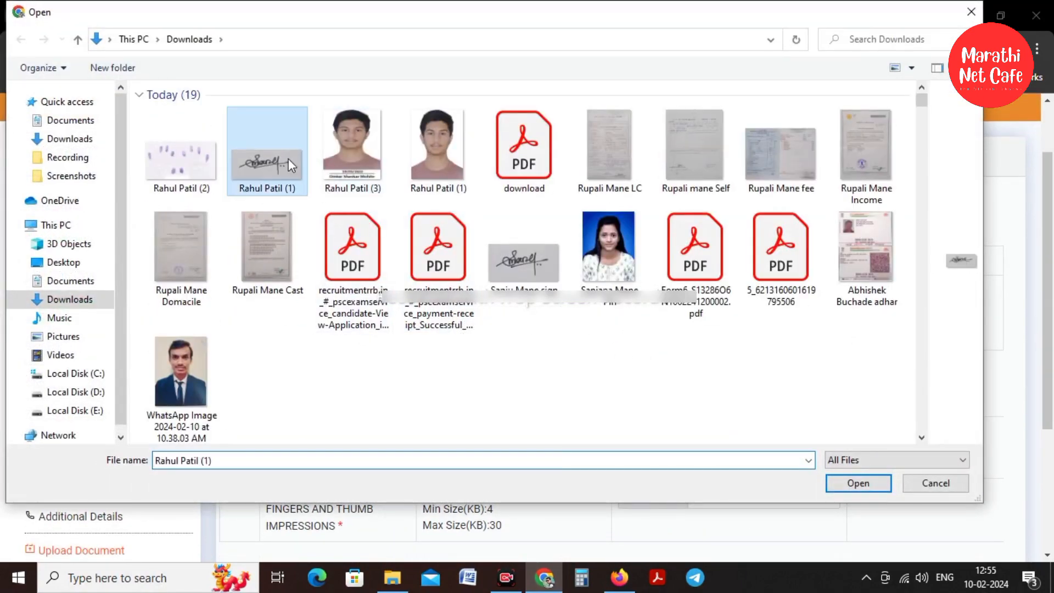
click(870, 488)
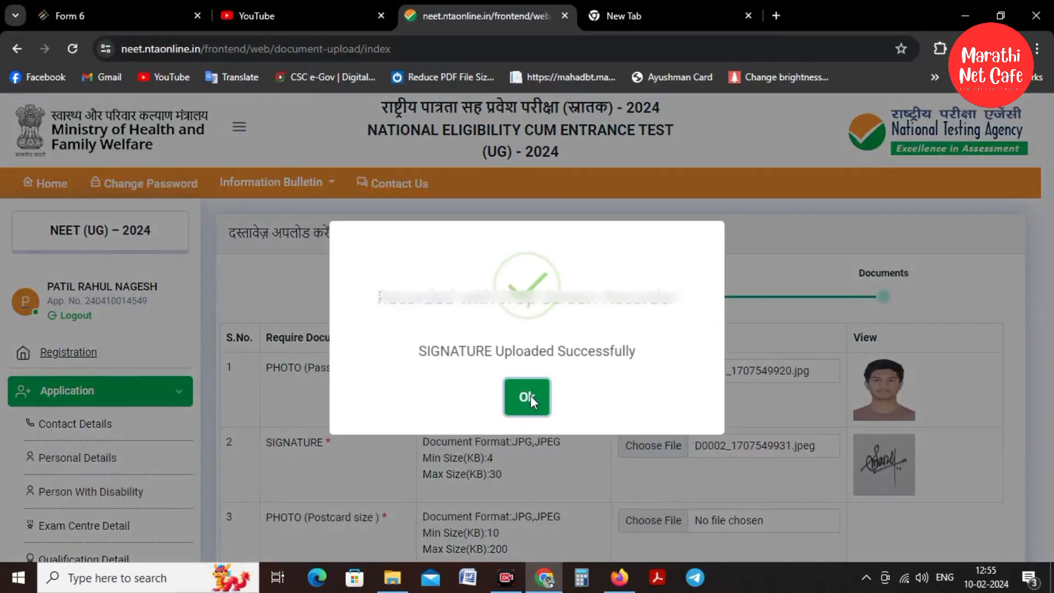
click(527, 396)
scroll(604, 384, down, 3)
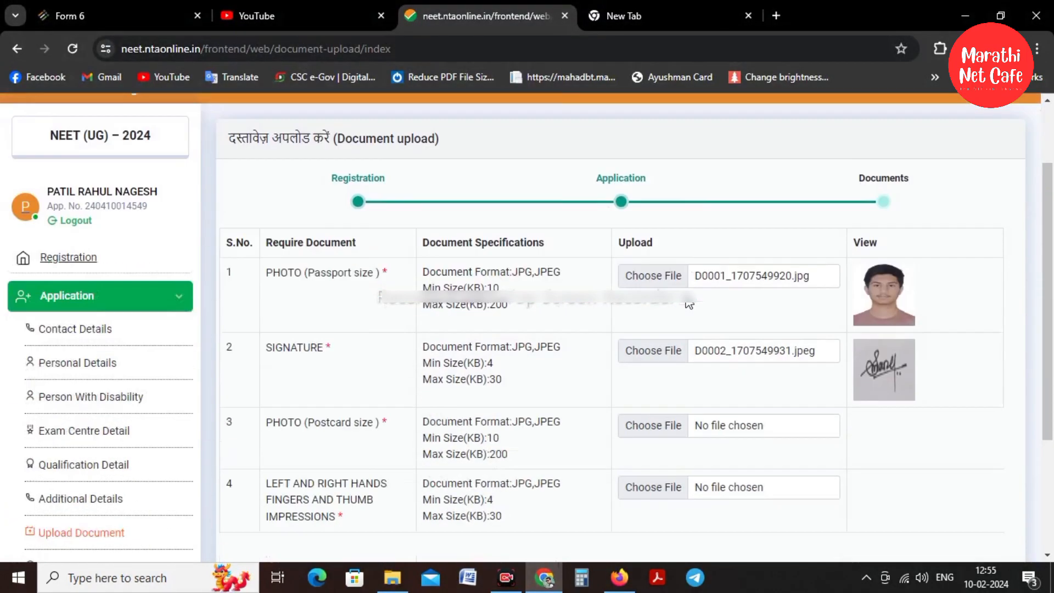
Upload the candidate's postcard size photo from the Downloads folder and acknowledge the upload
click(670, 366)
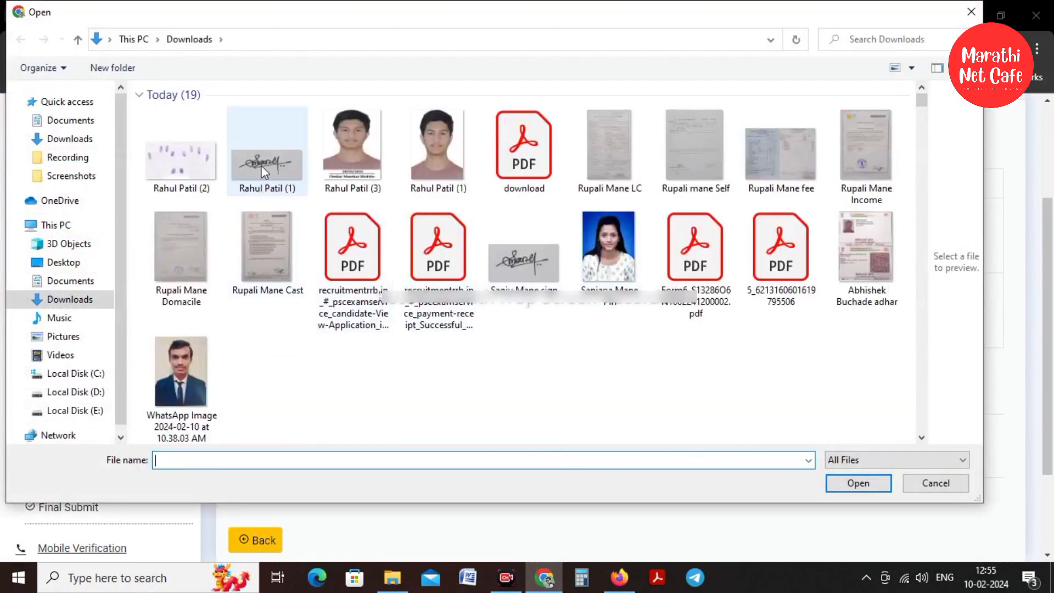
click(364, 166)
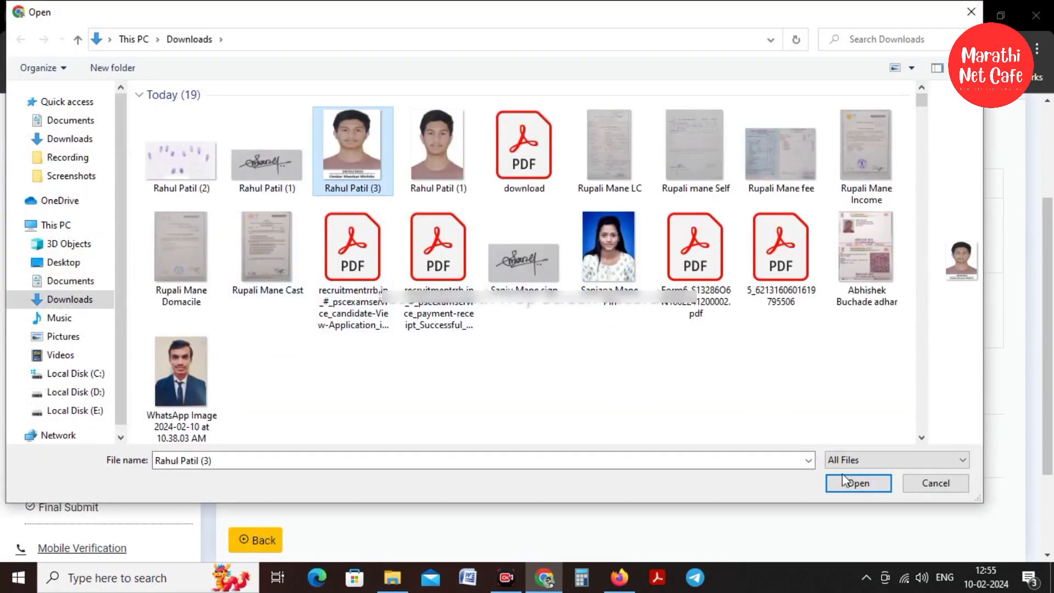
click(858, 483)
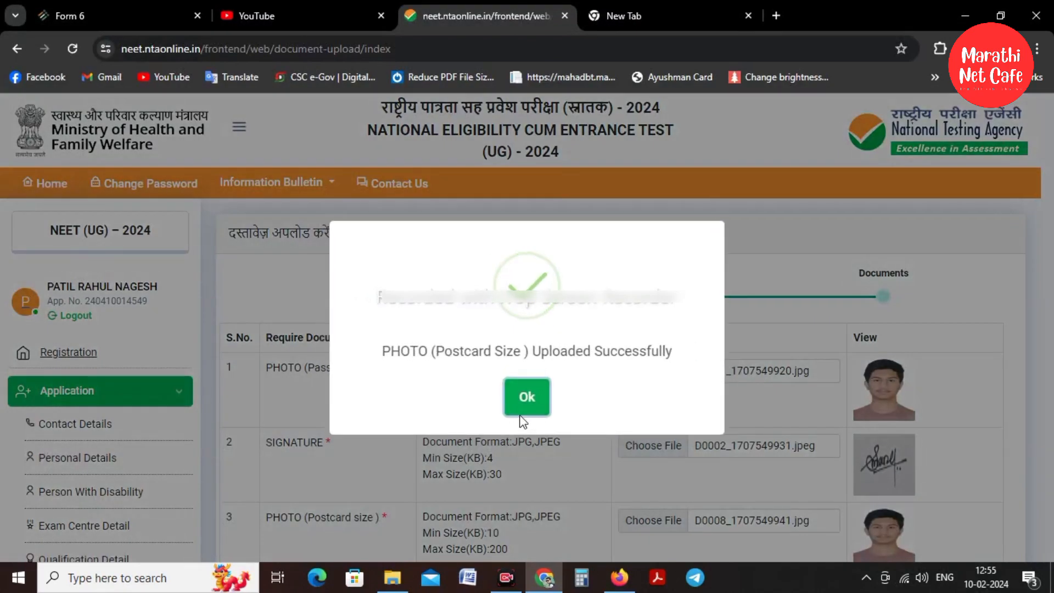
click(524, 406)
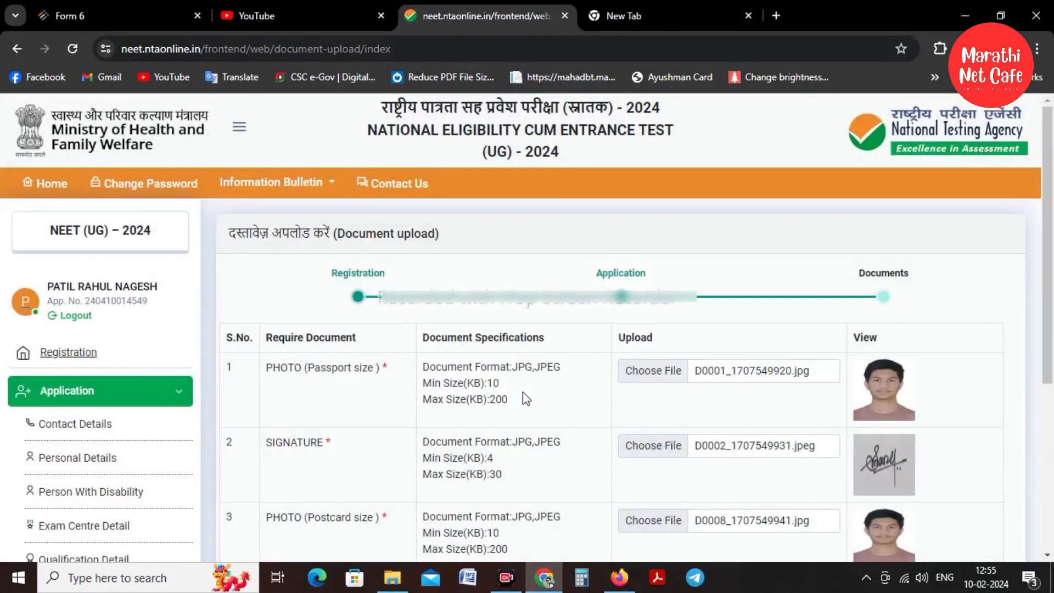
Upload the left and right hands fingers and thumb impressions image from the Downloads folder
scroll(526, 398, down, 3)
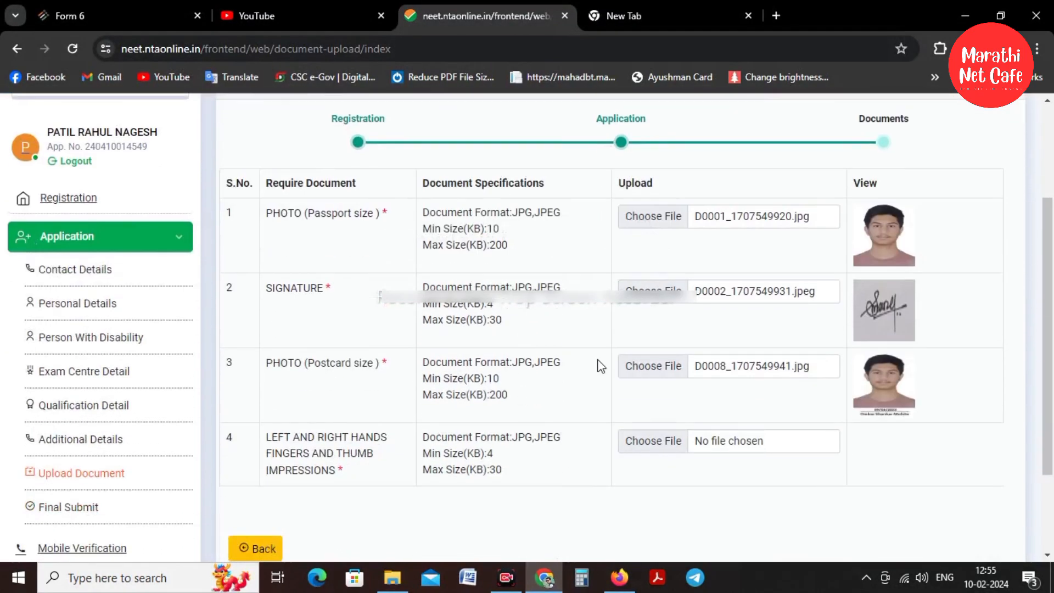
click(649, 441)
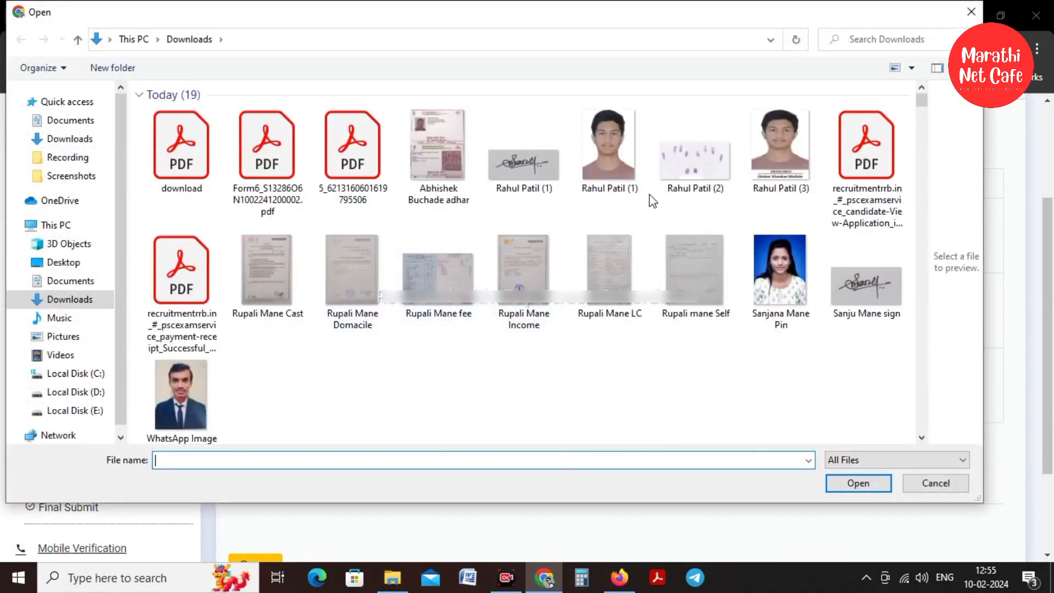
click(704, 171)
click(859, 482)
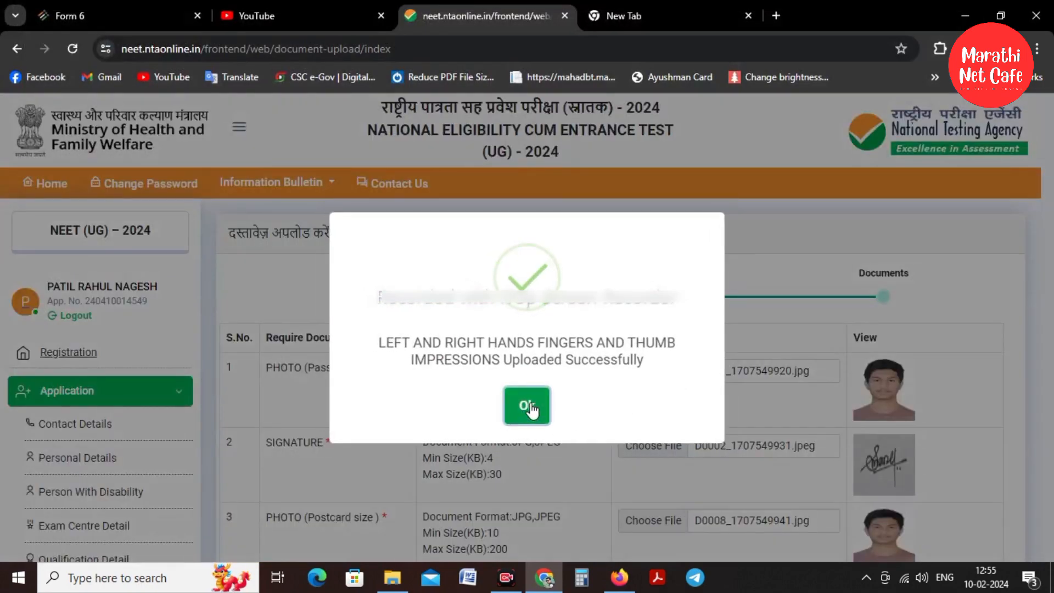
click(528, 406)
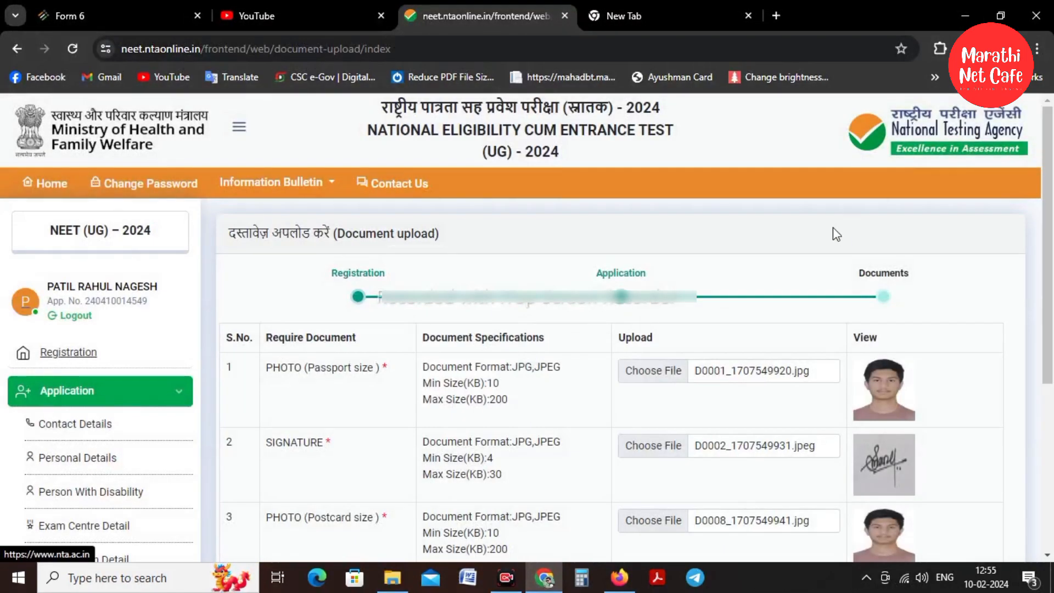
Save the uploaded documents and proceed to the application form review
scroll(798, 199, down, 3)
scroll(774, 187, down, 3)
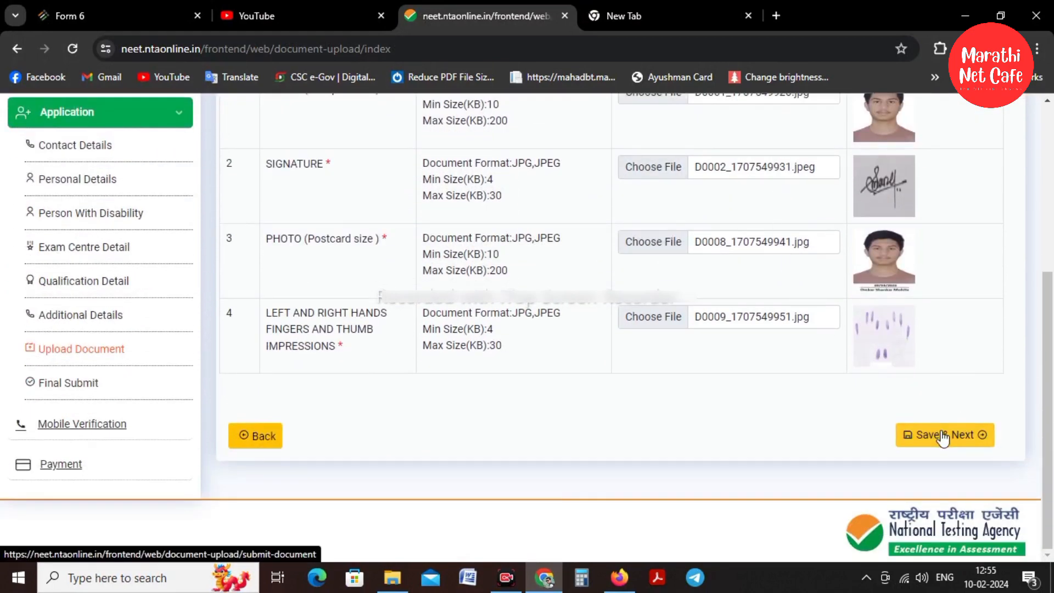
click(942, 435)
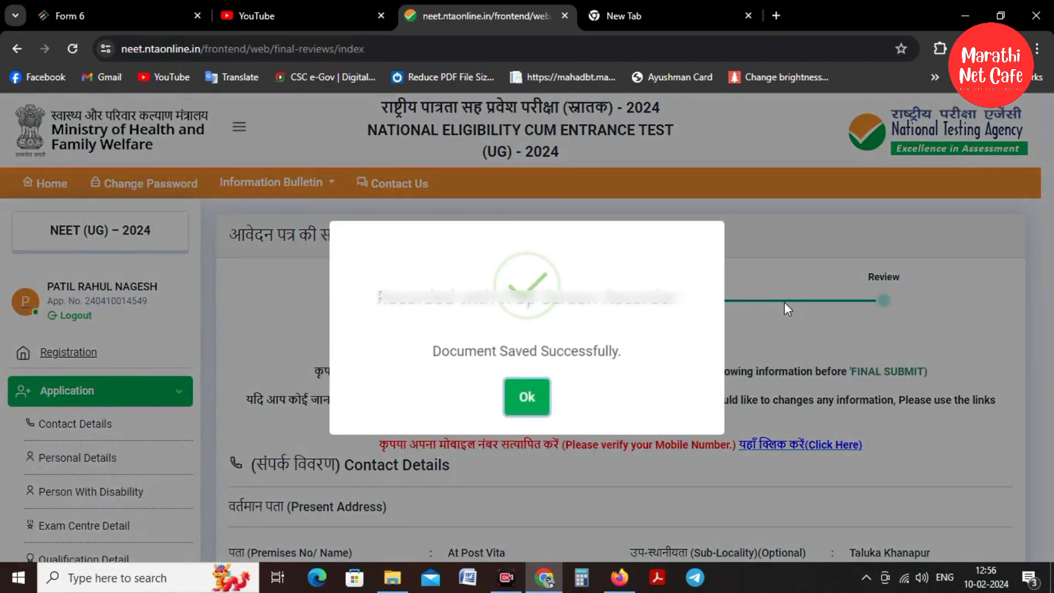
click(524, 396)
Review the full application form, from the contact, personal, exam centre and qualification details down to the uploaded documents
scroll(524, 397, down, 3)
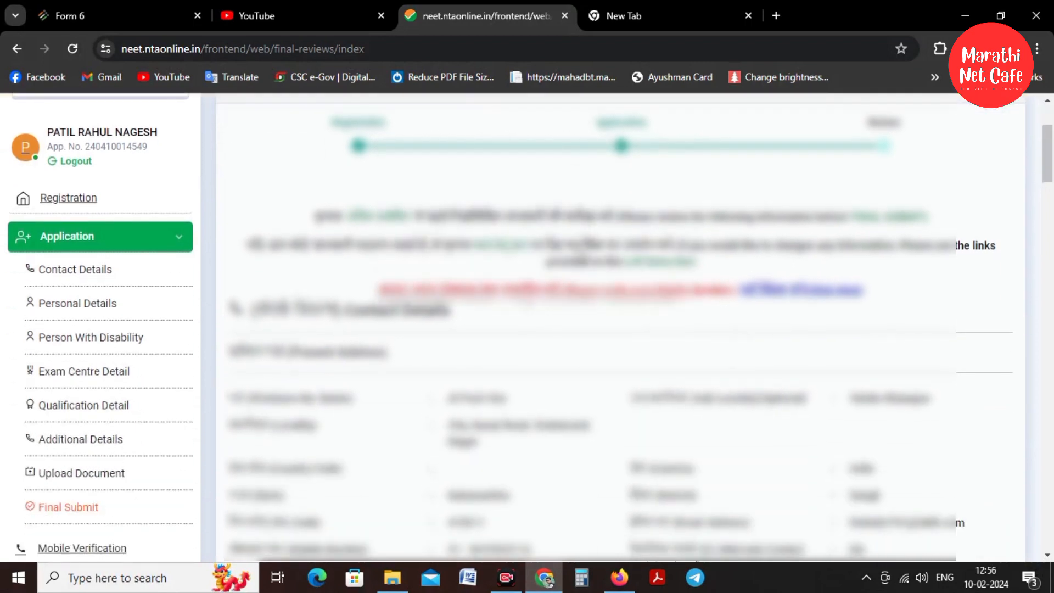
scroll(582, 258, down, 7)
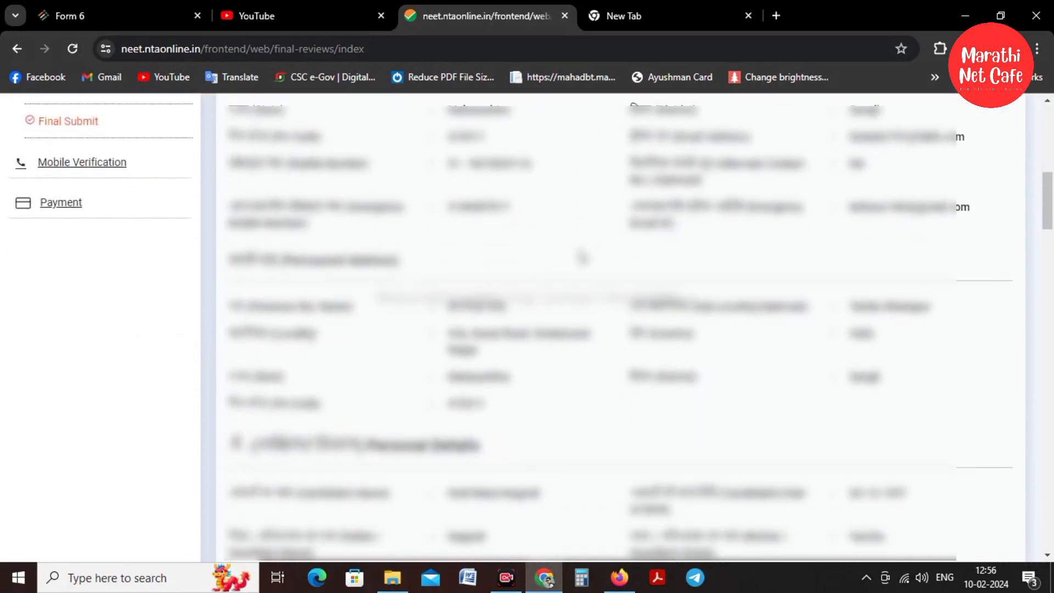
scroll(581, 258, up, 6)
scroll(582, 258, up, 3)
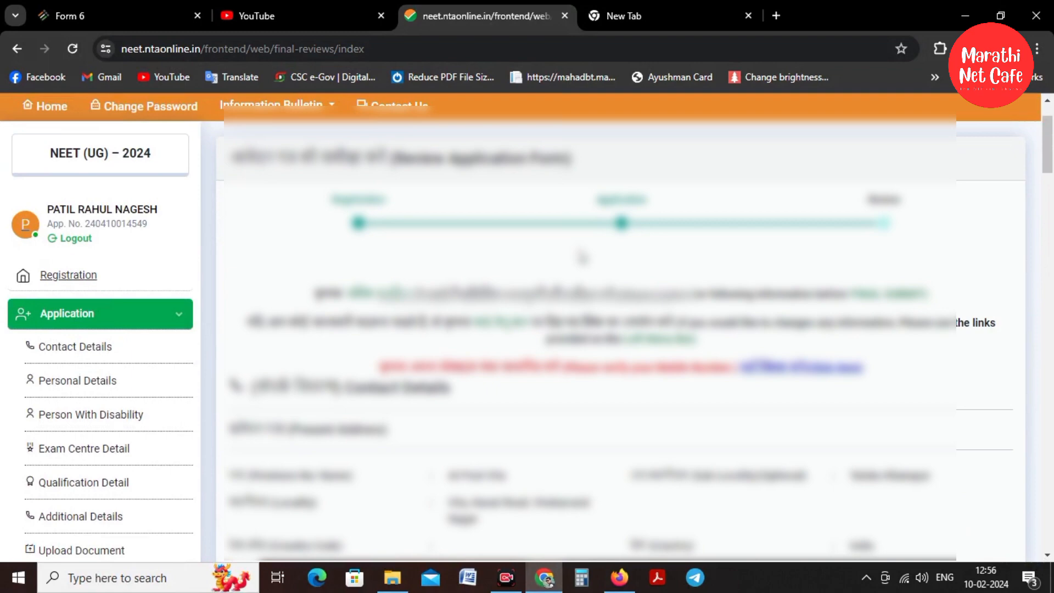
scroll(582, 258, down, 15)
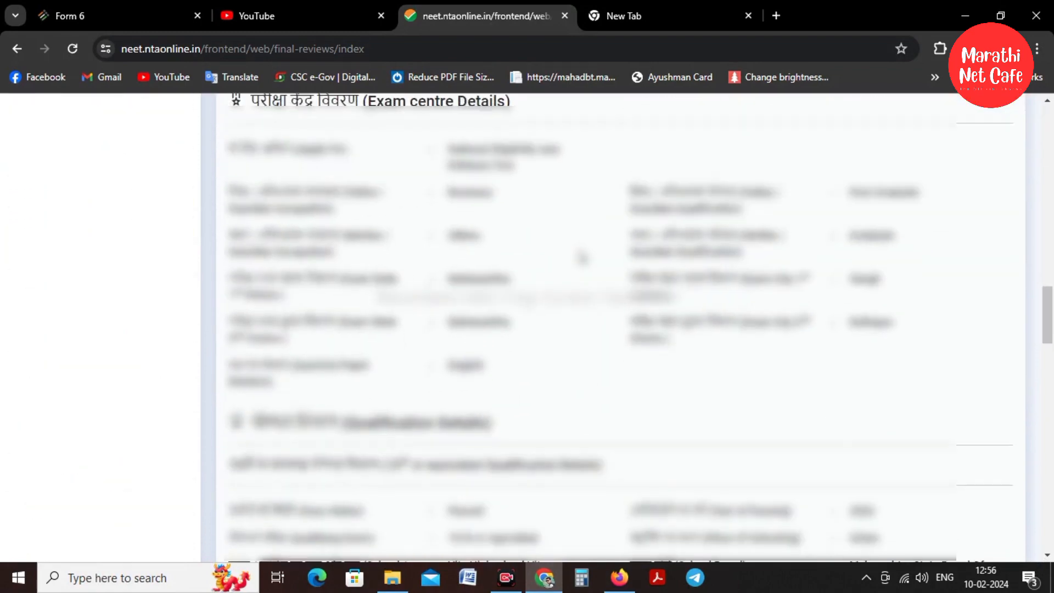
scroll(582, 258, down, 15)
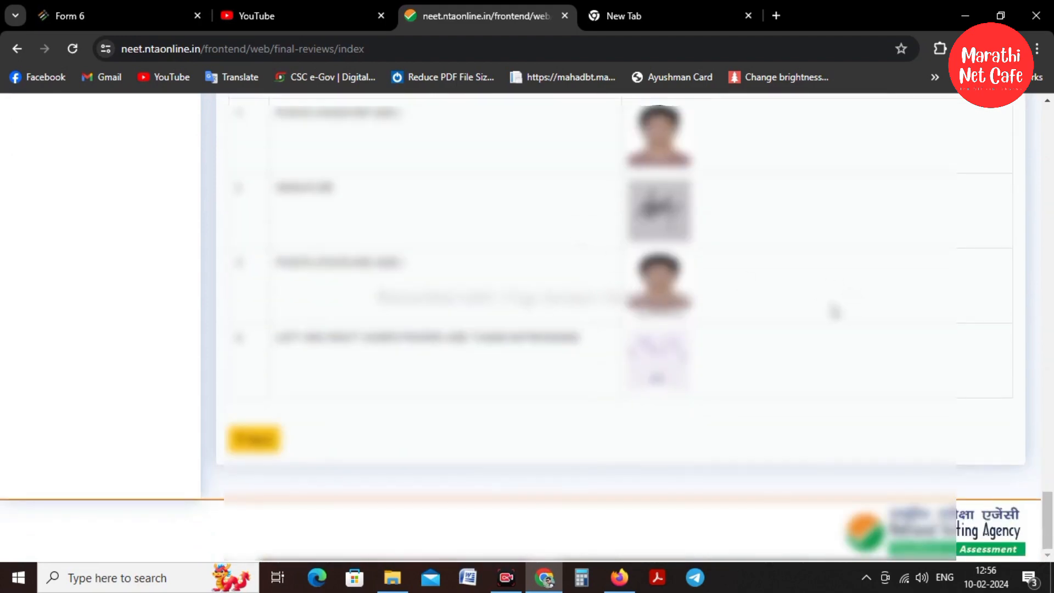
drag(1049, 498, 1048, 154)
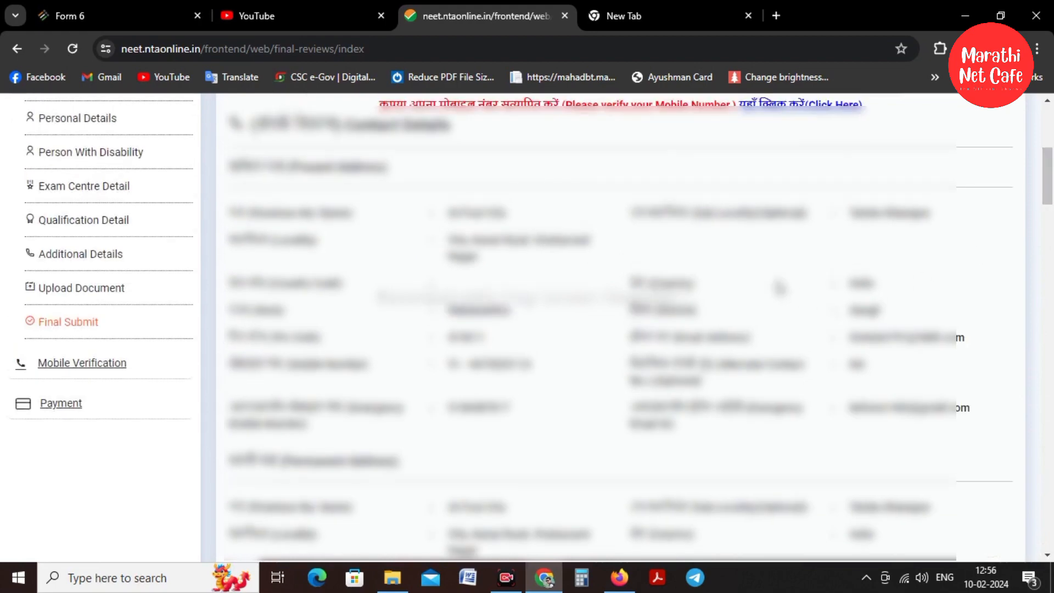
Open the mobile number verification from the review page and select country code 91
scroll(779, 285, up, 4)
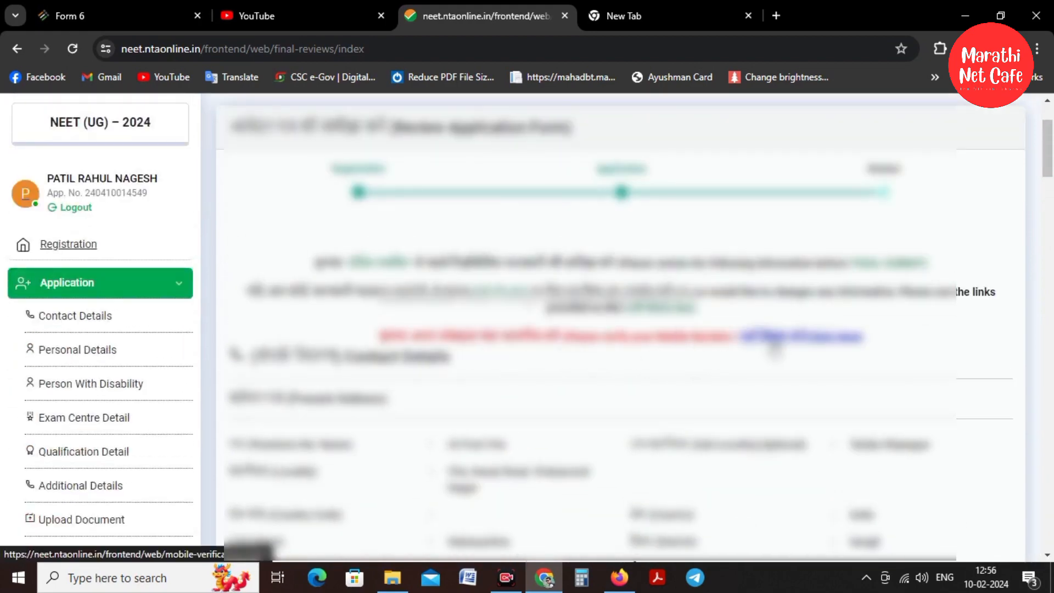
click(765, 340)
click(555, 281)
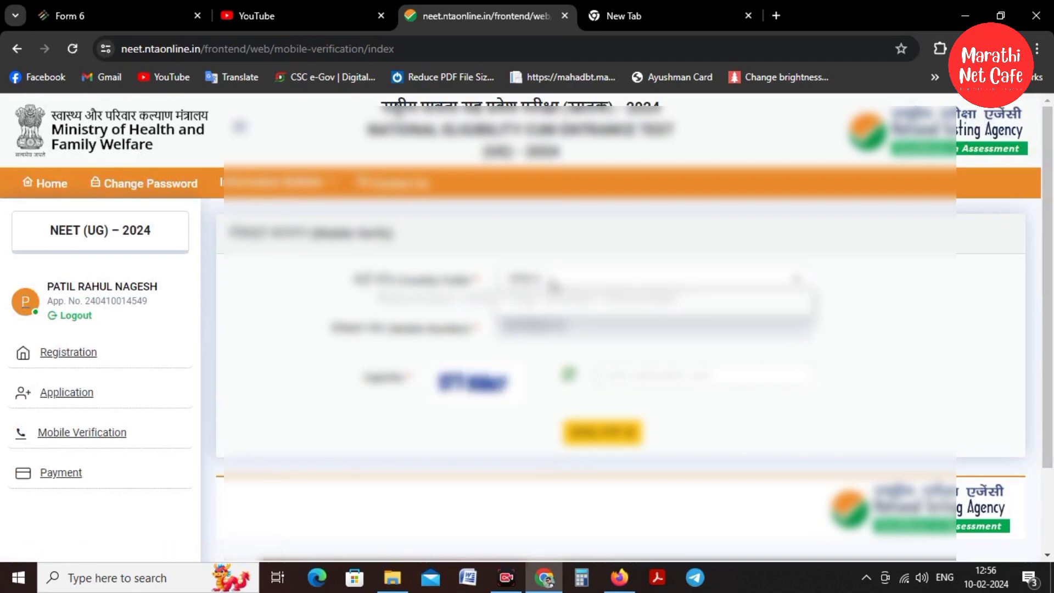
click(536, 304)
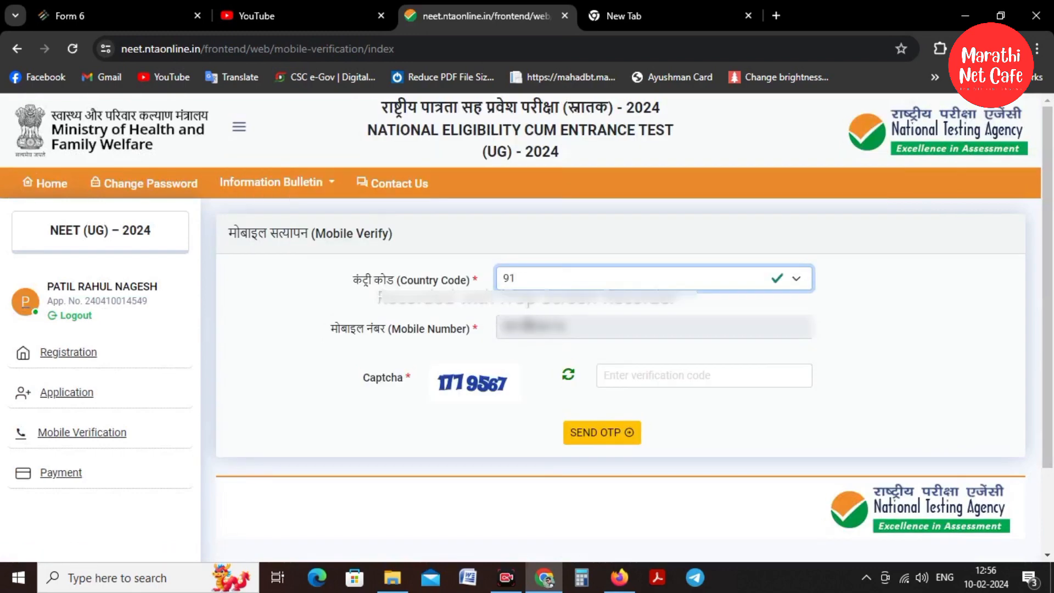
Try to request the mobile OTP with the captcha verification code
click(653, 380)
text(17799567)
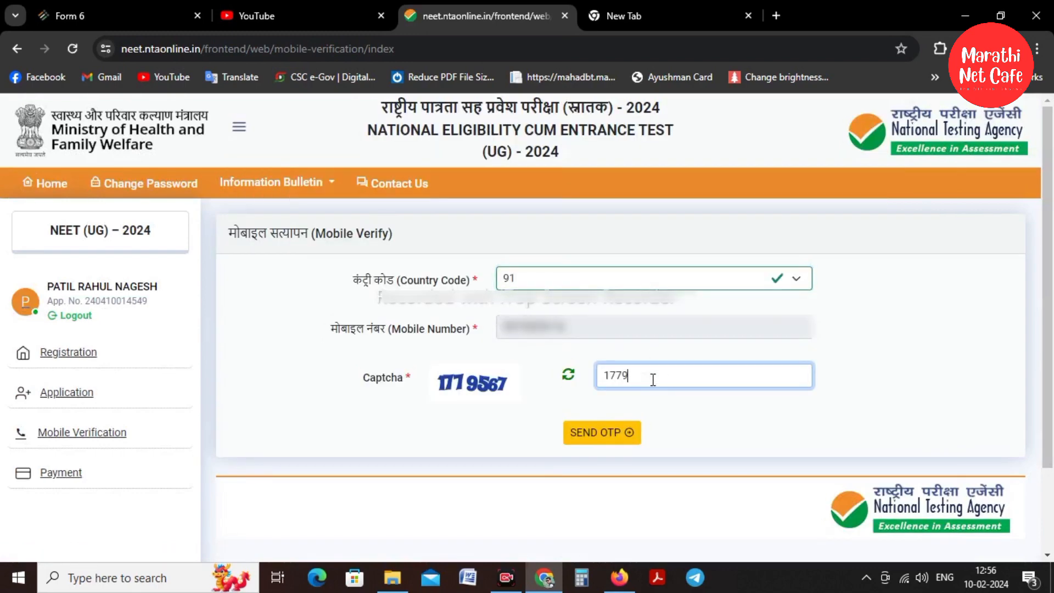
click(619, 446)
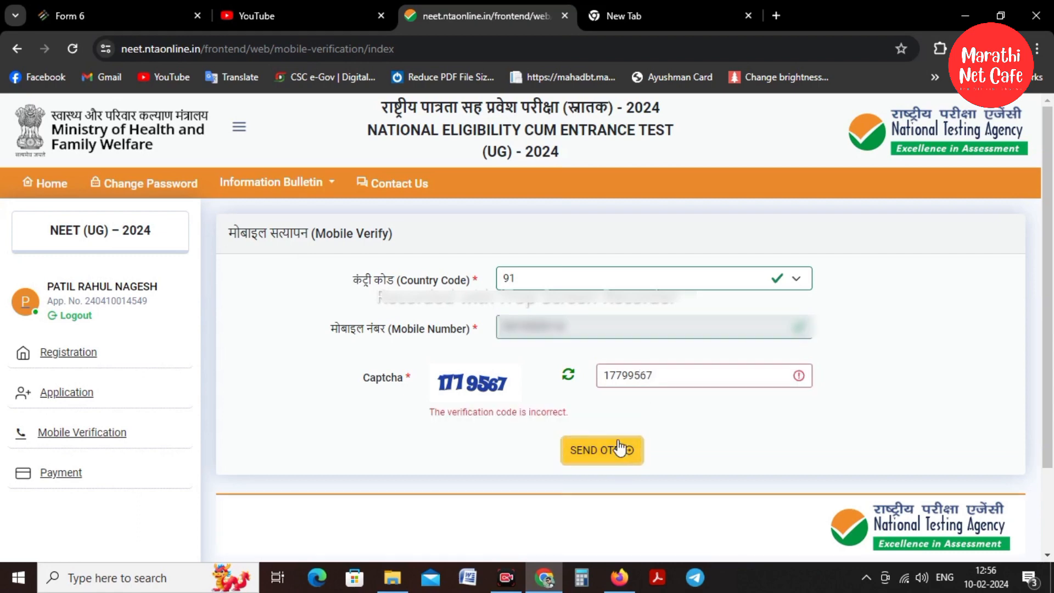
Refresh the captcha, replace the entry with the new verification code and send the OTP to the mobile number
double_click(637, 375)
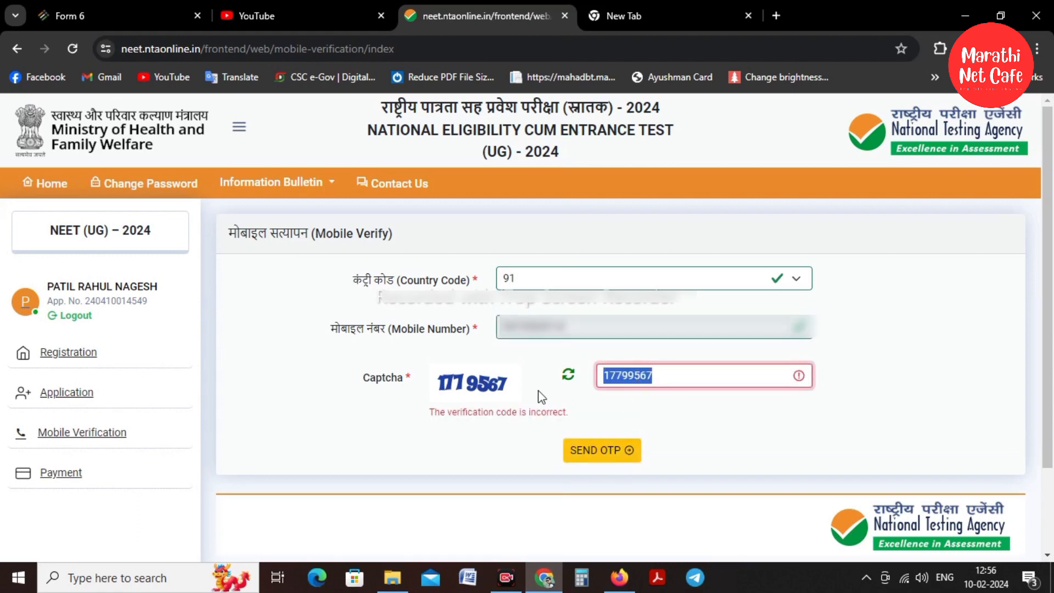
click(567, 374)
double_click(622, 374)
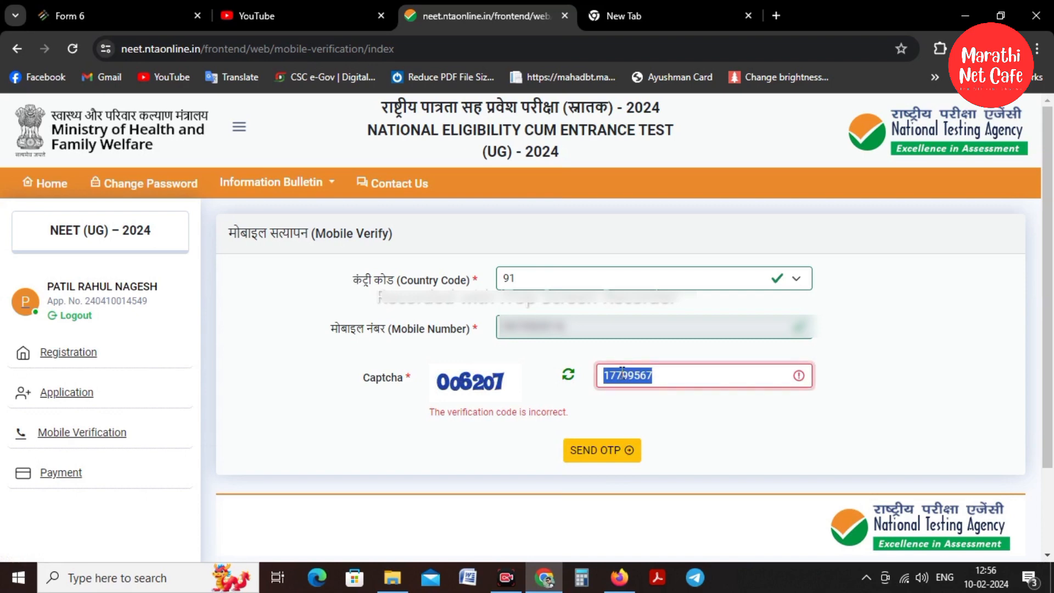
text(006207)
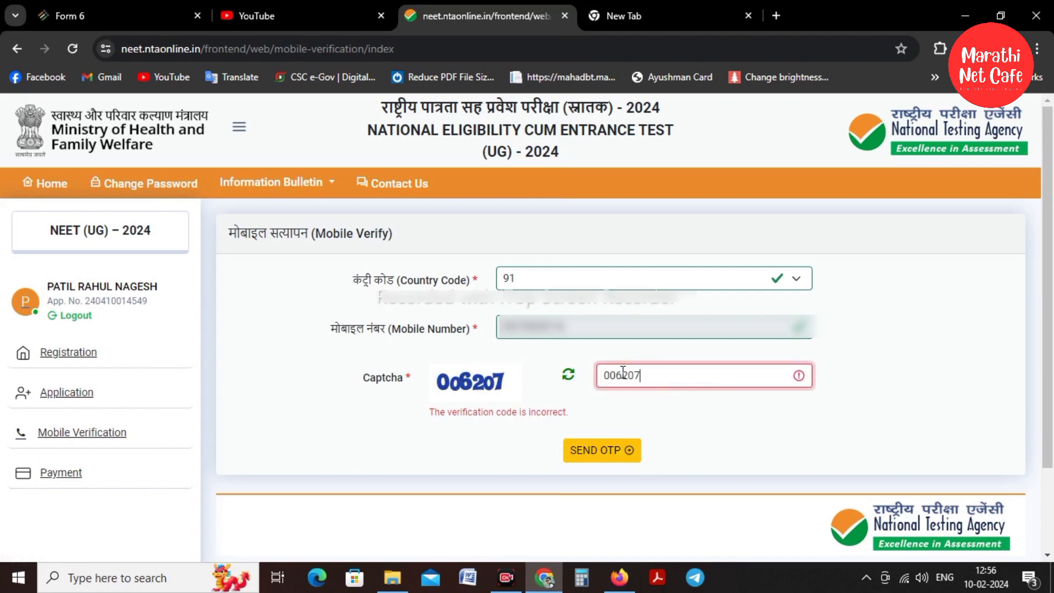
click(603, 455)
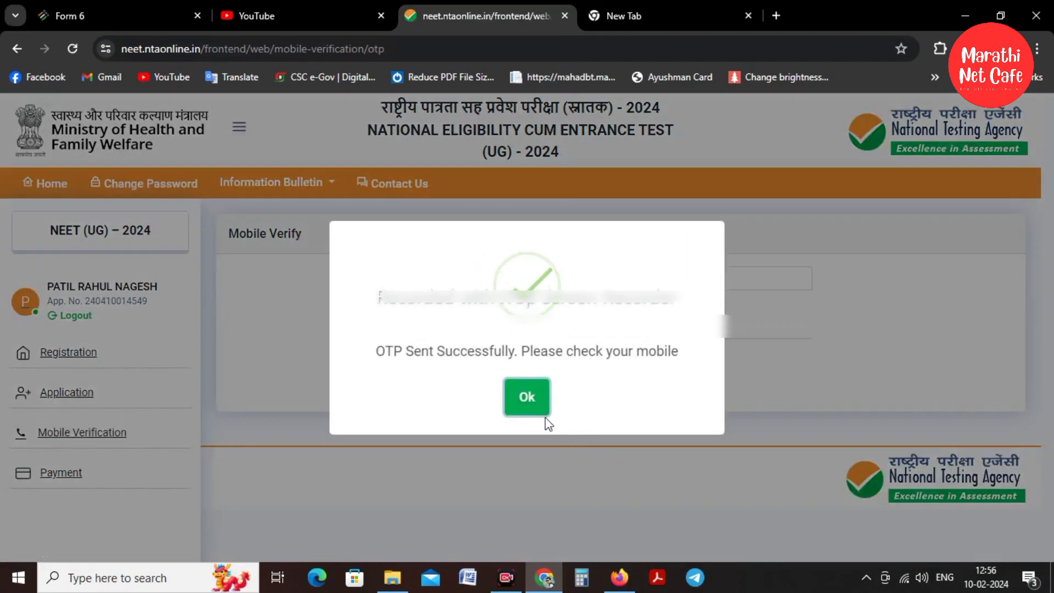
click(527, 396)
Enter the received one-time code as the Mobile OTP
click(586, 282)
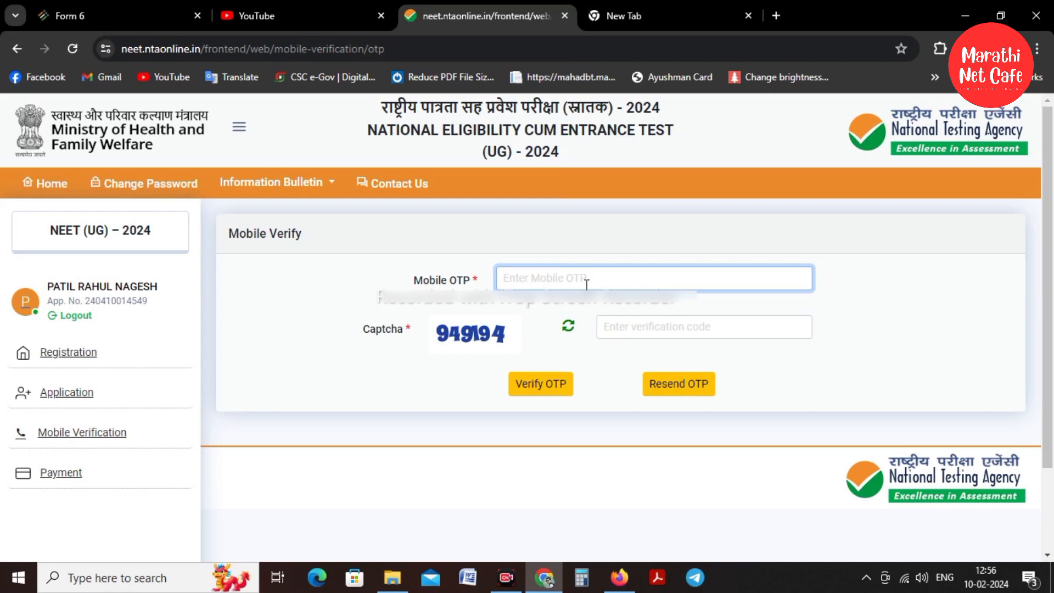
Enter the received code as the Mobile OTP, fill in the captcha verification code and verify the mobile number
click(648, 332)
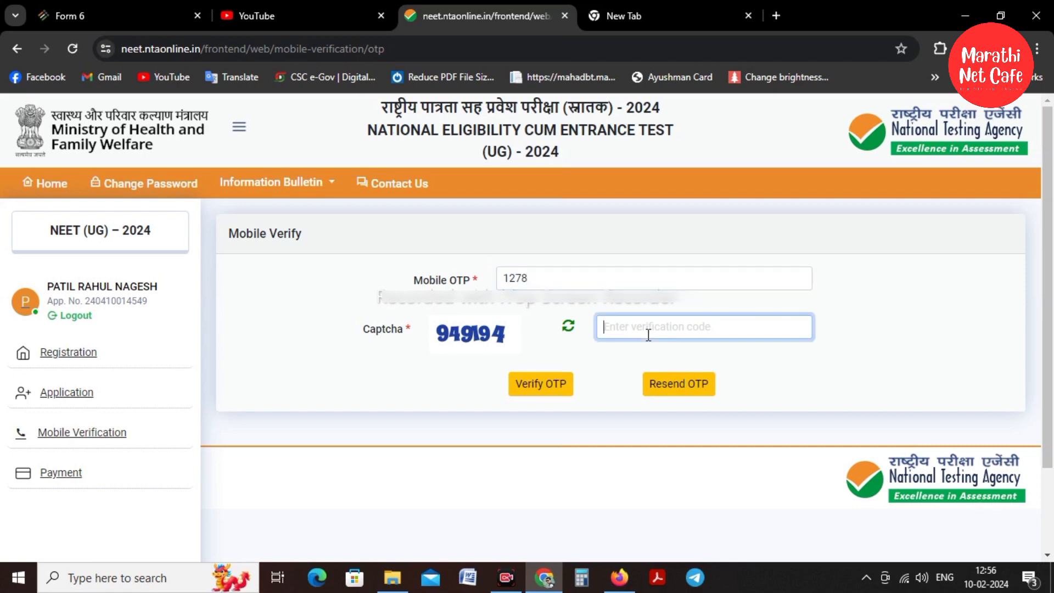
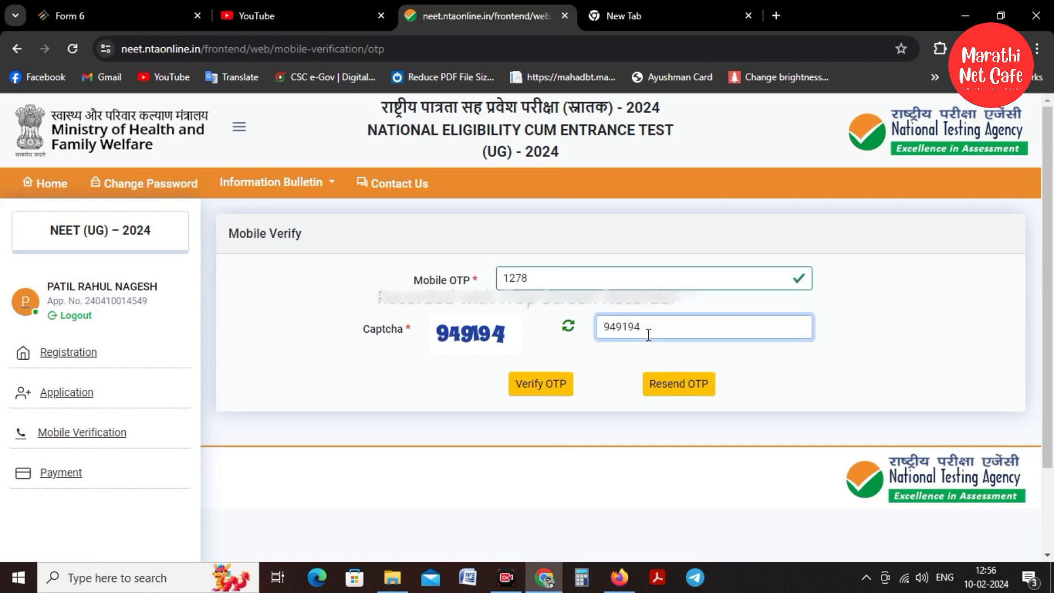
click(537, 384)
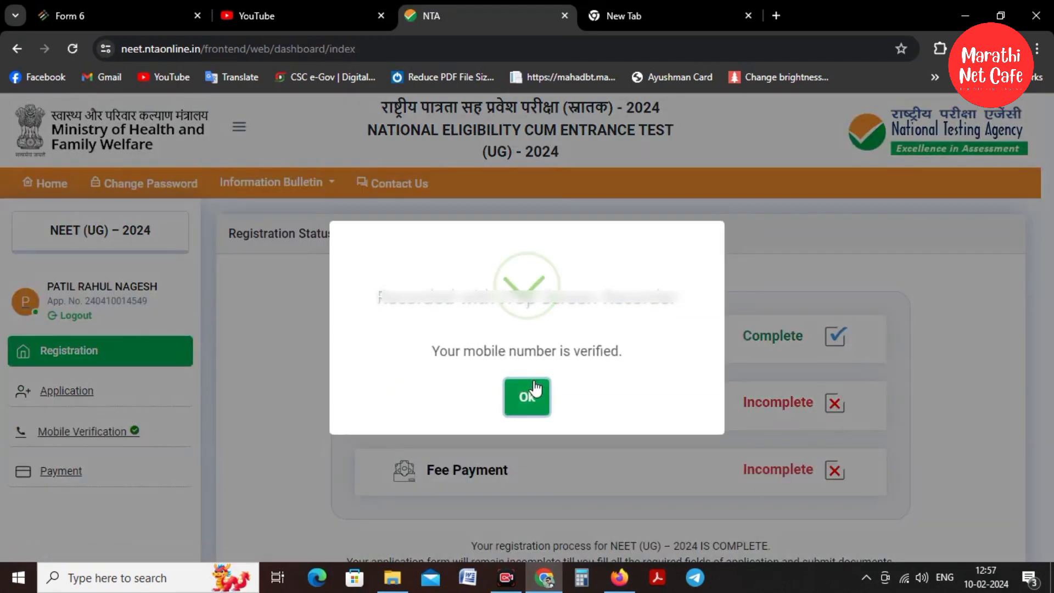
click(535, 390)
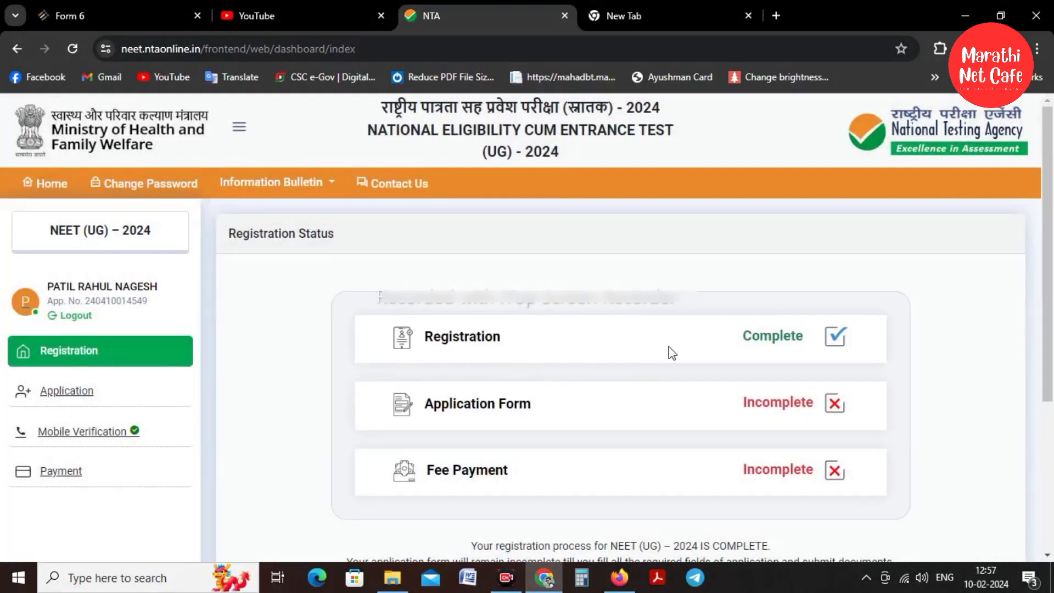
Open the application review from the registration status page and start the final submission at the end of the review
scroll(706, 374, down, 1)
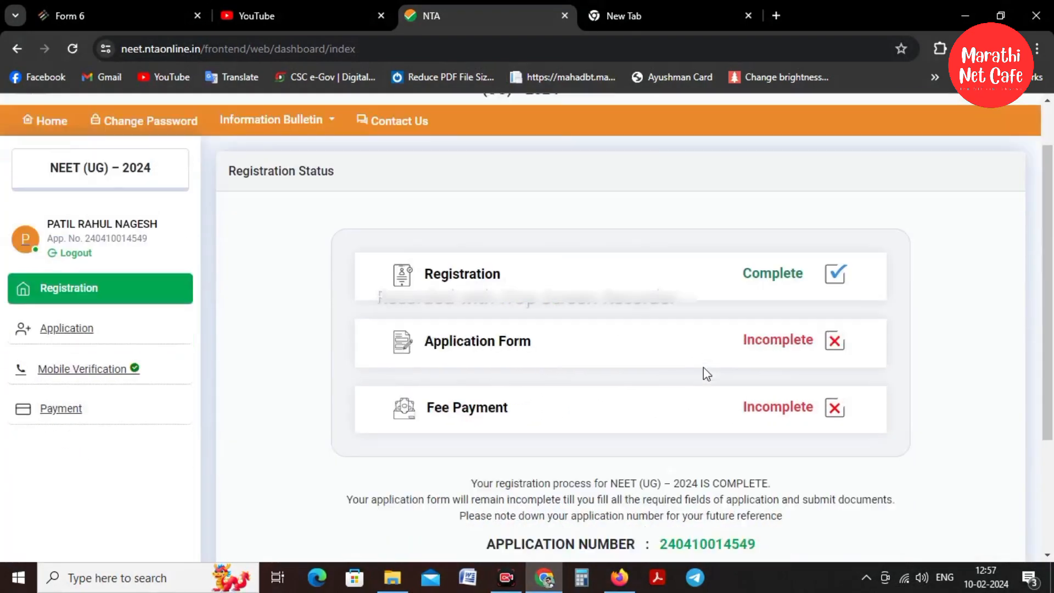
scroll(706, 374, down, 3)
click(647, 434)
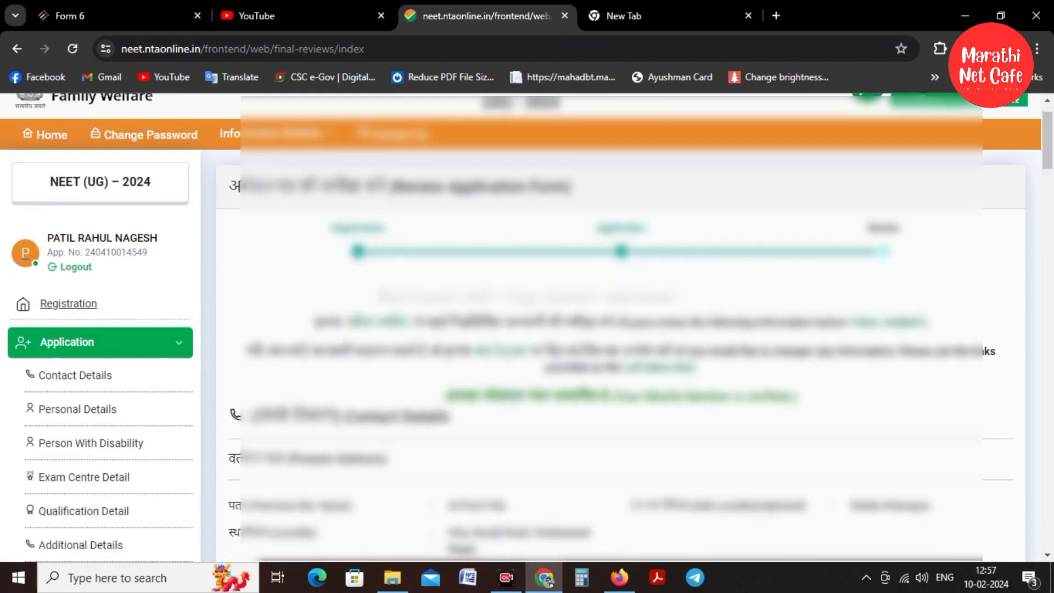
scroll(628, 322, down, 3)
scroll(751, 306, down, 4)
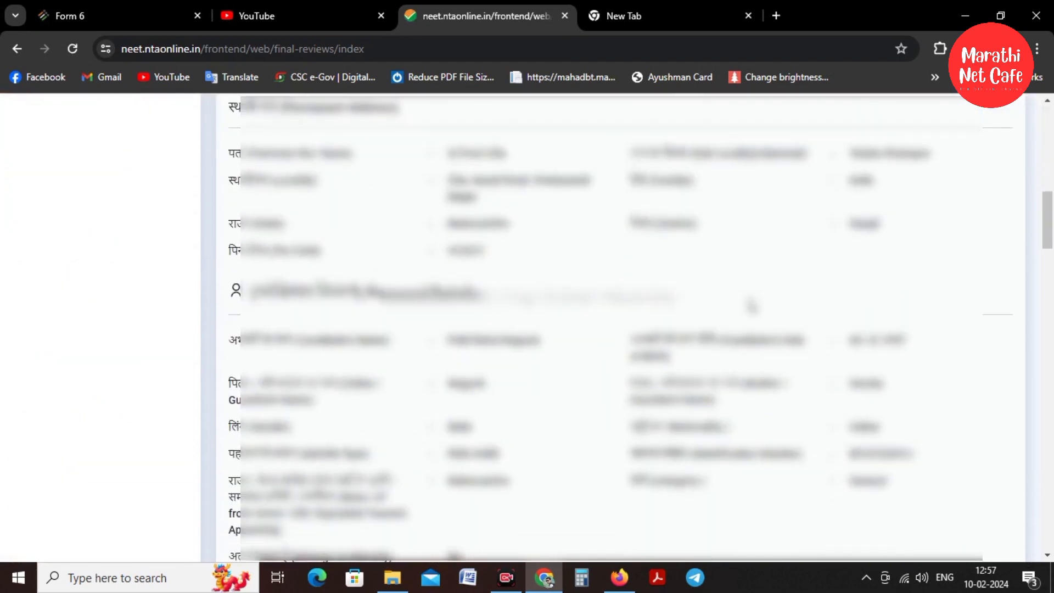
scroll(751, 305, down, 15)
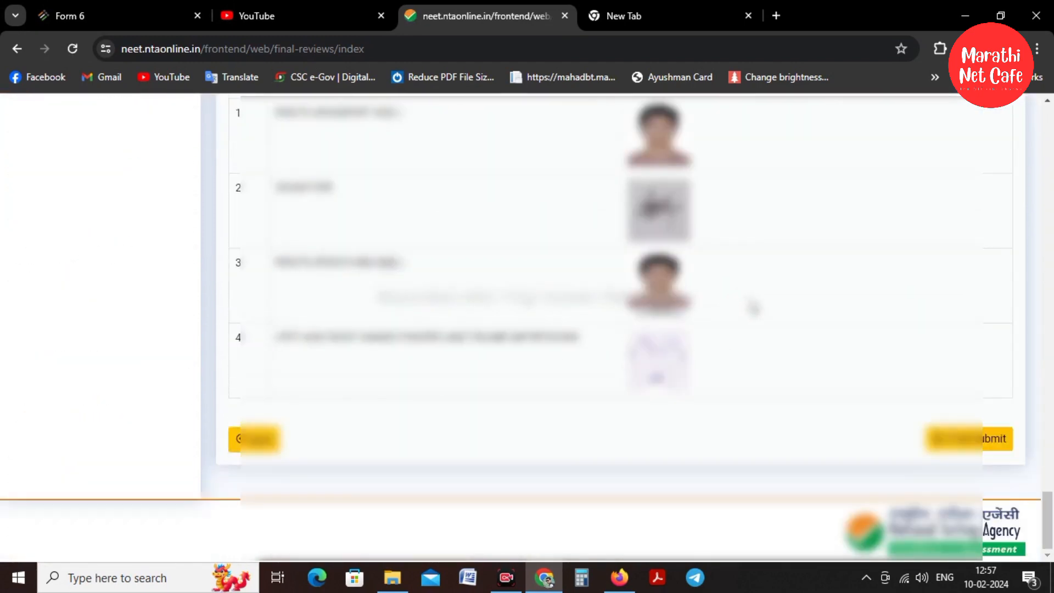
click(953, 442)
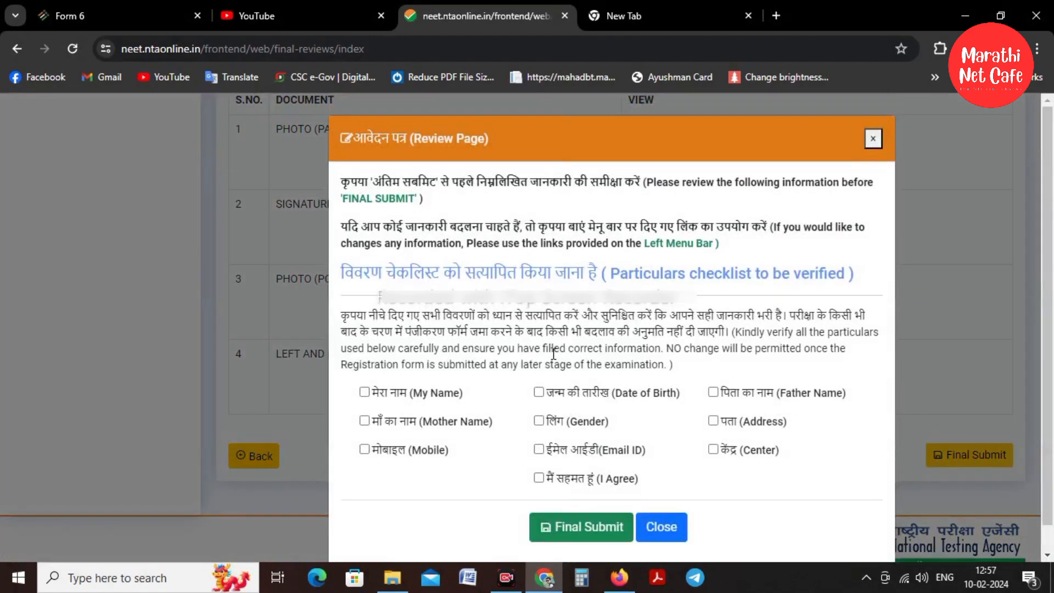
Mark all particulars in the verification checklist as checked, including I Agree, and final submit the application
click(365, 392)
click(364, 421)
click(364, 449)
click(538, 392)
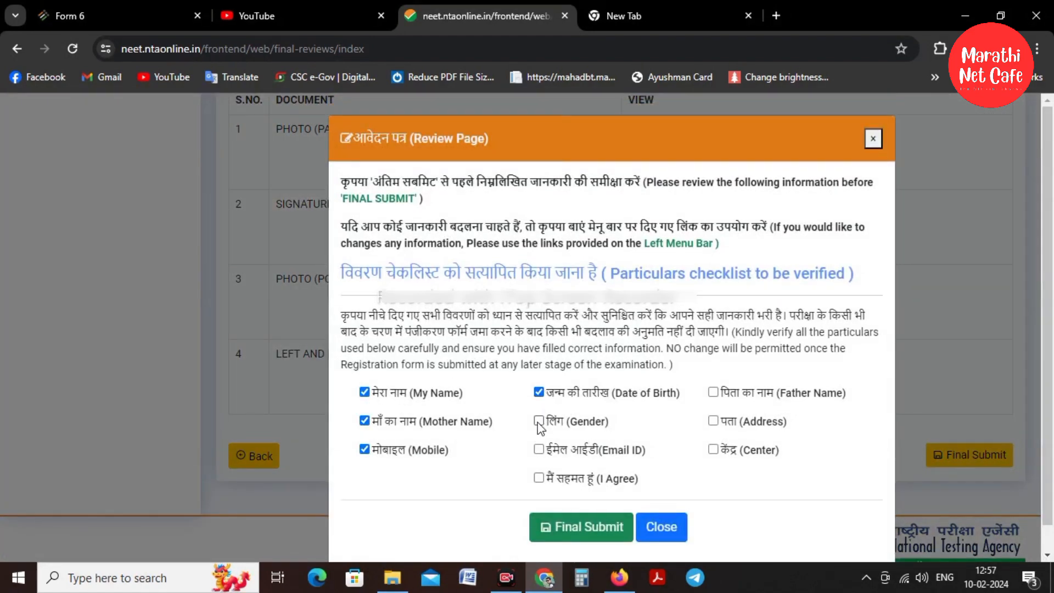
click(539, 421)
click(538, 449)
click(539, 478)
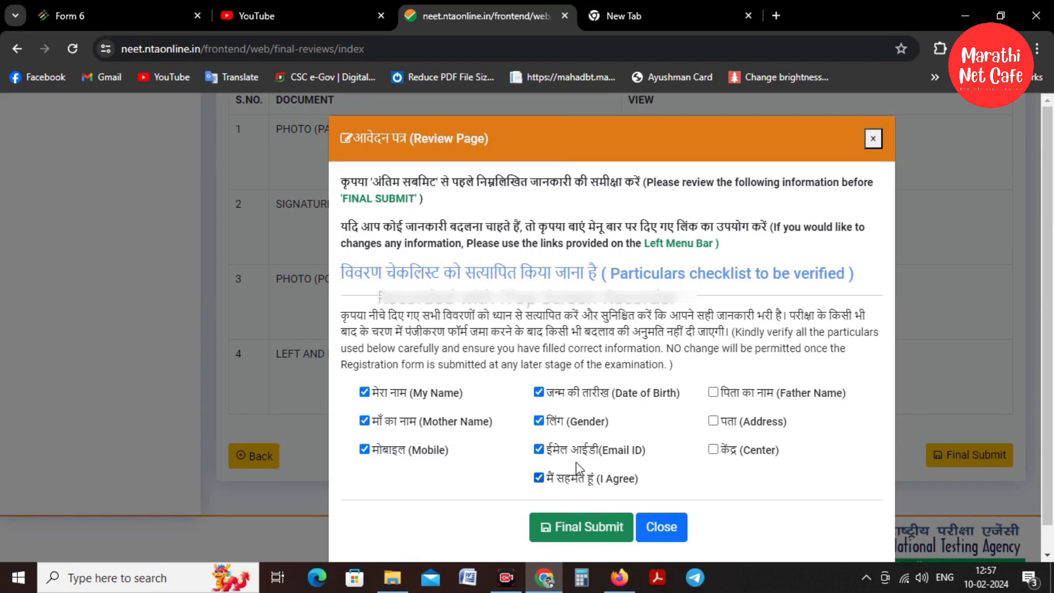
click(713, 392)
click(713, 421)
click(713, 449)
click(557, 528)
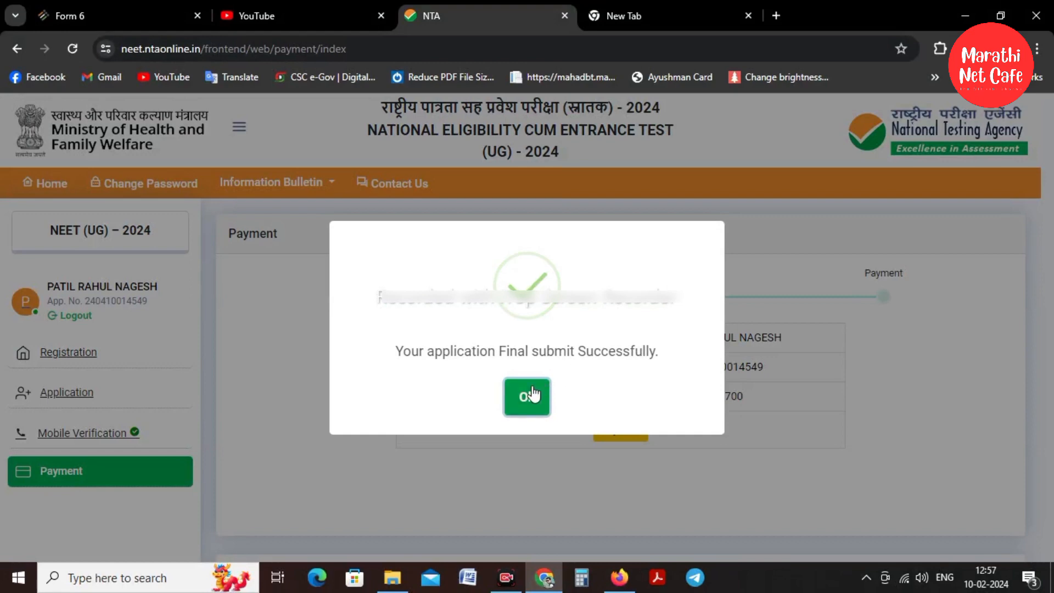
click(528, 395)
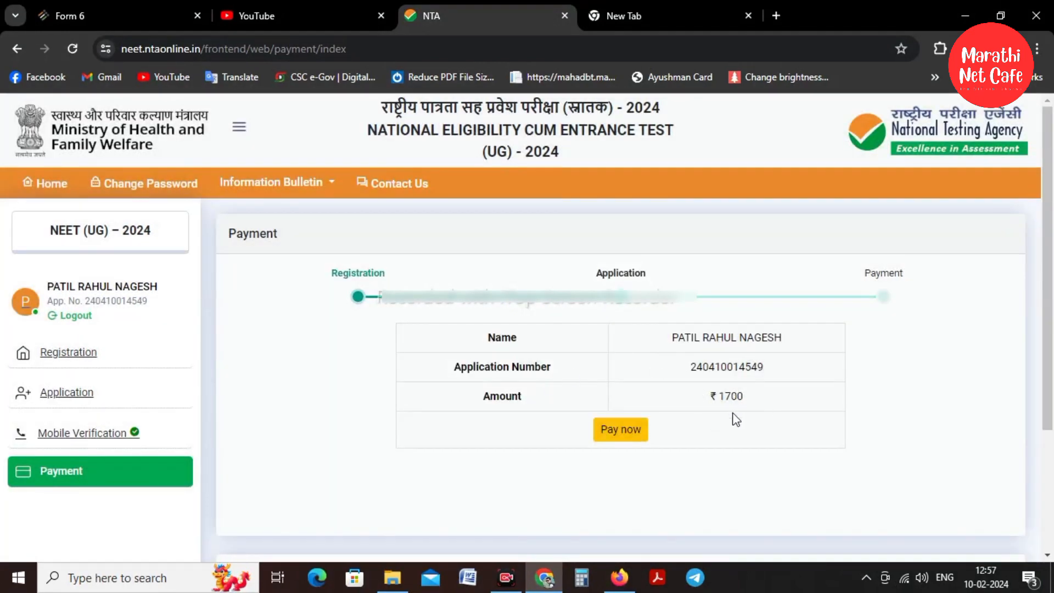
Proceed to the application fee payment and choose HDFC as the payment gateway
click(604, 431)
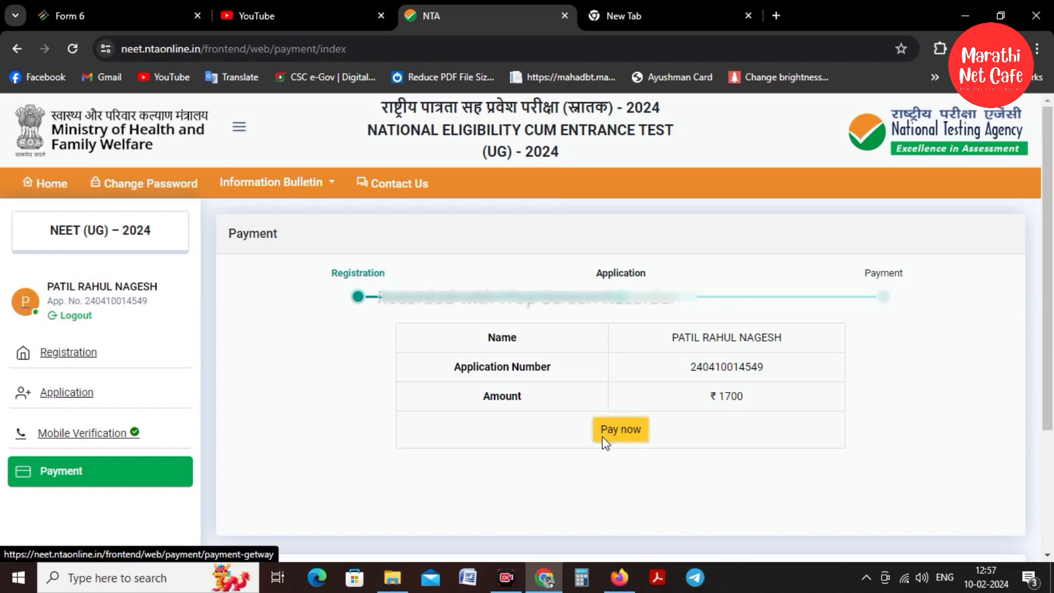
scroll(609, 329, down, 3)
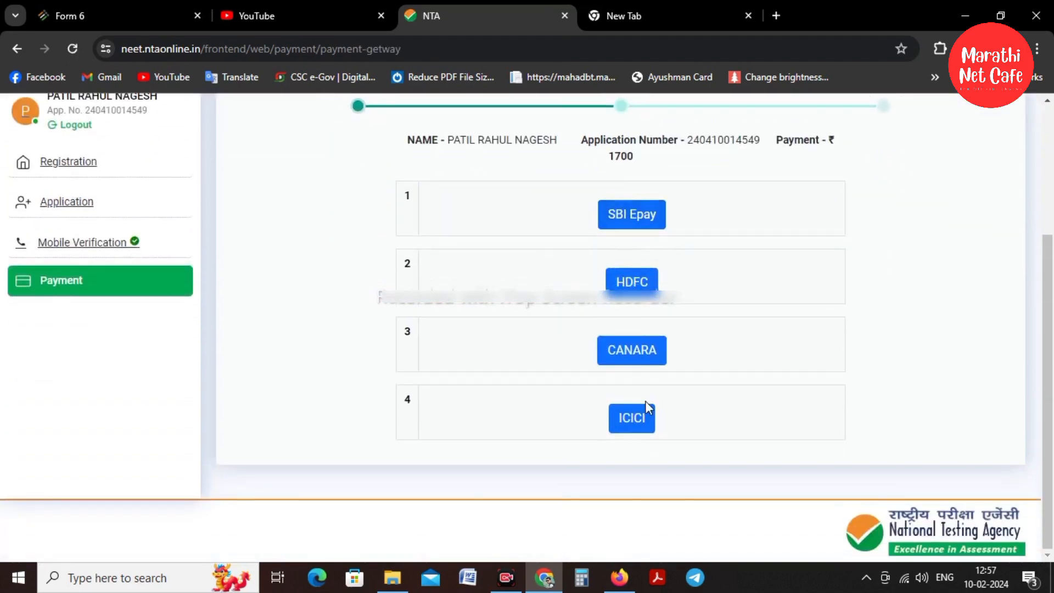
click(641, 282)
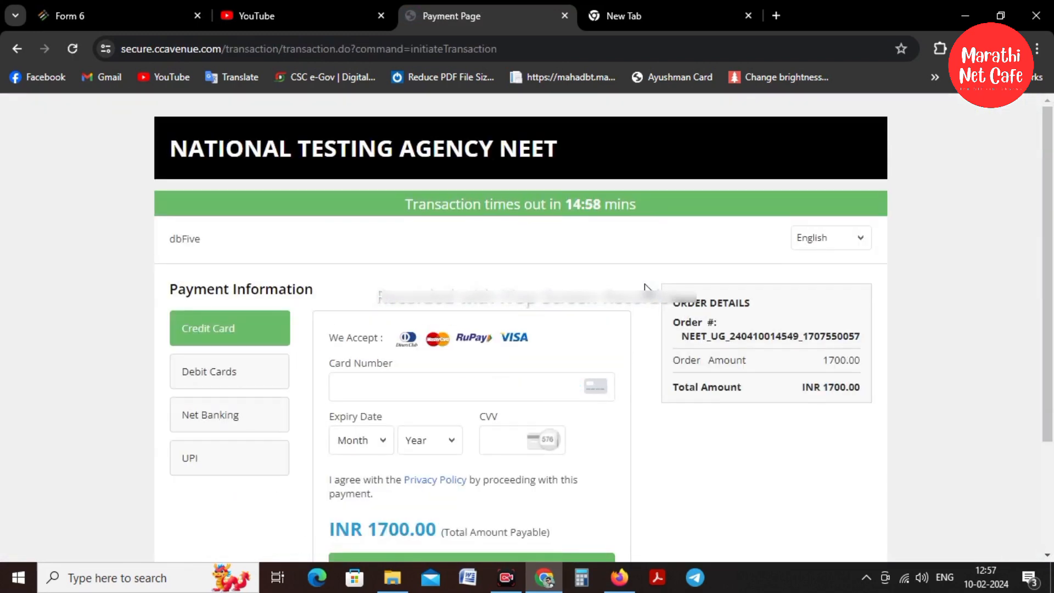
Choose UPI as the payment method and generate the UPI QR code for the fee
scroll(646, 286, down, 1)
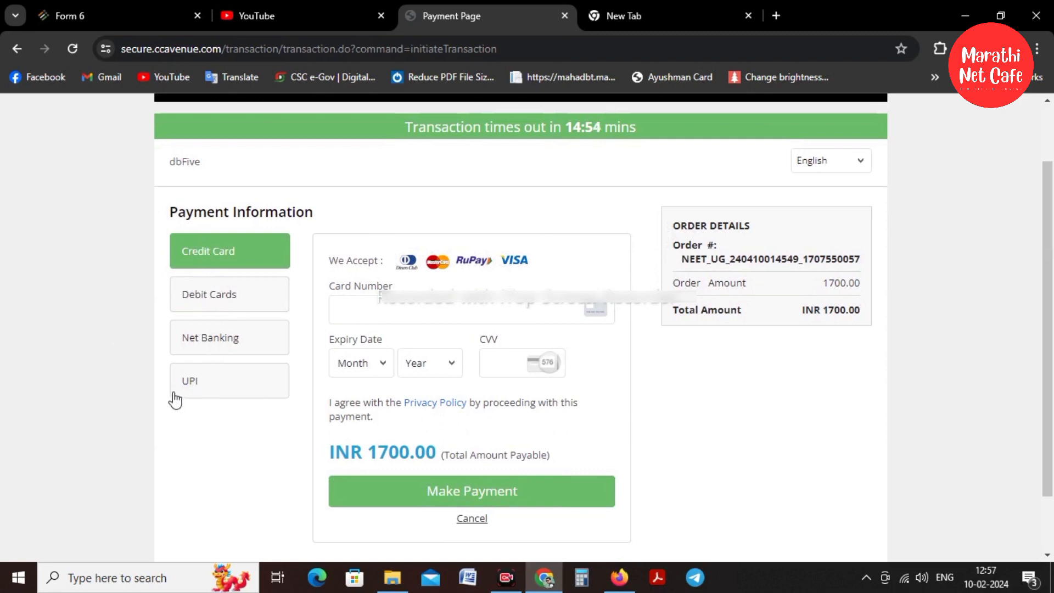
click(200, 387)
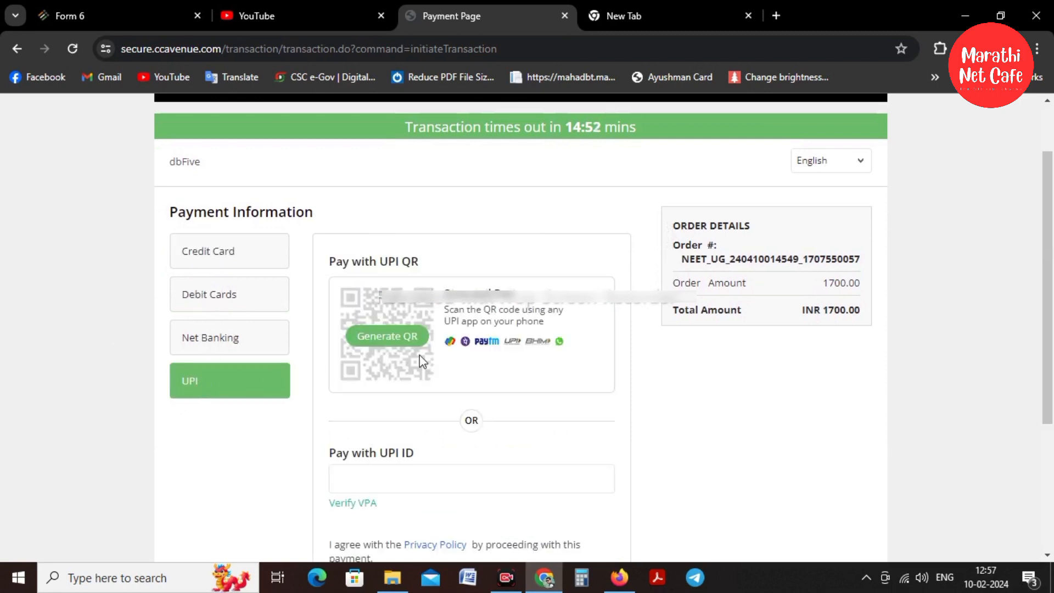
click(394, 337)
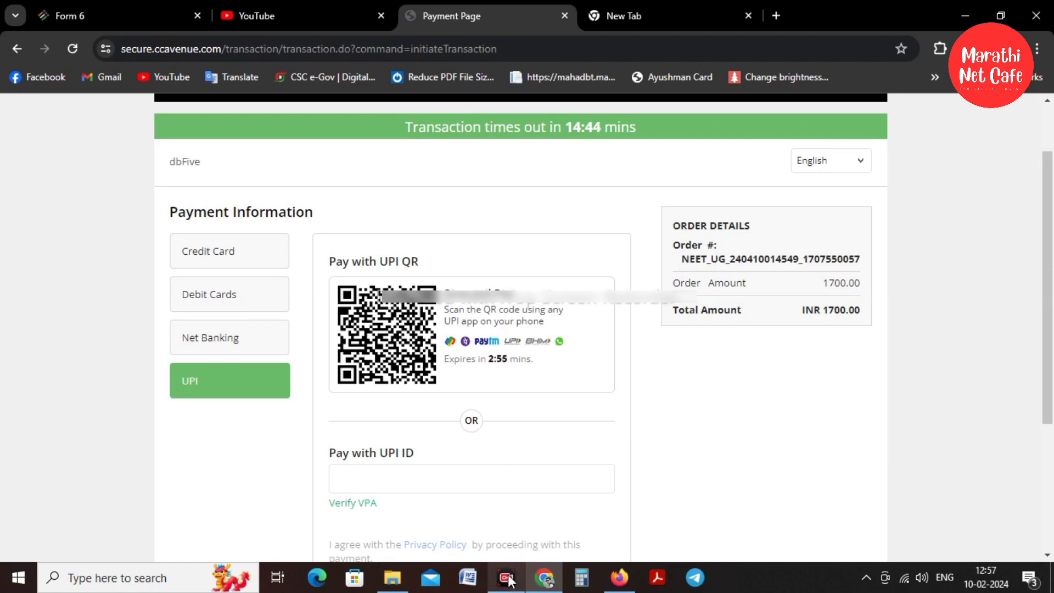
mouse_move(509, 581)
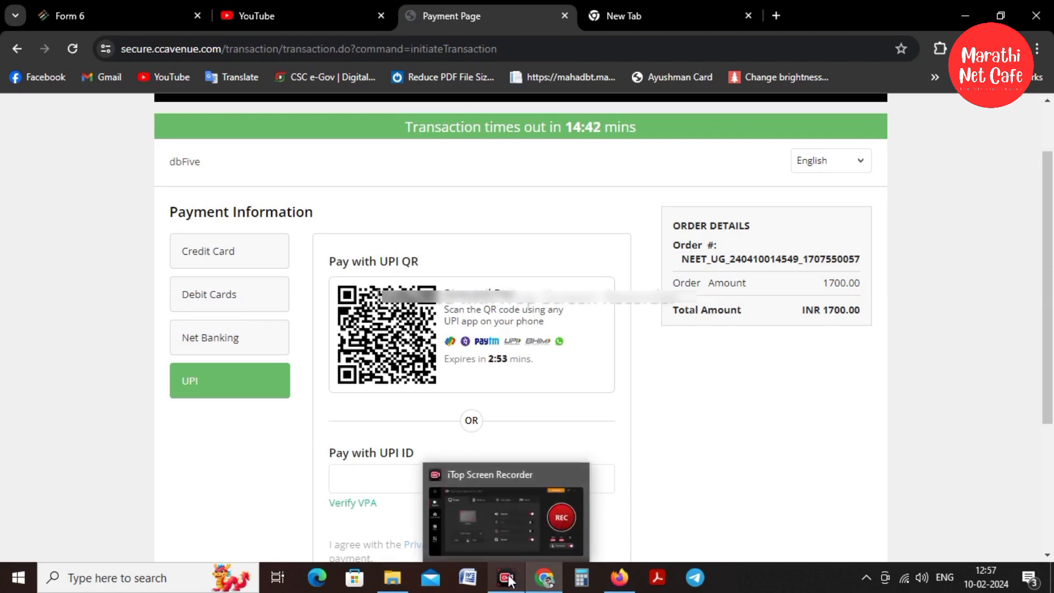
click(509, 581)
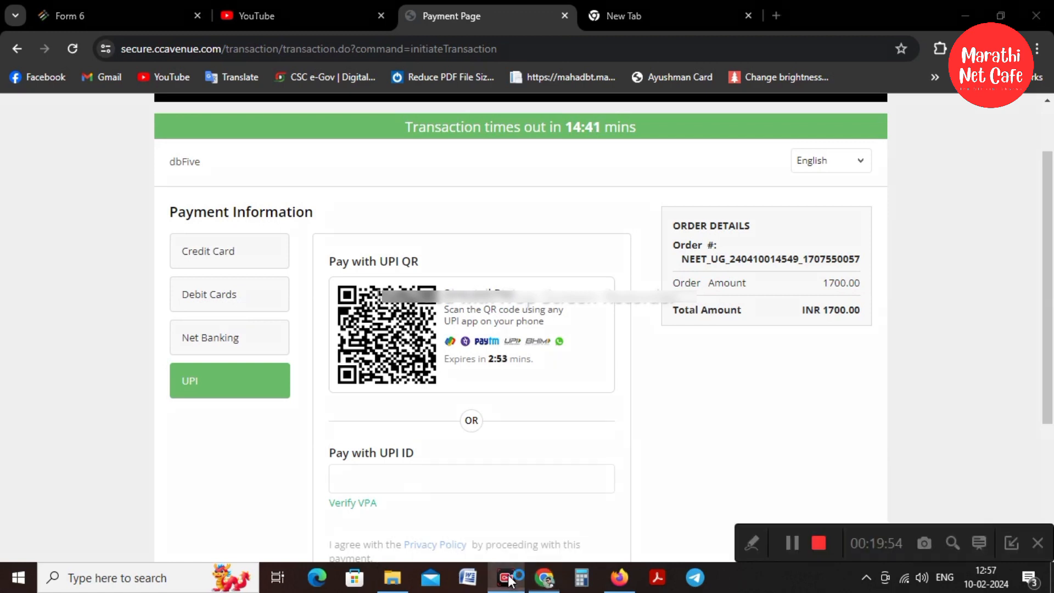
click(816, 541)
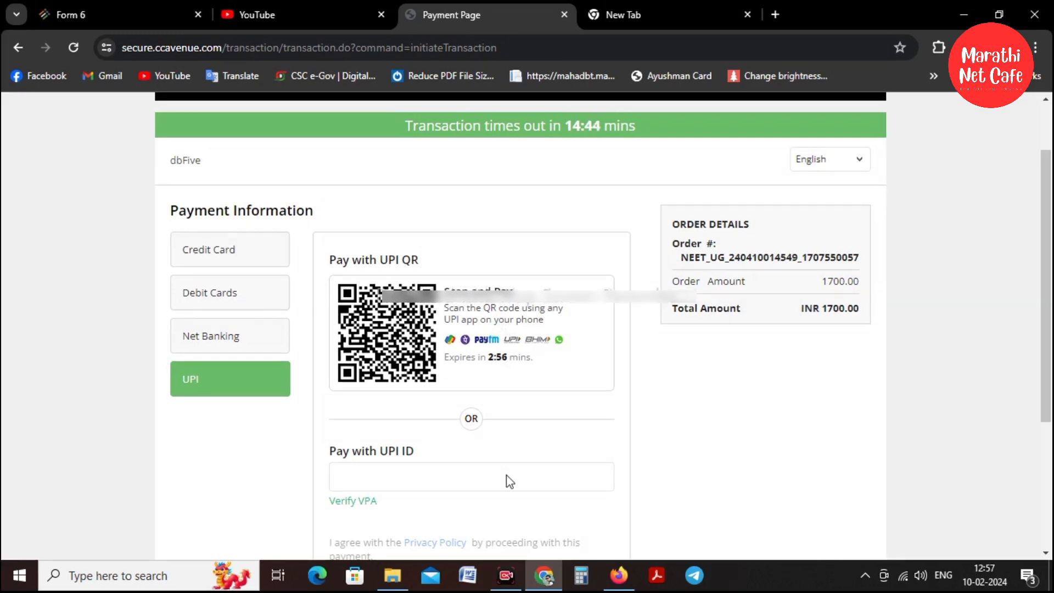